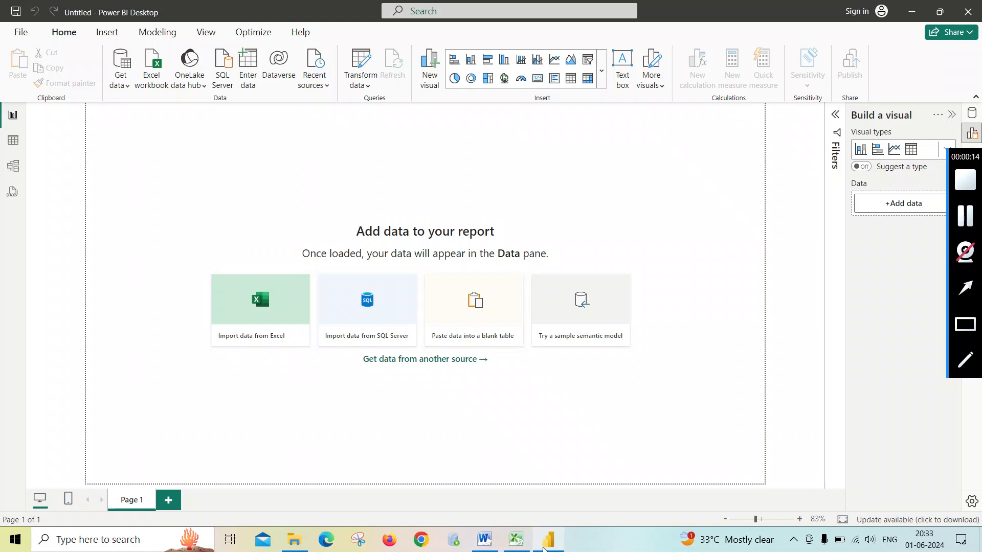
# - Review the student marks table in the Number workbook in Excel, then return to Power BI Desktop
pyautogui.click(516, 539)
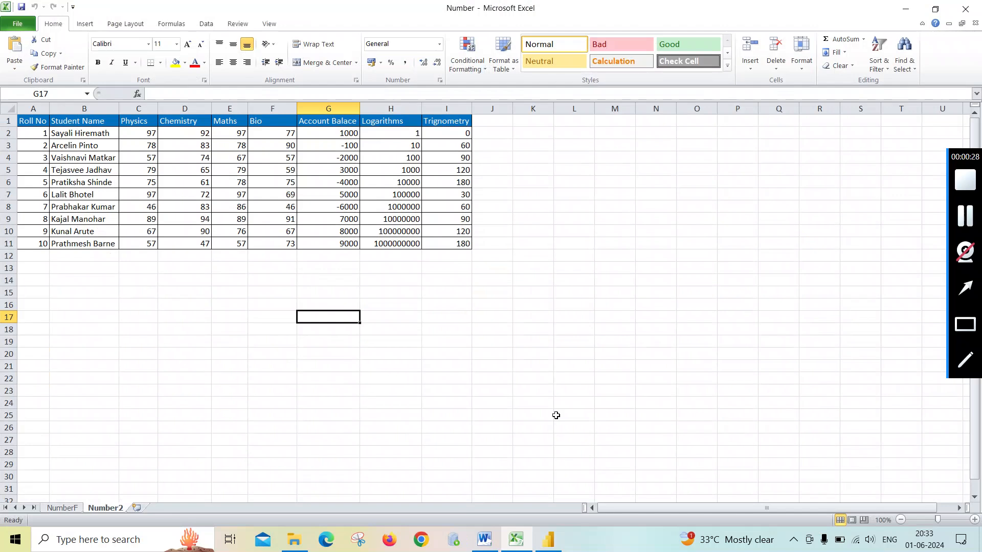
pyautogui.click(548, 539)
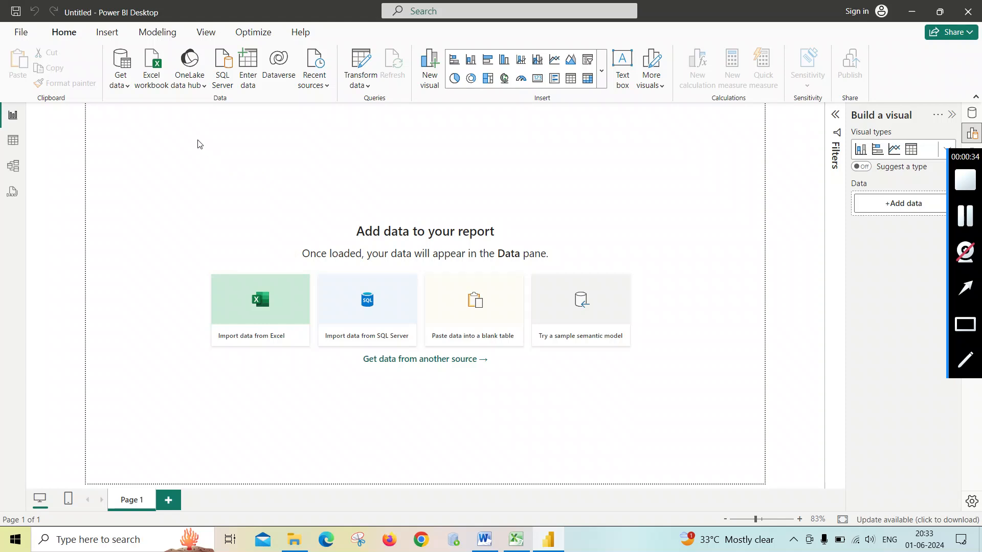
# - Import the Number2 sheet from the Number.xlsx Excel workbook and open it for transformation in Power Query Editor
pyautogui.click(120, 84)
pyautogui.click(141, 128)
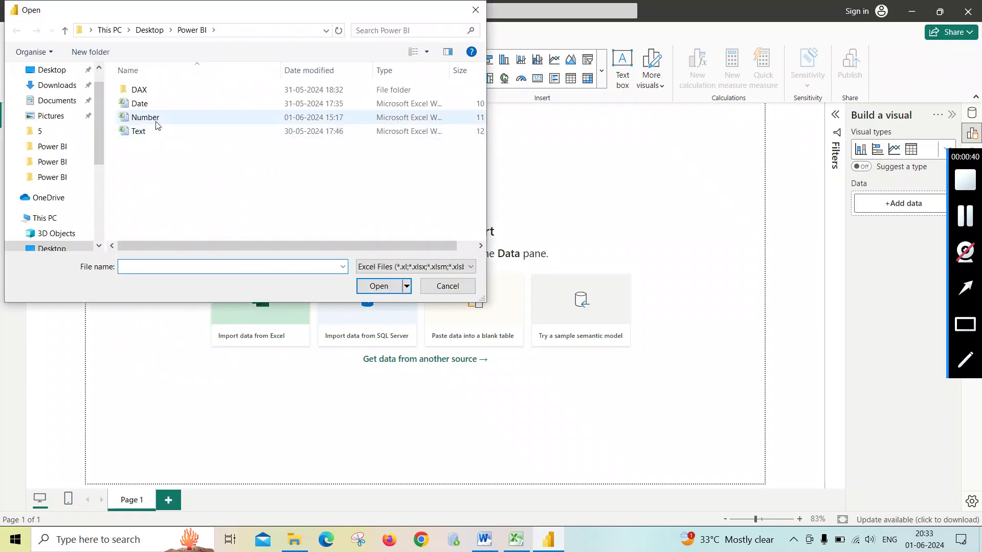
pyautogui.doubleClick(157, 122)
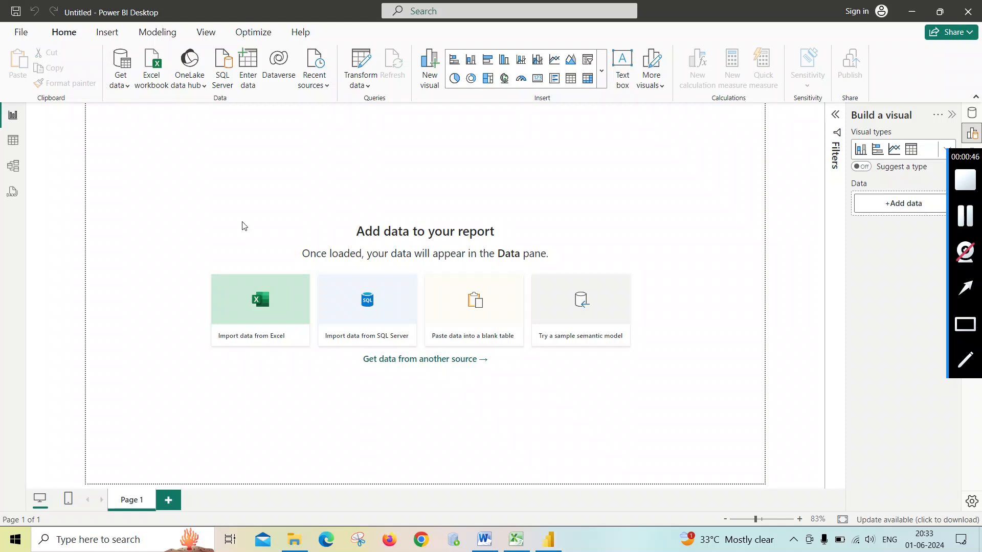
pyautogui.click(249, 145)
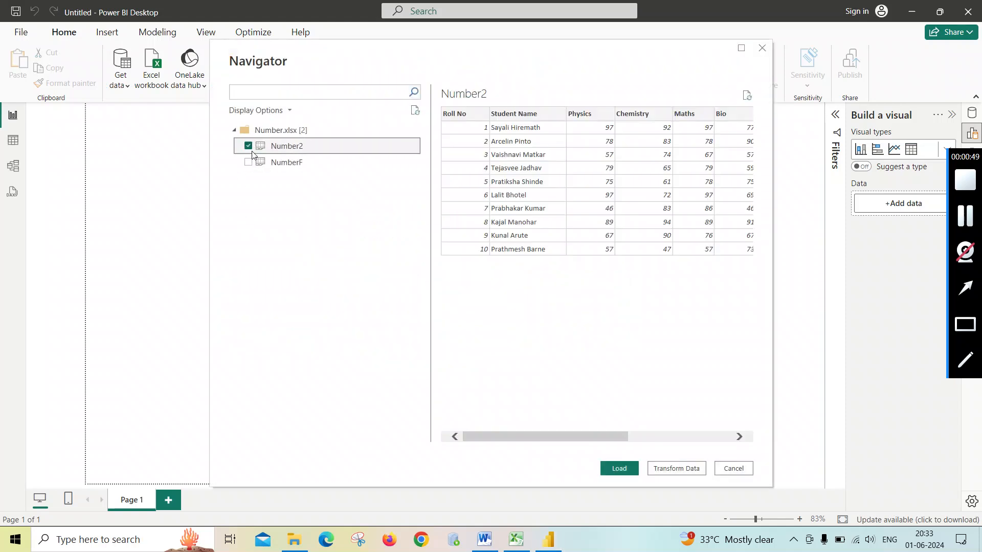
pyautogui.click(665, 468)
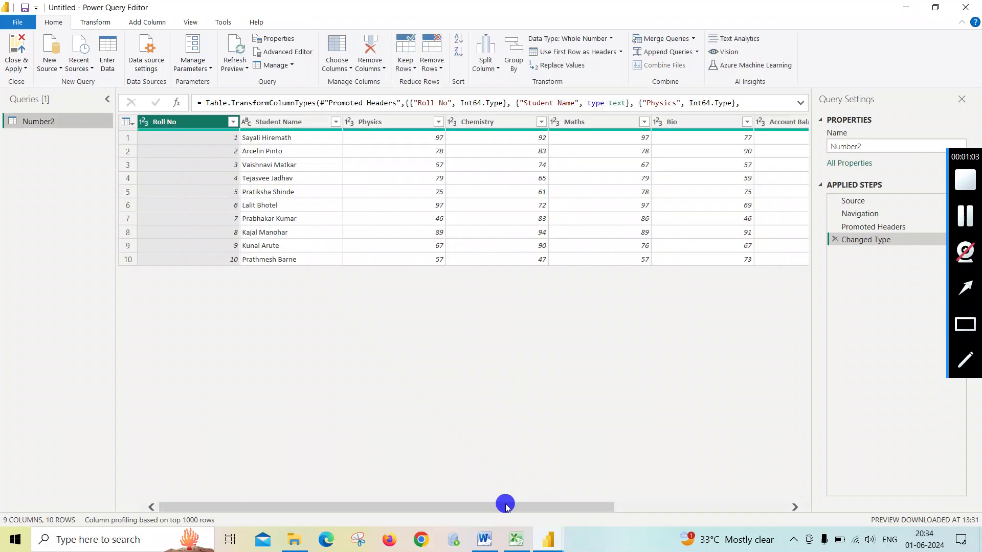
pyautogui.moveTo(506, 506); pyautogui.dragTo(416, 453)
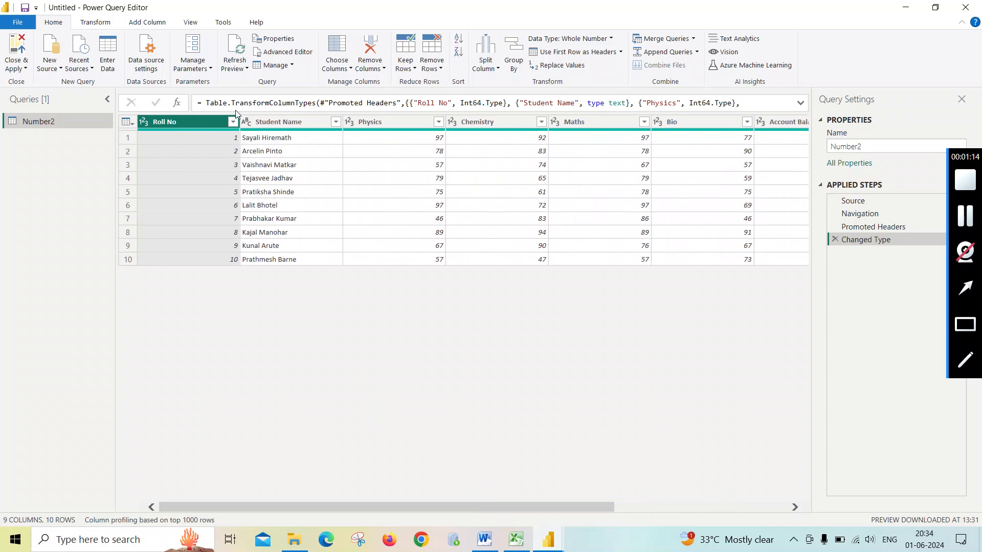
pyautogui.click(144, 22)
pyautogui.click(95, 23)
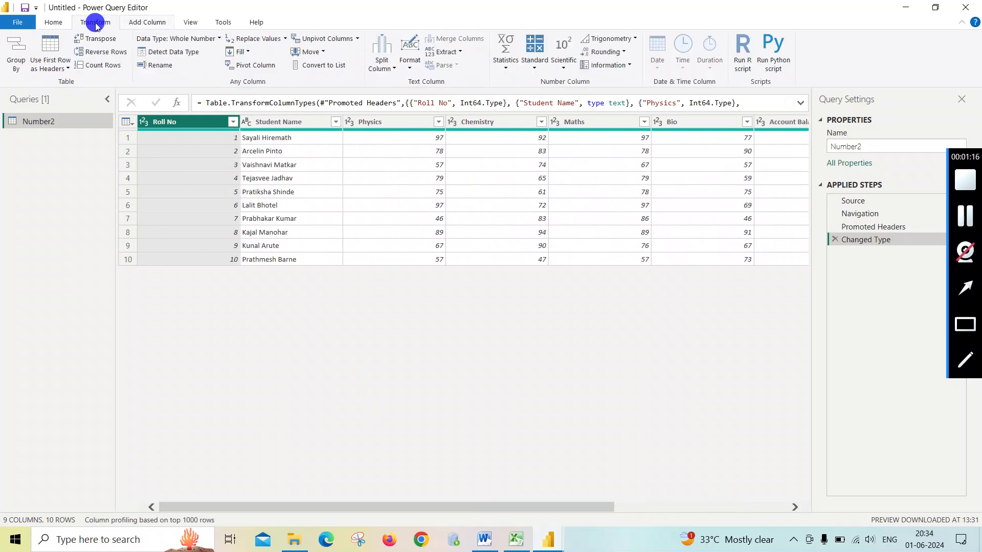
pyautogui.click(138, 24)
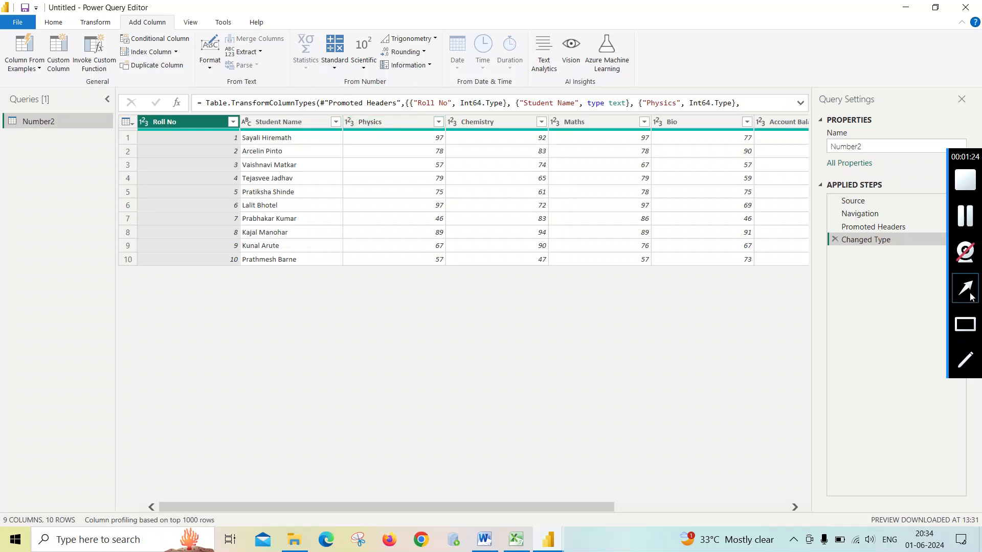
pyautogui.click(973, 361)
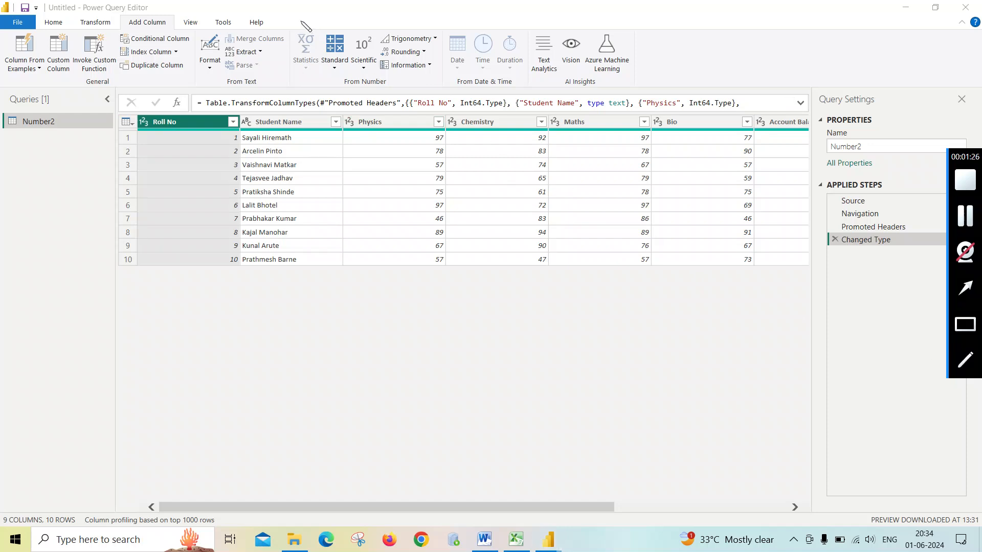
pyautogui.moveTo(291, 28)
pyautogui.mouseDown()
pyautogui.moveTo(292, 72)
pyautogui.moveTo(313, 86)
pyautogui.moveTo(442, 84)
pyautogui.moveTo(443, 36)
pyautogui.moveTo(295, 29)
pyautogui.mouseUp()
pyautogui.click(98, 23)
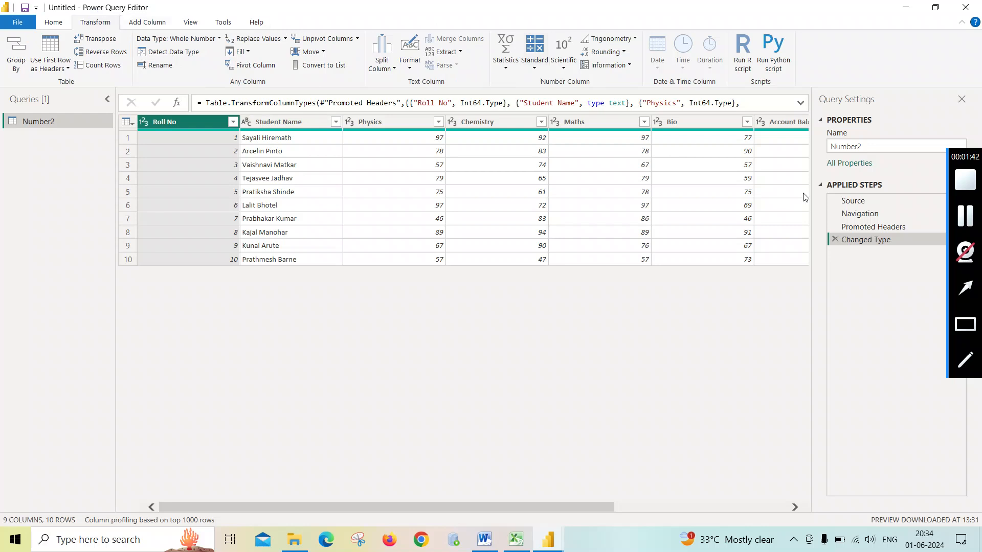
pyautogui.click(970, 365)
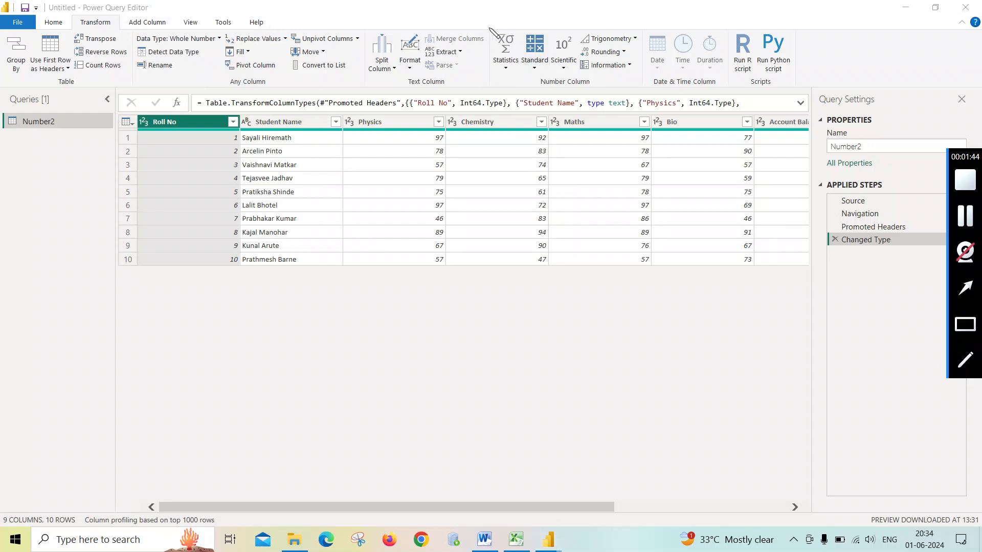
pyautogui.moveTo(490, 29)
pyautogui.mouseDown()
pyautogui.moveTo(493, 81)
pyautogui.moveTo(641, 82)
pyautogui.moveTo(639, 26)
pyautogui.moveTo(491, 26)
pyautogui.mouseUp()
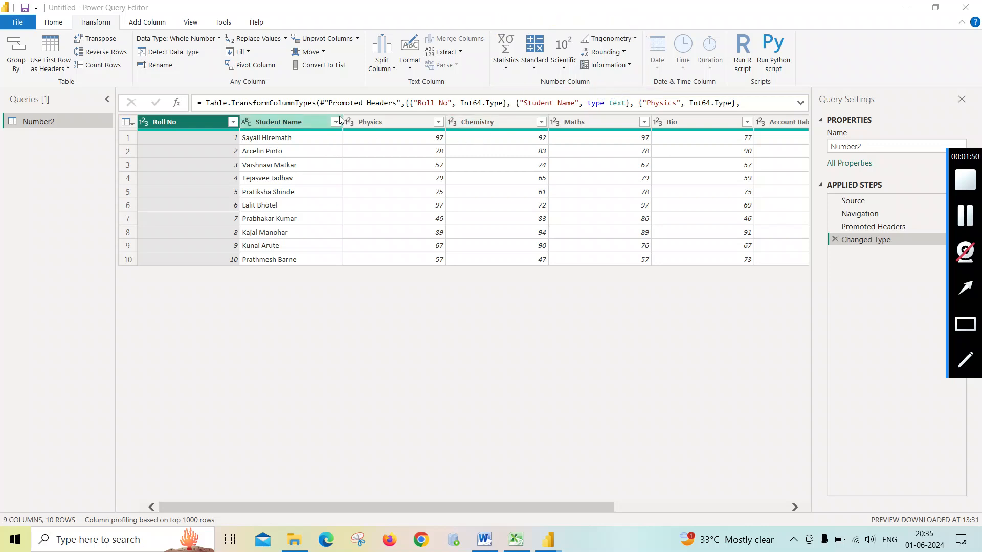
pyautogui.click(145, 24)
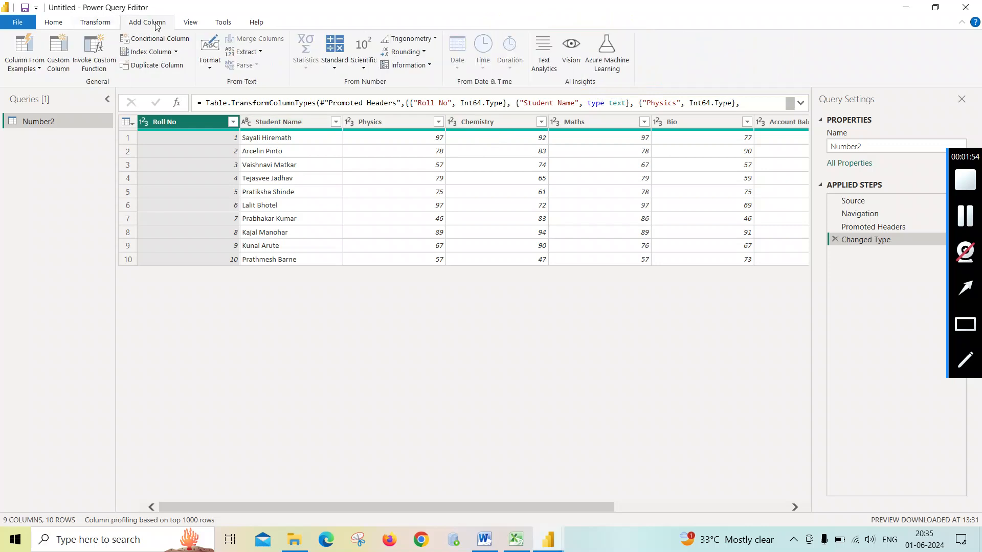
pyautogui.click(342, 72)
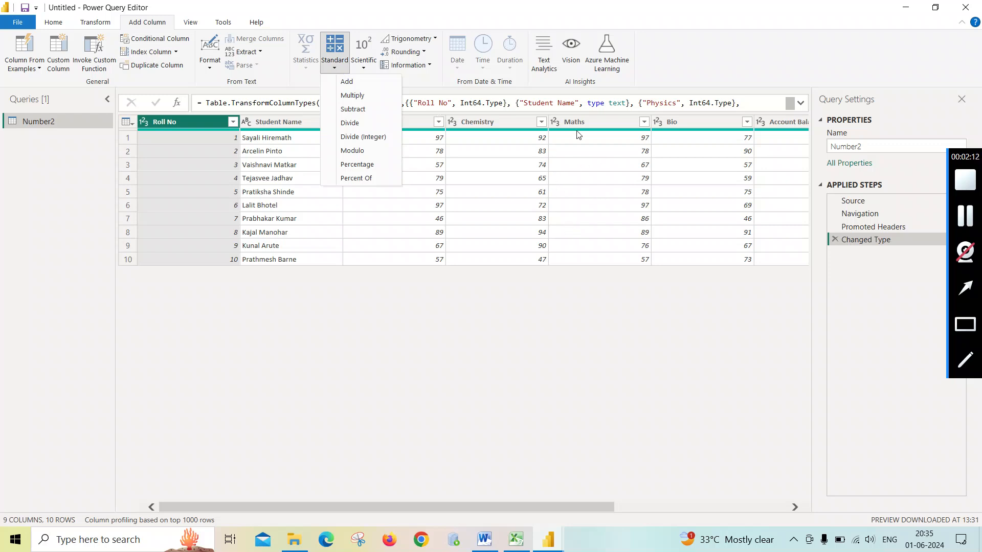
pyautogui.click(475, 125)
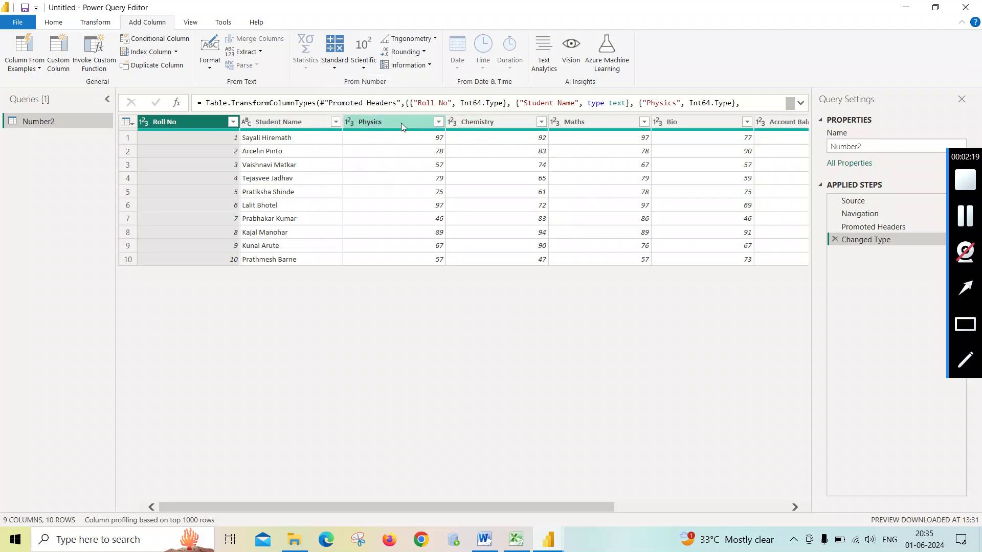
# - Add a column summing Physics, Chemistry, Maths and Bio, then delete that added step
pyautogui.click(401, 123)
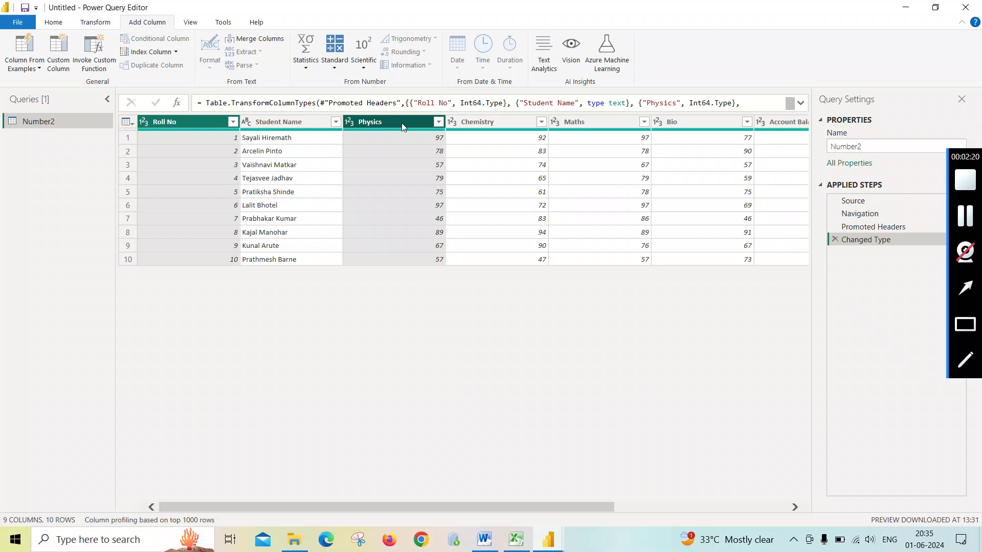
pyautogui.click(378, 124)
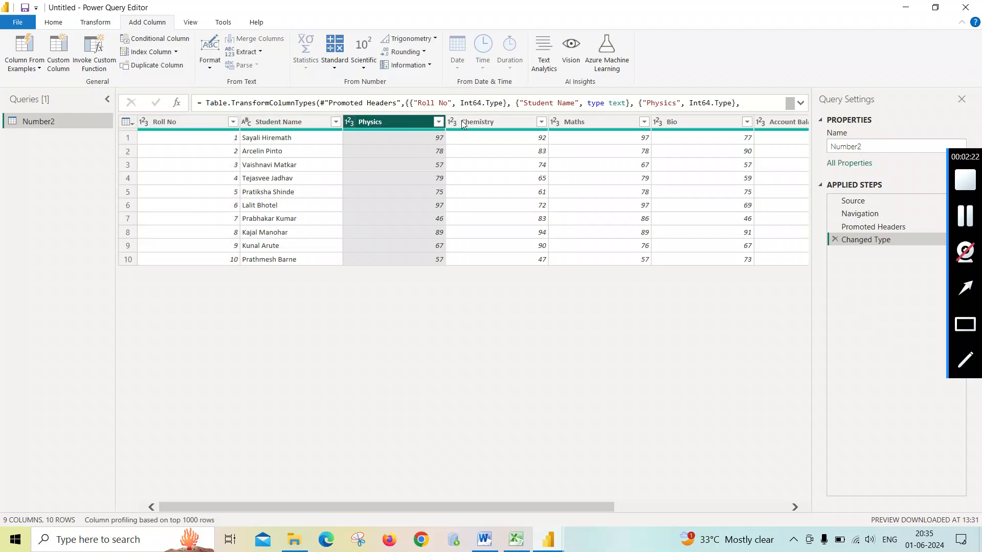
pyautogui.keyDown('ctrl'); pyautogui.click(480, 121); pyautogui.keyUp('ctrl')
pyautogui.keyDown('ctrl'); pyautogui.click(585, 122); pyautogui.keyUp('ctrl')
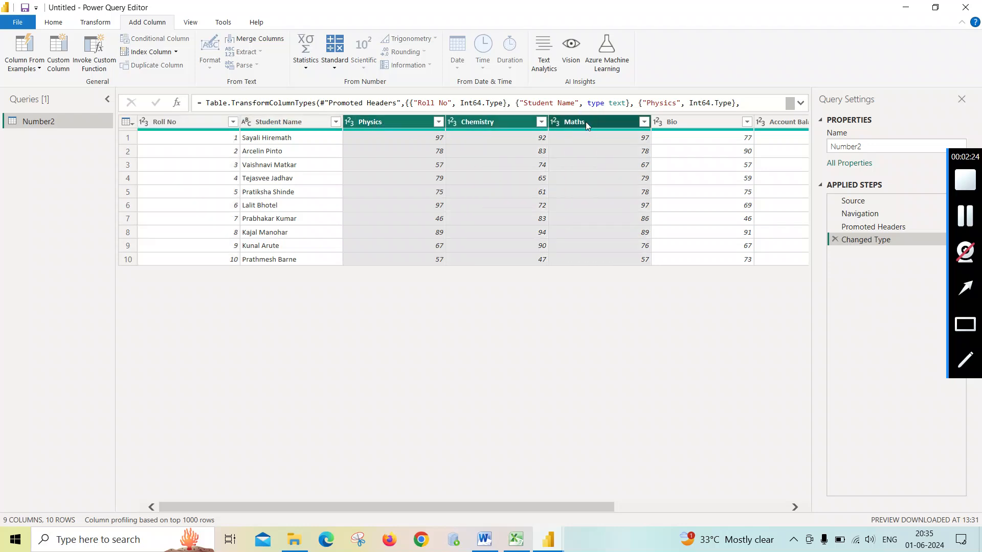
pyautogui.keyDown('ctrl'); pyautogui.click(677, 120); pyautogui.keyUp('ctrl')
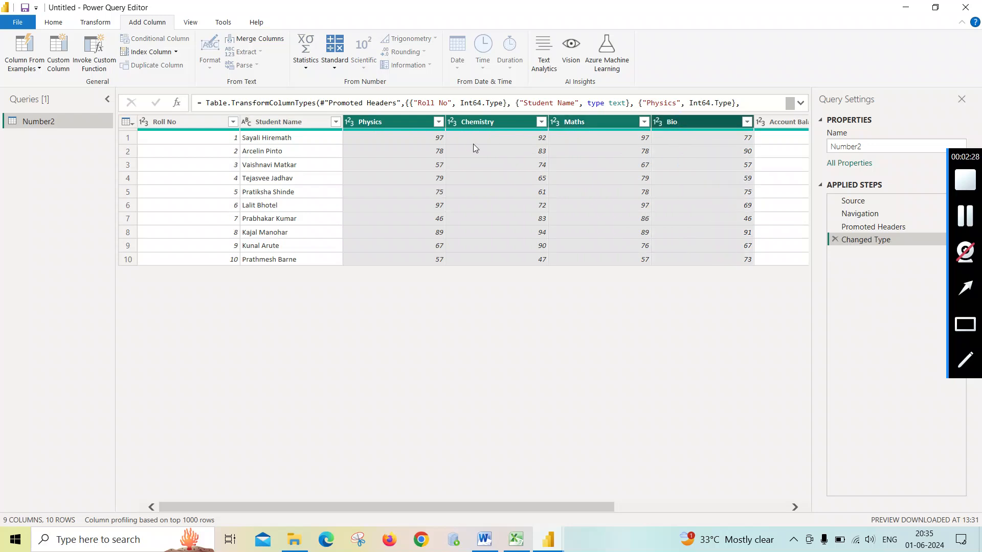
pyautogui.click(334, 61)
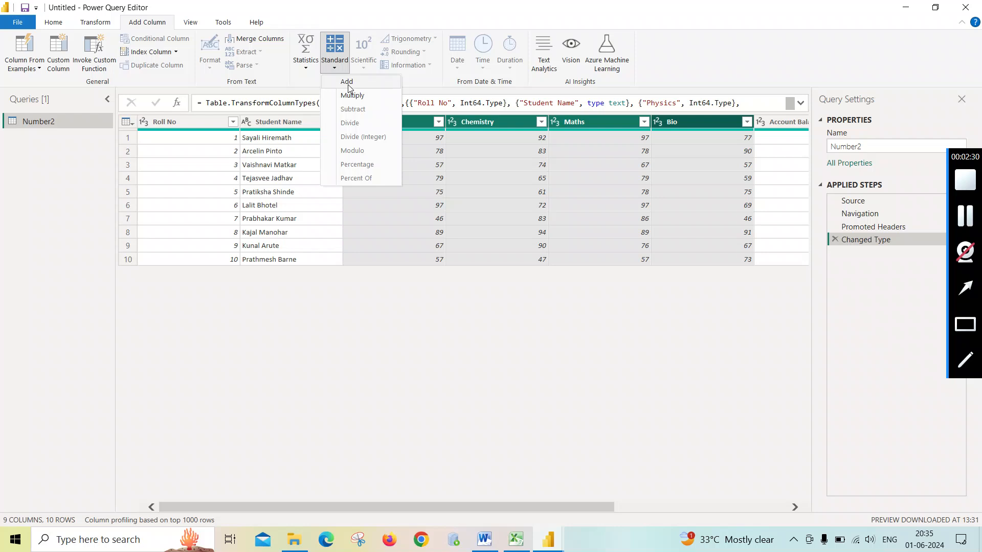
pyautogui.click(348, 85)
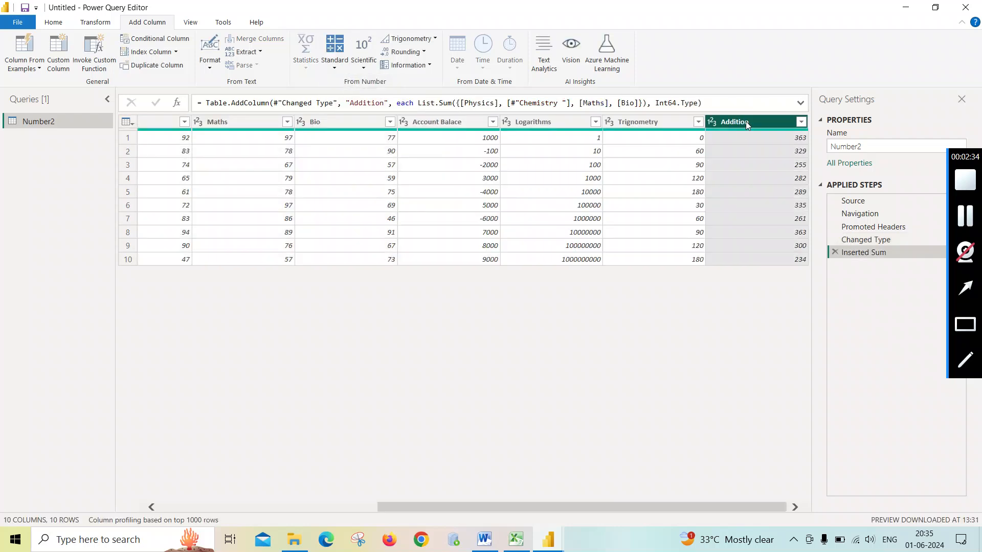
pyautogui.click(834, 254)
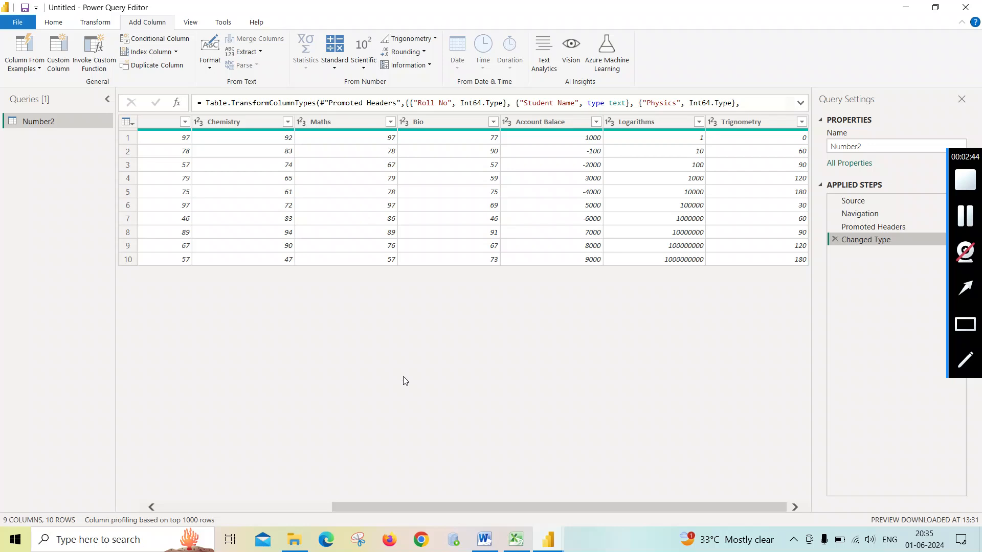
# - Add a column multiplying the Physics values by 10, then delete that added step
pyautogui.moveTo(494, 507); pyautogui.dragTo(369, 507)
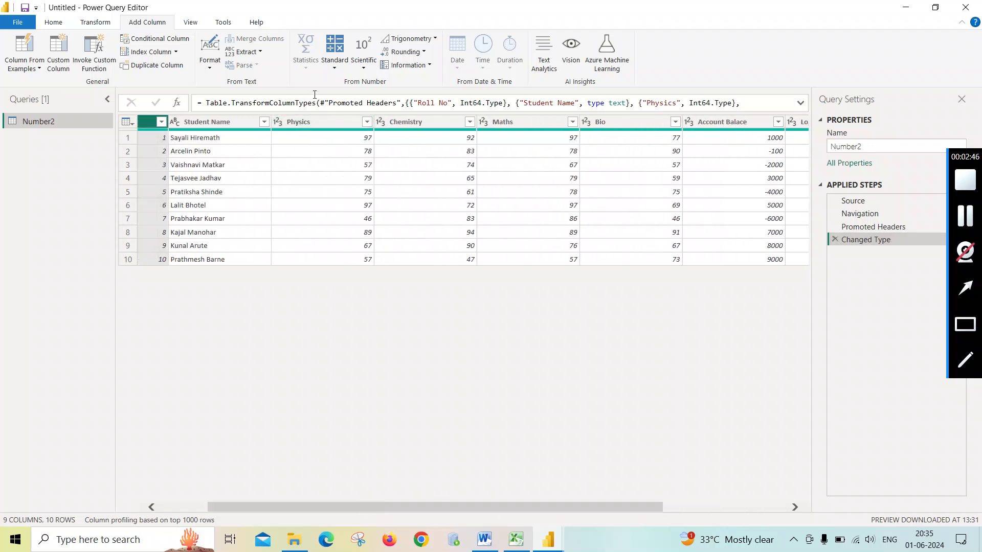
pyautogui.click(334, 69)
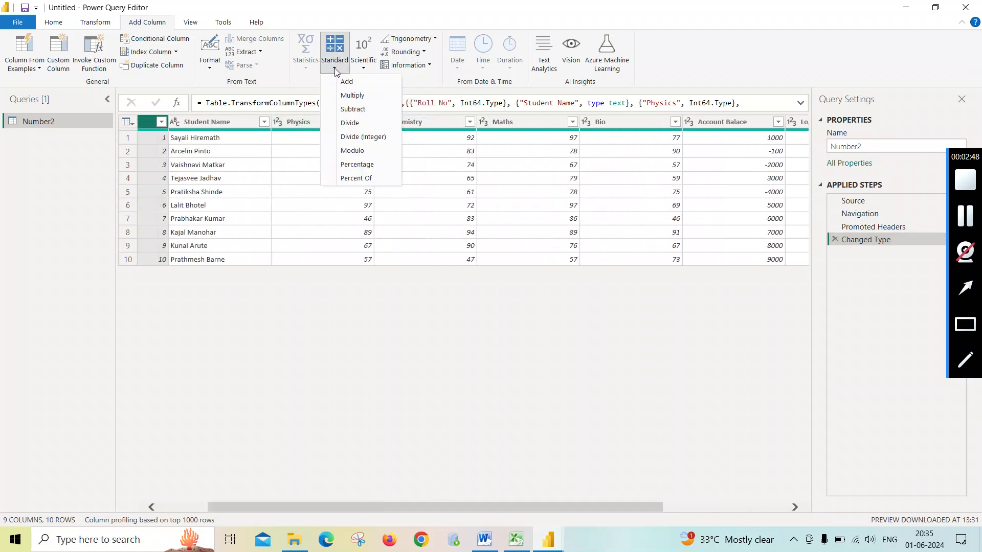
pyautogui.click(440, 126)
pyautogui.click(318, 126)
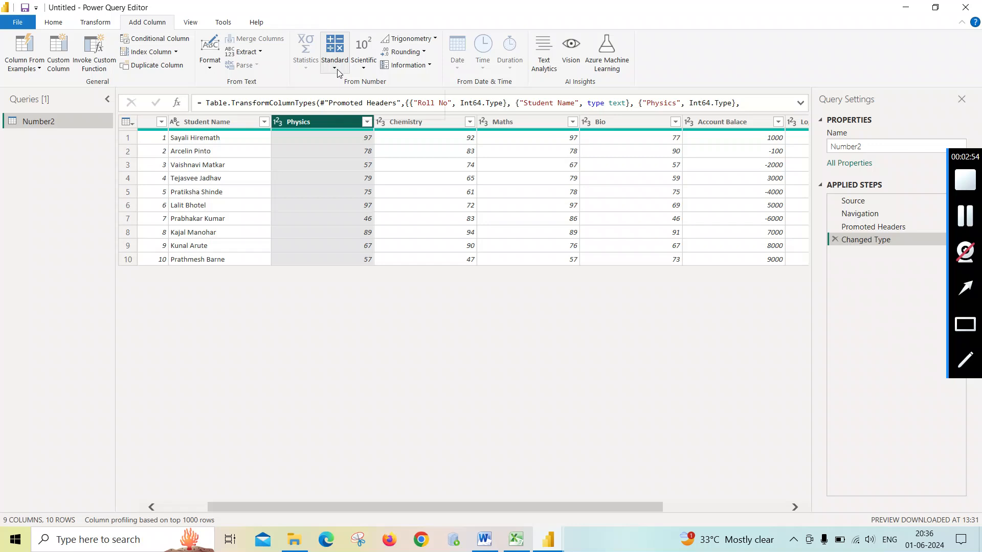
pyautogui.click(335, 57)
pyautogui.click(346, 94)
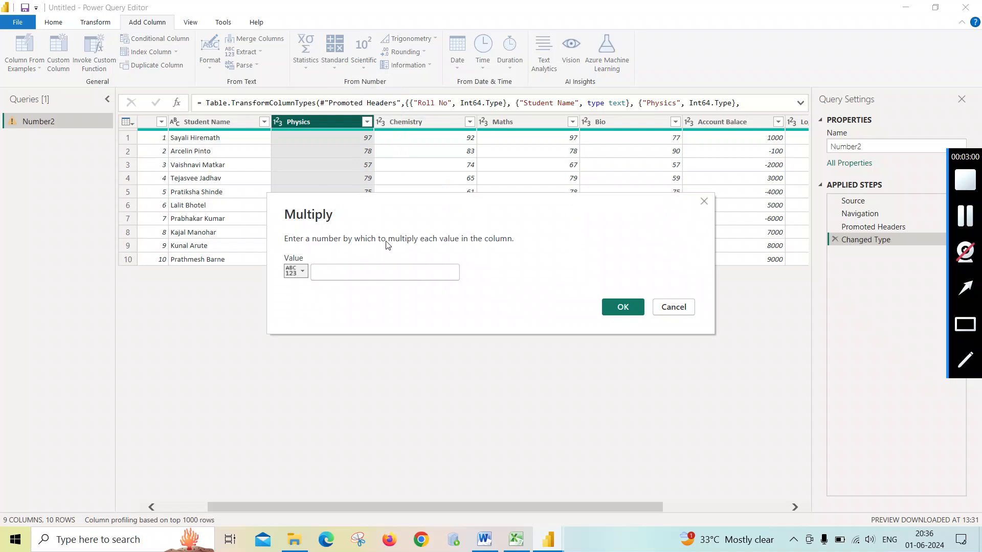
pyautogui.click(345, 274)
pyautogui.write('10')
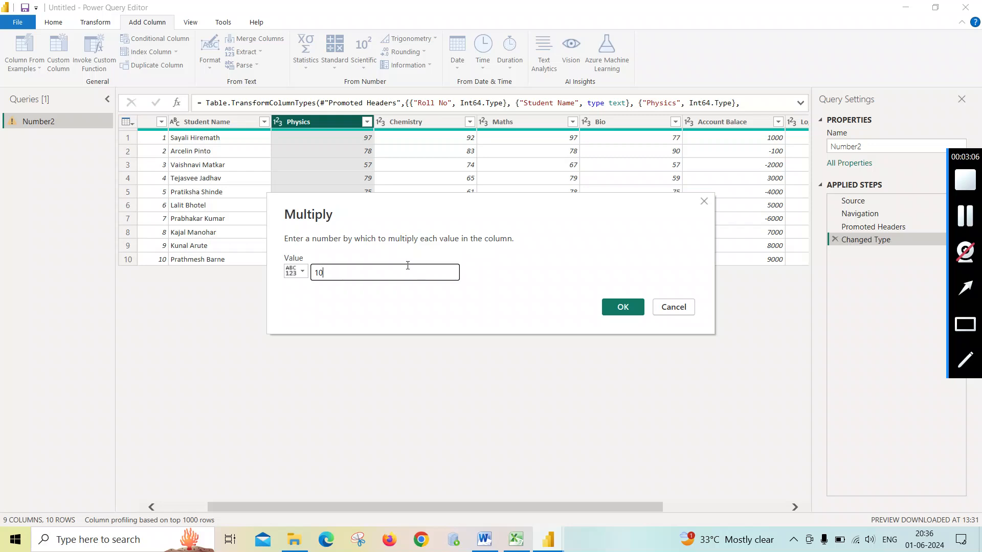
pyautogui.click(624, 307)
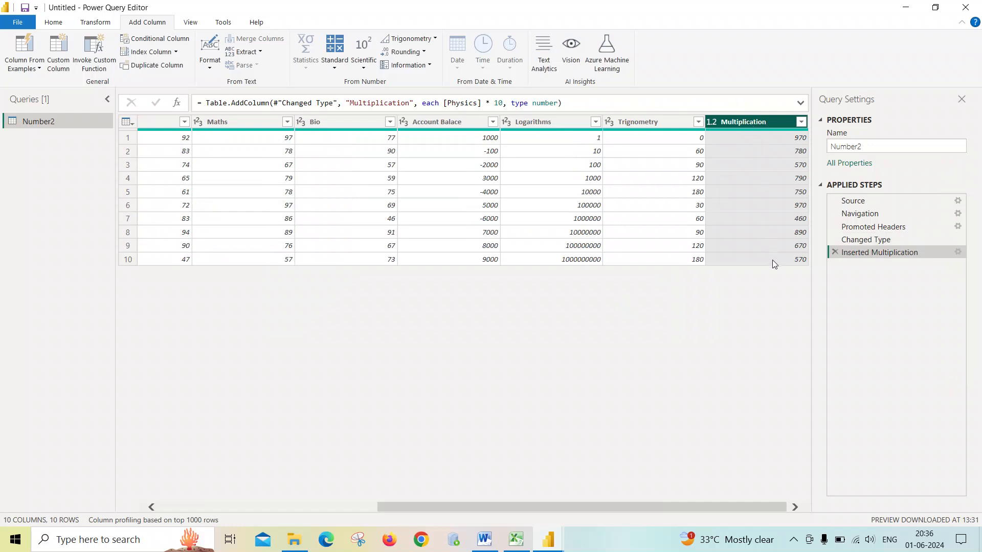
pyautogui.moveTo(683, 506); pyautogui.dragTo(766, 502)
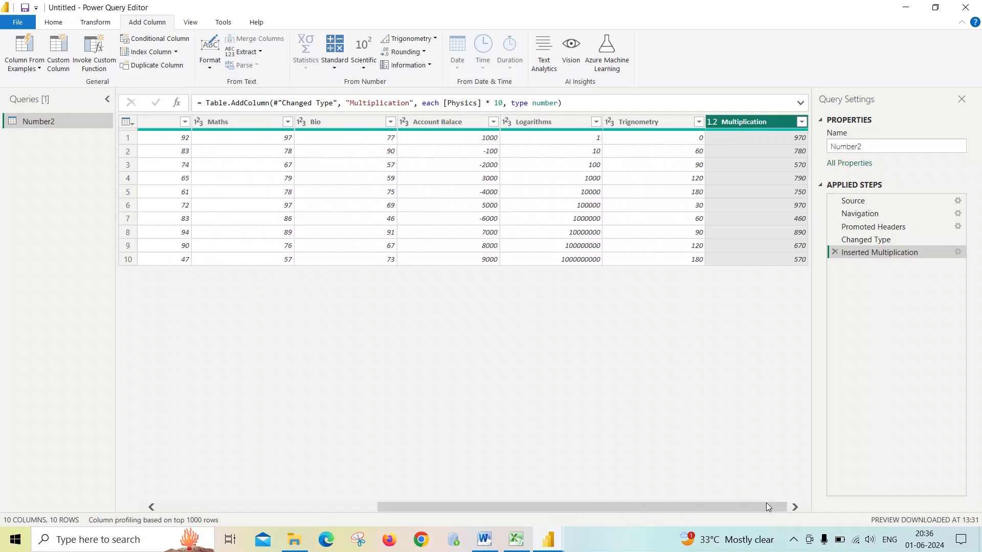
pyautogui.click(834, 250)
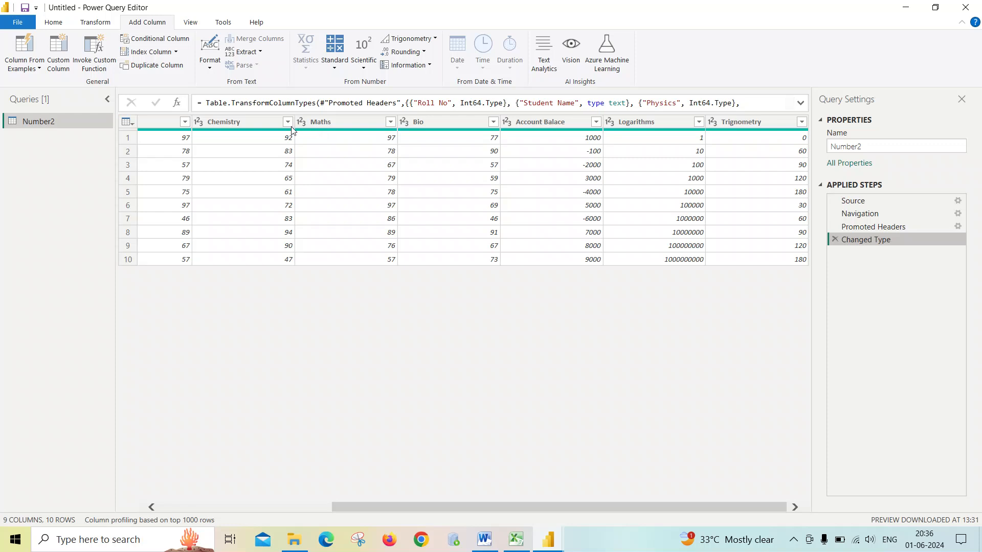
# - Add a column subtracting 10 from the Physics values, then delete that added step
pyautogui.moveTo(395, 508); pyautogui.dragTo(214, 513)
pyautogui.click(373, 122)
pyautogui.click(333, 67)
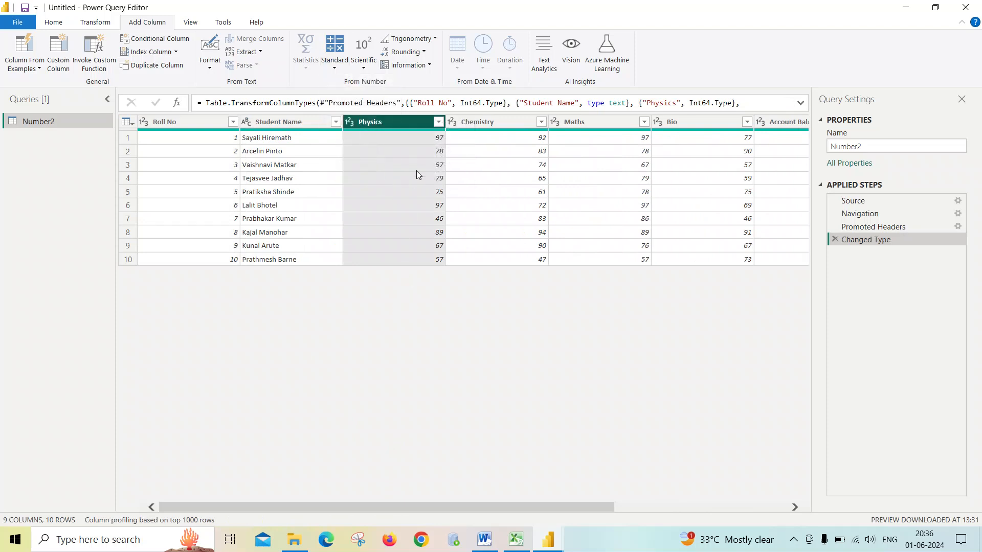
pyautogui.keyDown('ctrl'); pyautogui.click(475, 121); pyautogui.keyUp('ctrl')
pyautogui.click(405, 123)
pyautogui.click(335, 59)
pyautogui.click(347, 109)
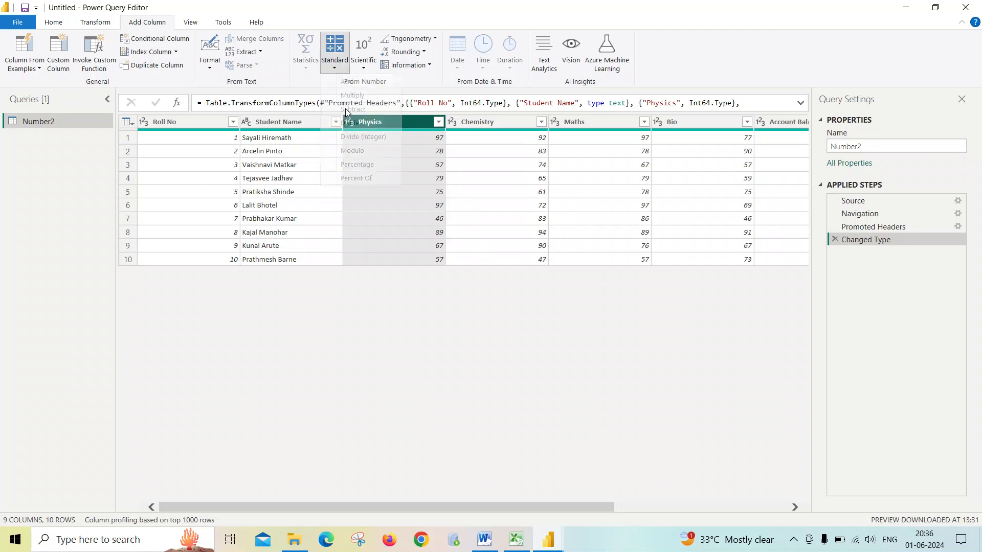
pyautogui.click(340, 274)
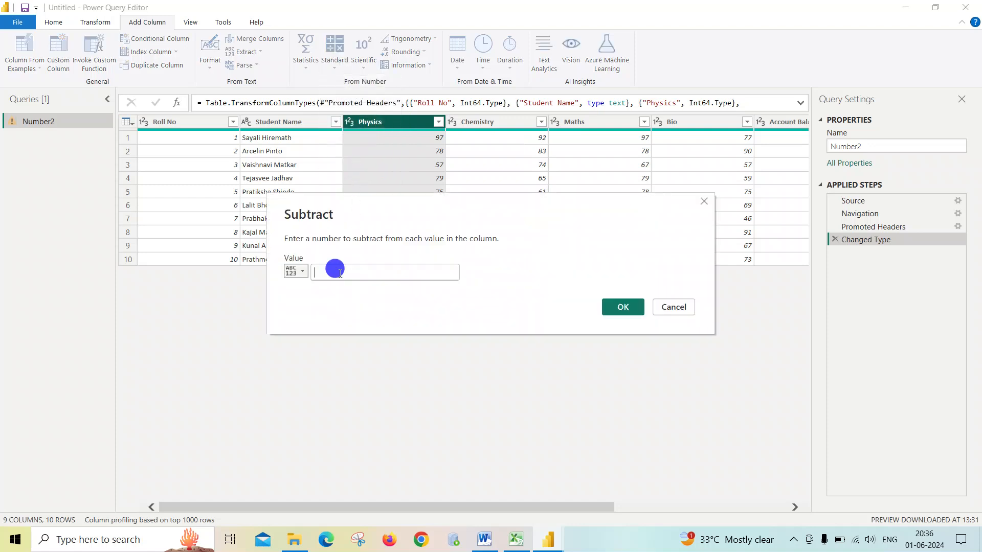
pyautogui.write('10')
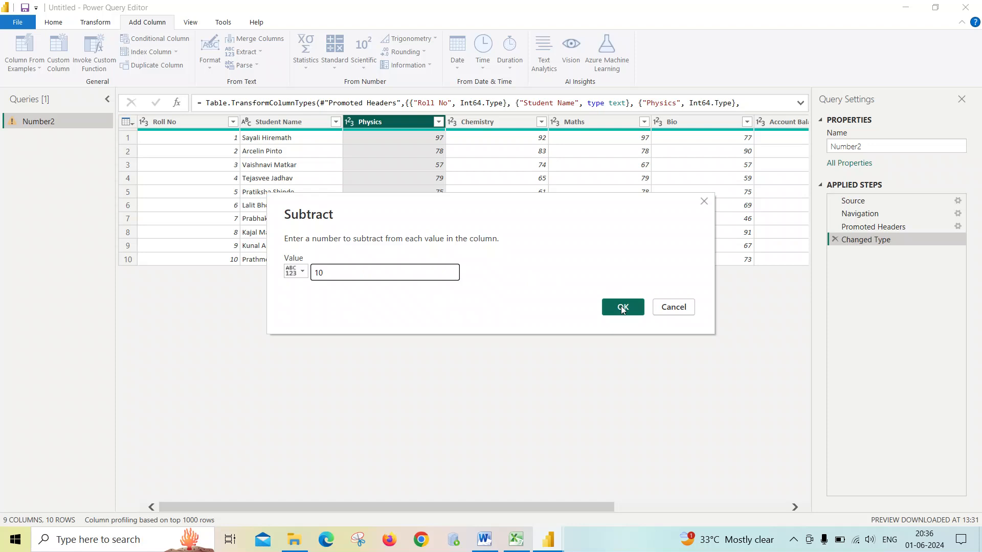
pyautogui.click(623, 308)
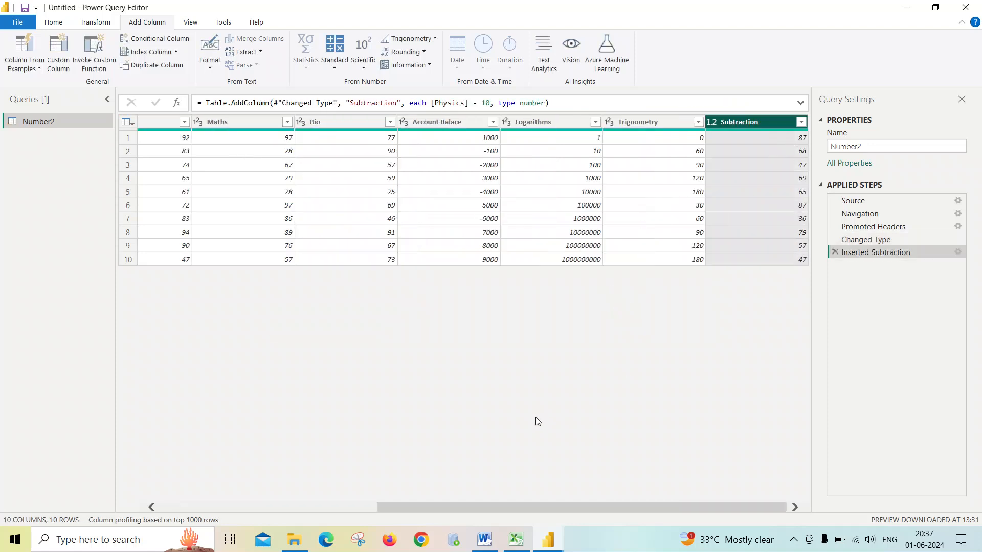
pyautogui.moveTo(547, 506); pyautogui.dragTo(328, 509)
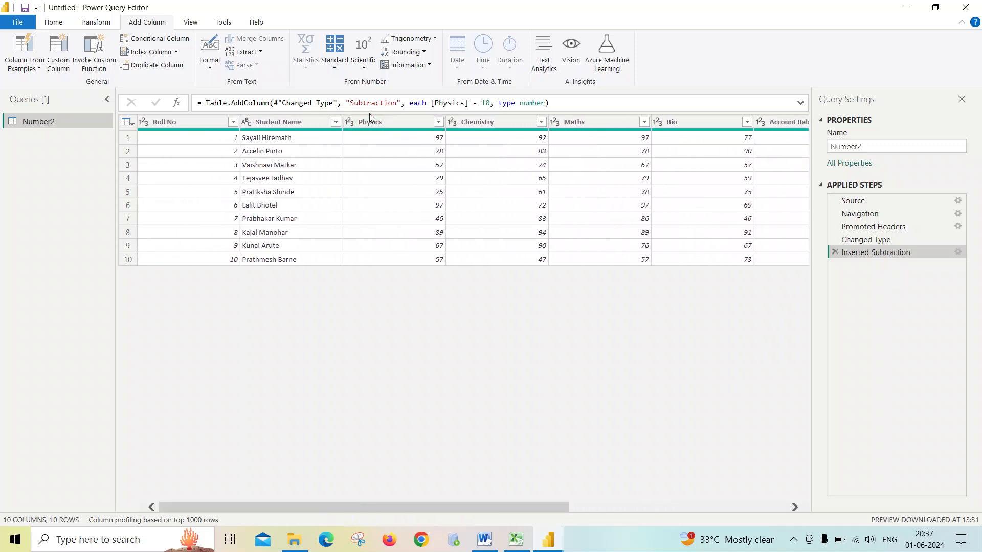
pyautogui.click(833, 252)
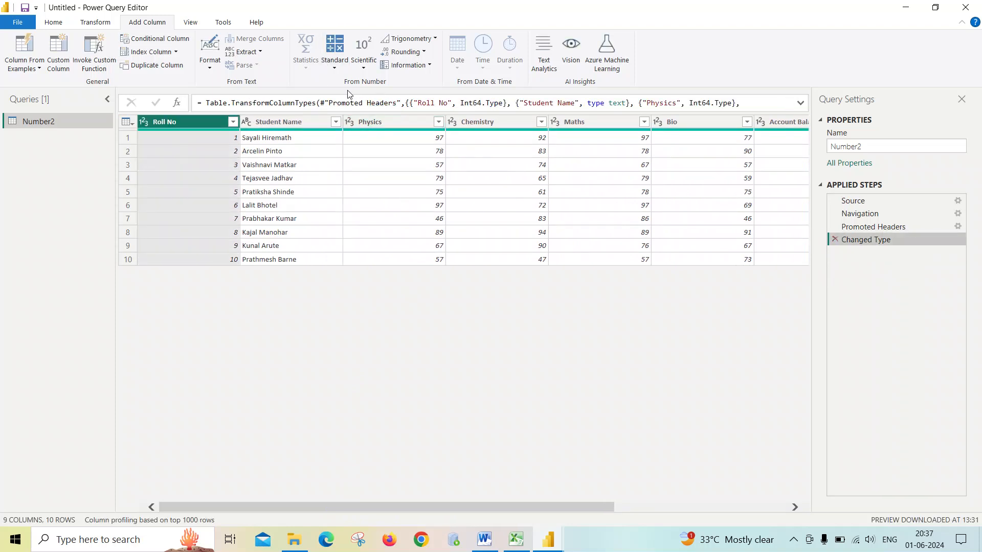
# - Add a column summing the Physics, Chemistry, Maths and Bio columns
pyautogui.click(336, 62)
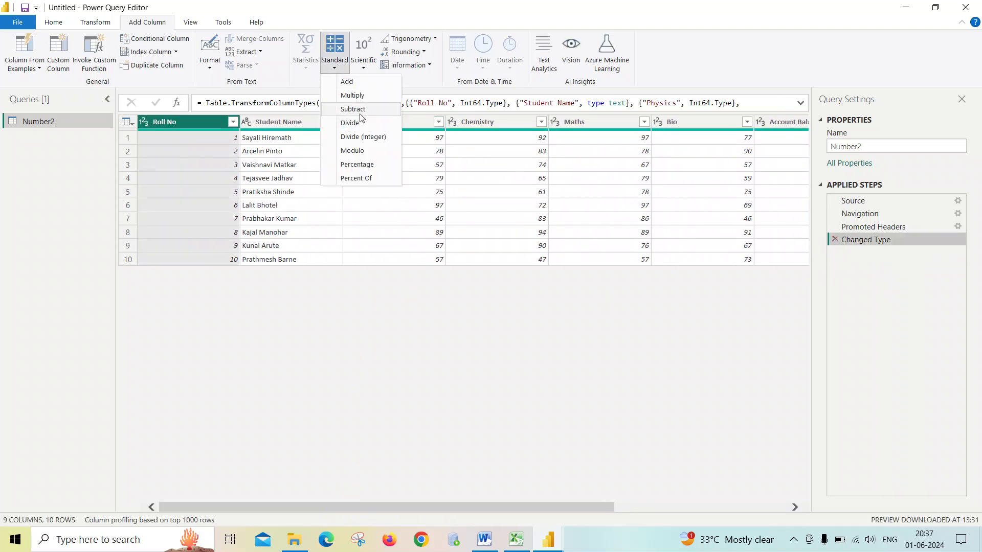
pyautogui.click(421, 121)
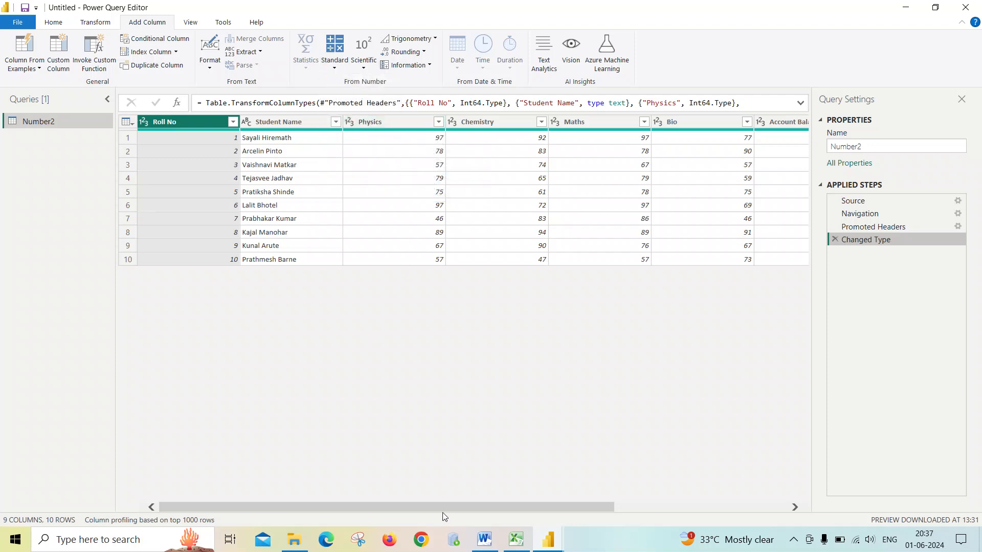
pyautogui.click(394, 121)
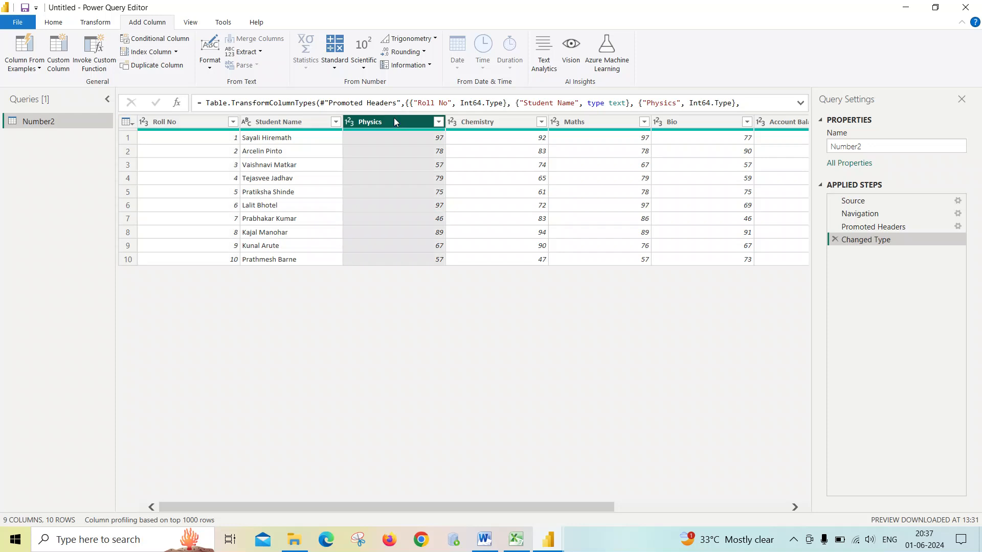
pyautogui.moveTo(544, 505)
pyautogui.mouseDown()
pyautogui.moveTo(743, 499)
pyautogui.moveTo(526, 501)
pyautogui.mouseUp()
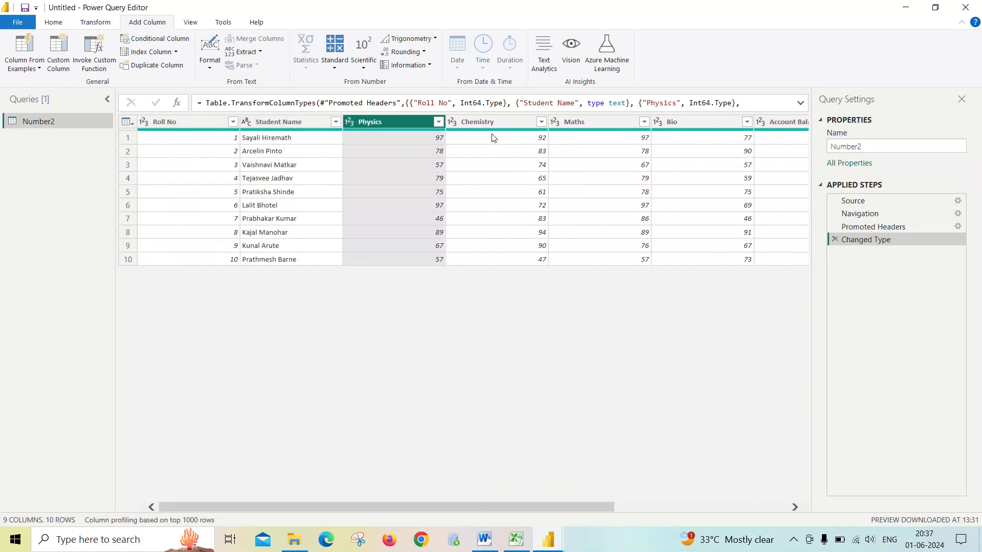
pyautogui.keyDown('ctrl'); pyautogui.click(487, 121); pyautogui.keyUp('ctrl')
pyautogui.keyDown('ctrl'); pyautogui.click(585, 121); pyautogui.keyUp('ctrl')
pyautogui.keyDown('ctrl'); pyautogui.click(676, 118); pyautogui.keyUp('ctrl')
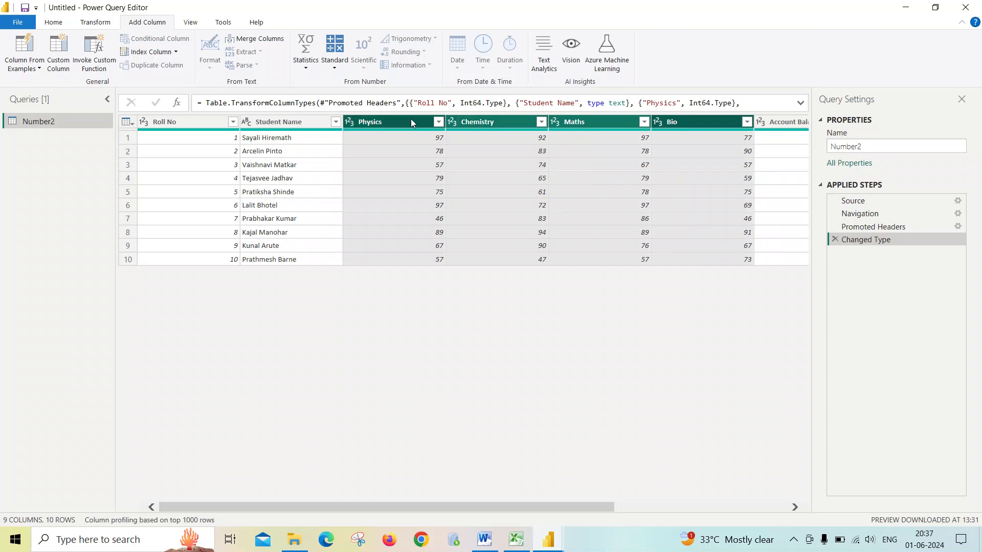
pyautogui.click(336, 69)
pyautogui.click(342, 82)
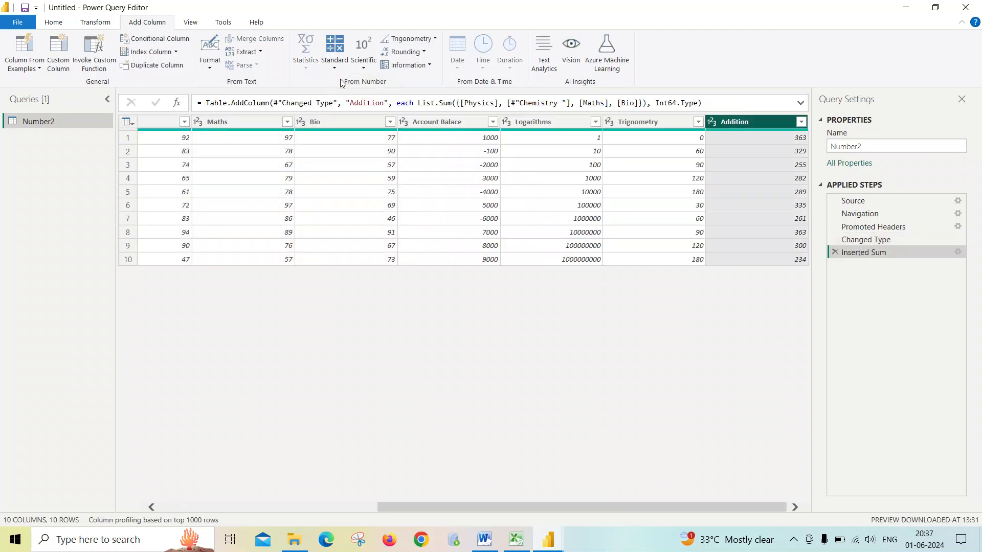
# - Rename the added sum column to Total Marks
pyautogui.doubleClick(747, 123)
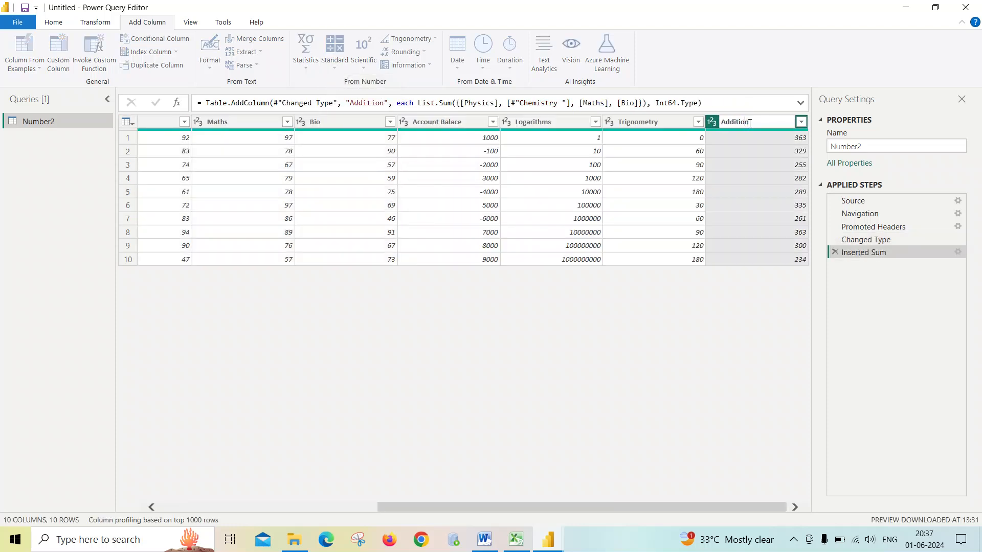
pyautogui.write('Total')
pyautogui.click(728, 317)
pyautogui.doubleClick(744, 121)
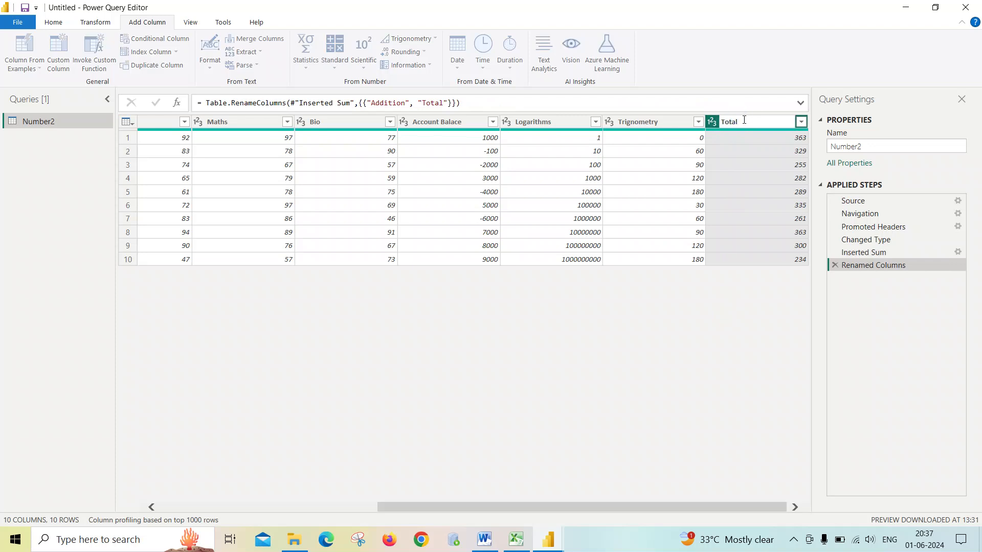
pyautogui.click(744, 119)
pyautogui.write('Marks')
pyautogui.click(738, 324)
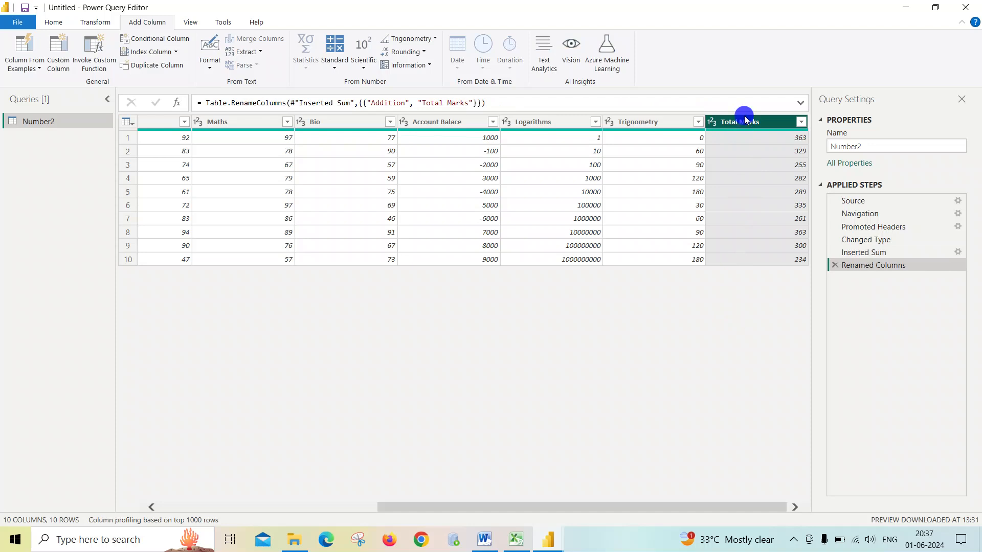
# - Add a column dividing the Total Marks values by 2
pyautogui.click(347, 69)
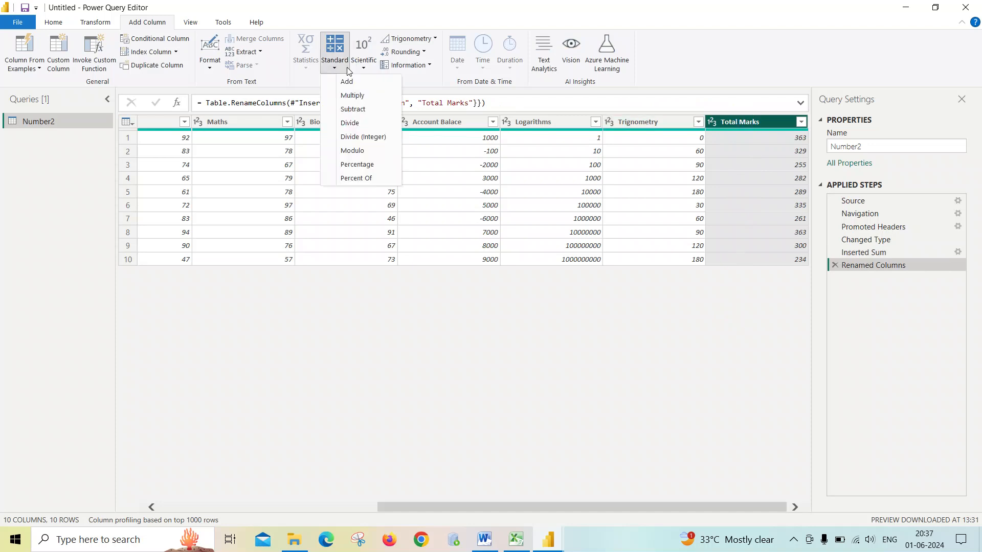
pyautogui.click(353, 124)
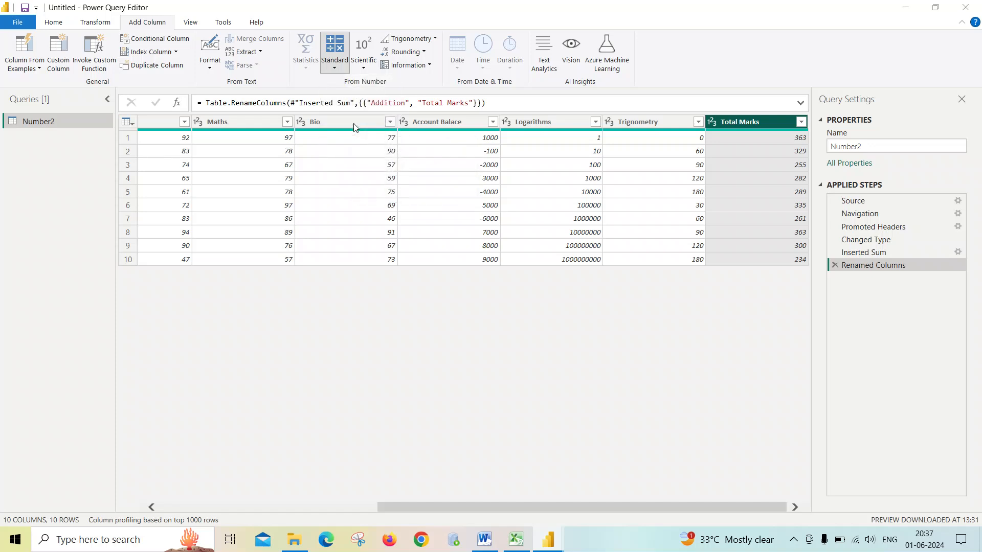
pyautogui.click(326, 268)
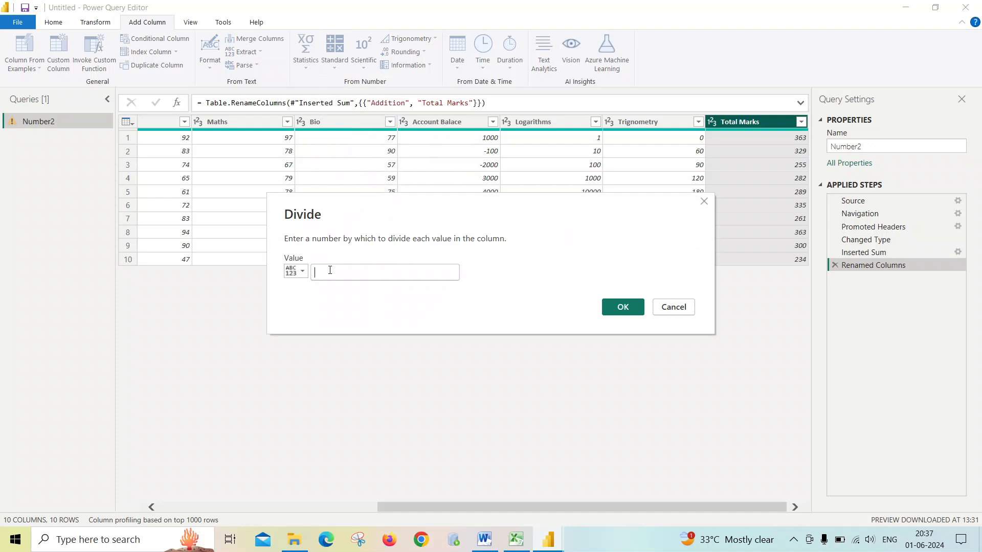
pyautogui.click(633, 312)
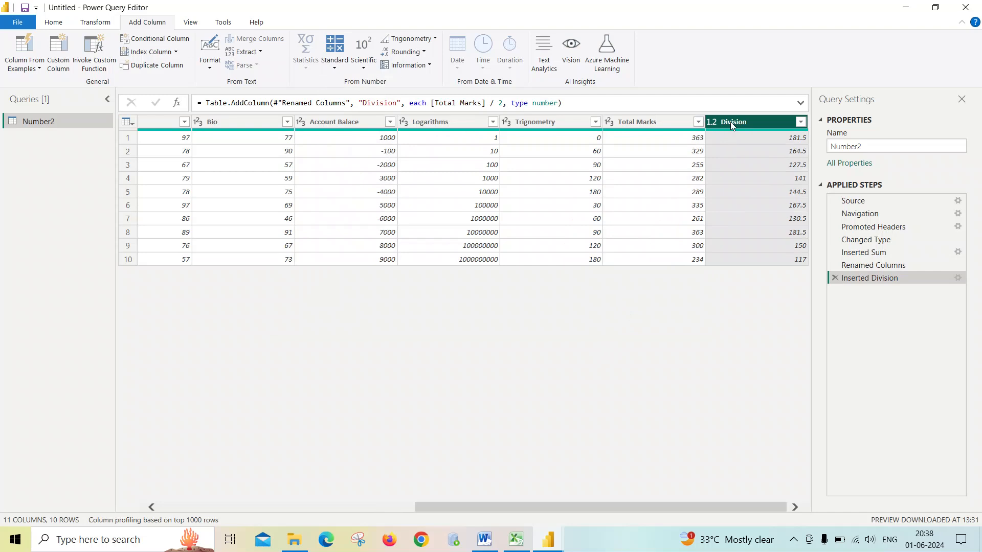
# - Add an integer-division column dividing the Total Marks values by 2
pyautogui.click(335, 71)
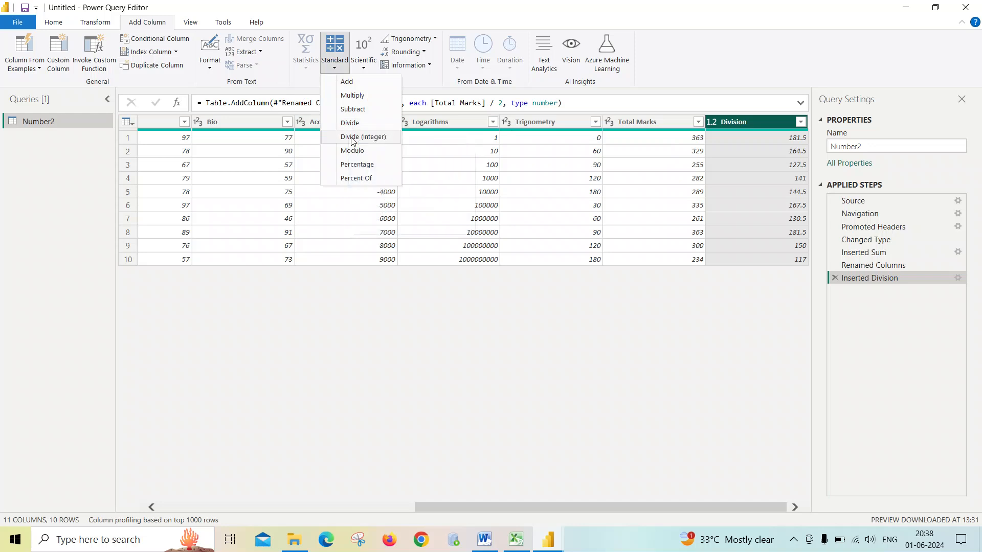
pyautogui.click(638, 128)
pyautogui.click(639, 121)
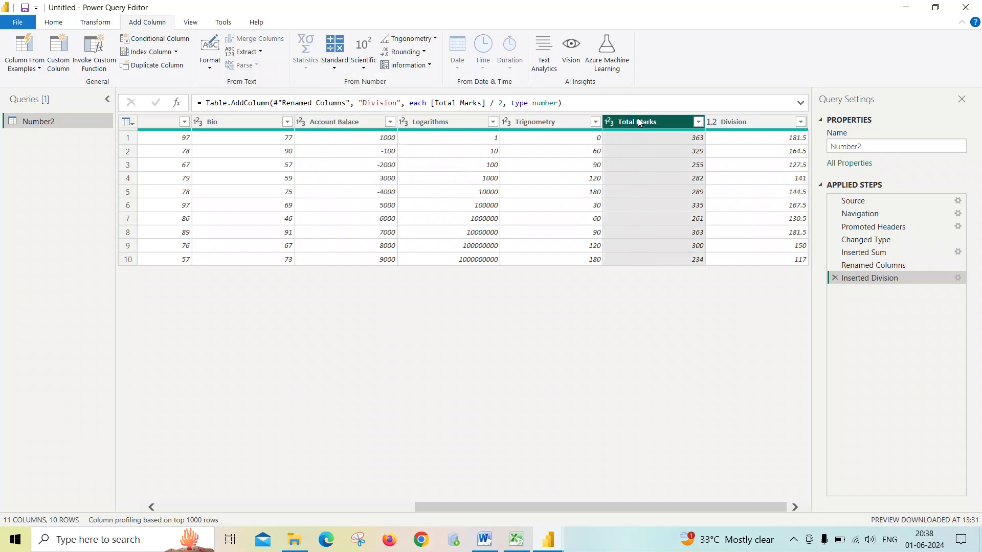
pyautogui.click(339, 73)
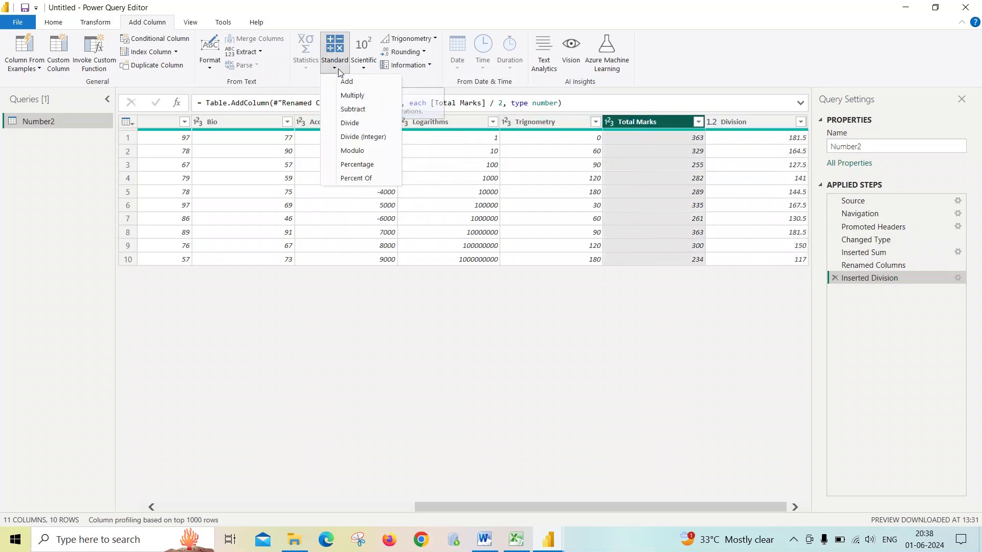
pyautogui.click(350, 138)
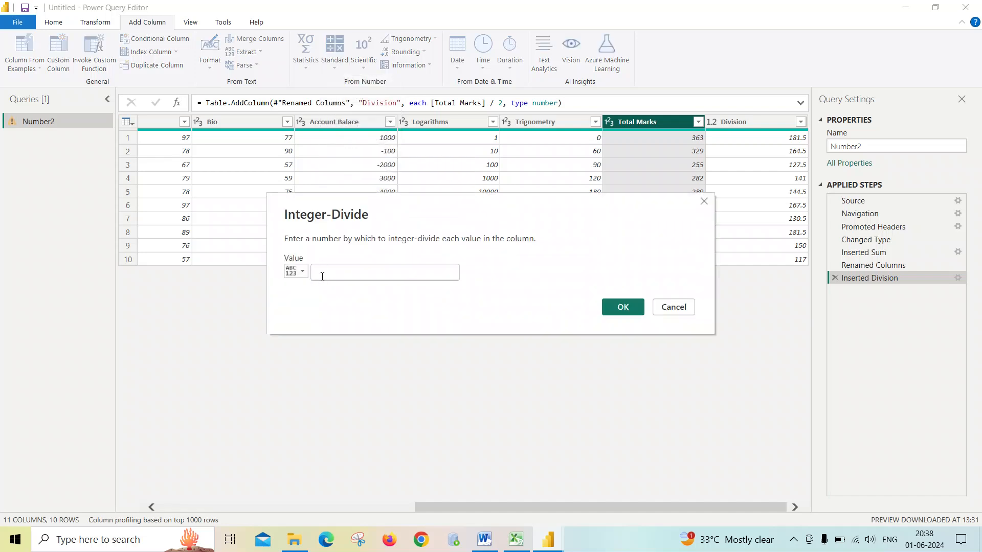
pyautogui.write('2')
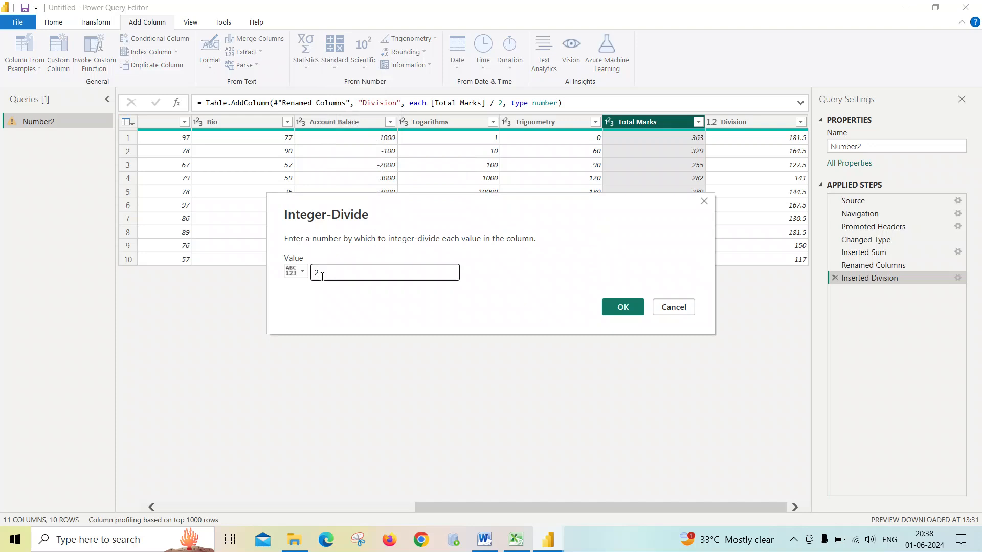
pyautogui.click(622, 307)
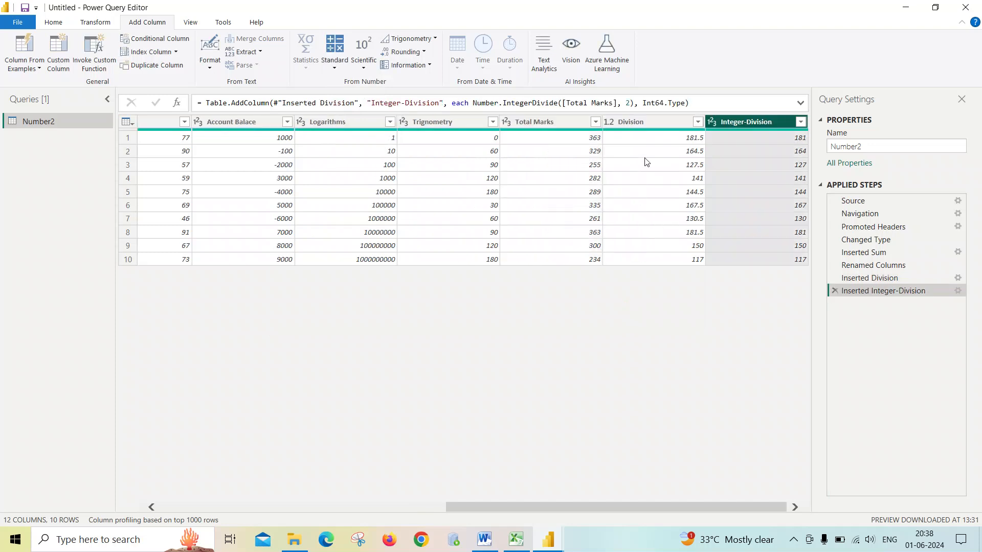
pyautogui.click(624, 122)
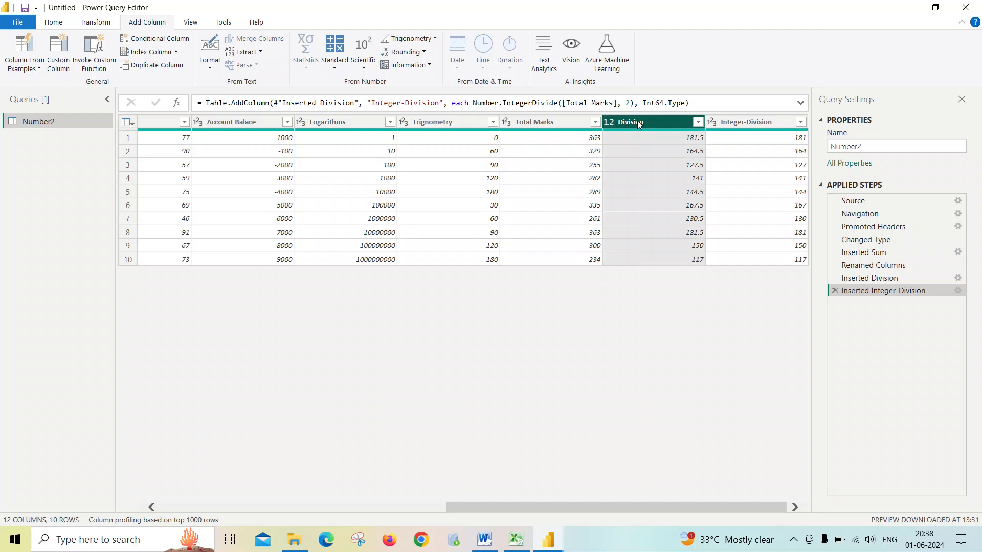
pyautogui.click(742, 122)
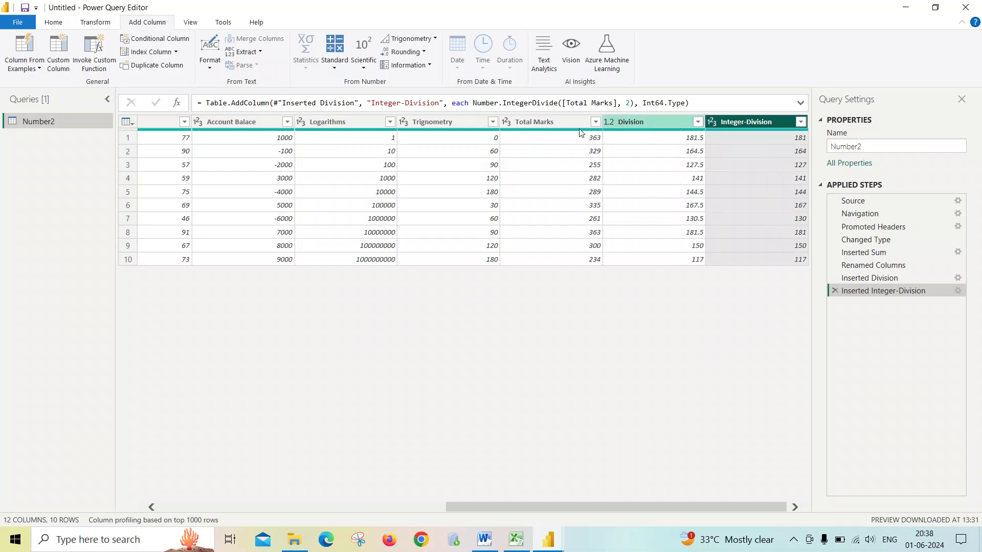
pyautogui.click(334, 65)
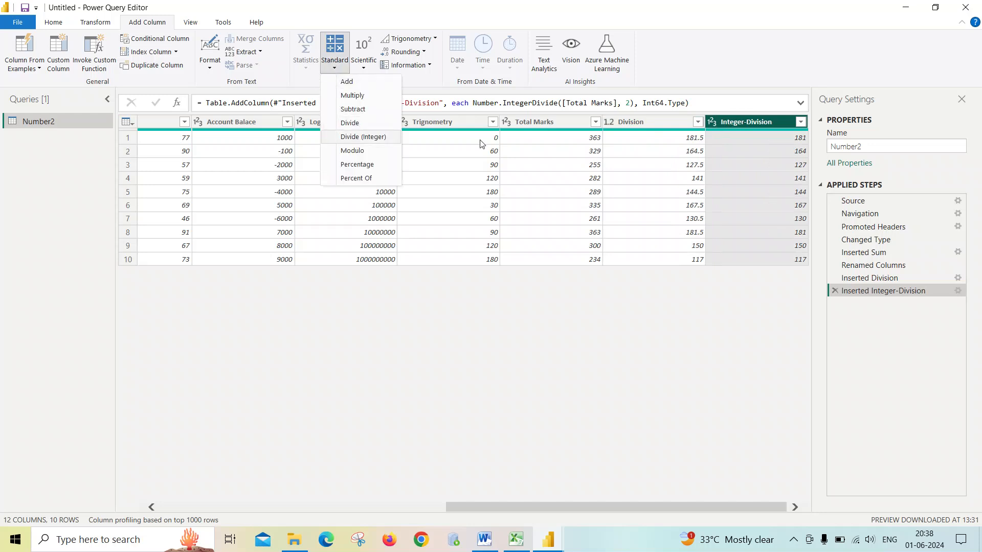
pyautogui.click(664, 123)
pyautogui.click(698, 121)
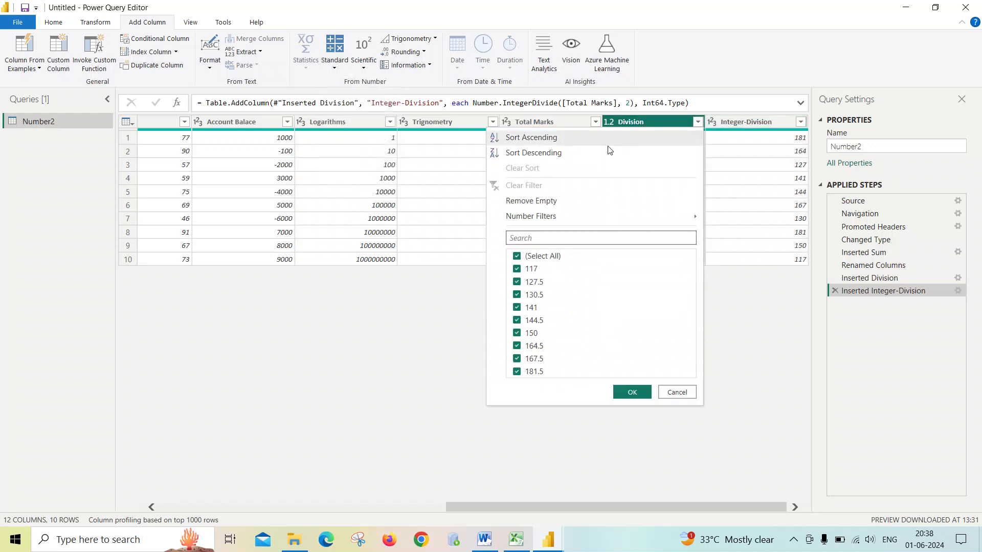
pyautogui.click(677, 392)
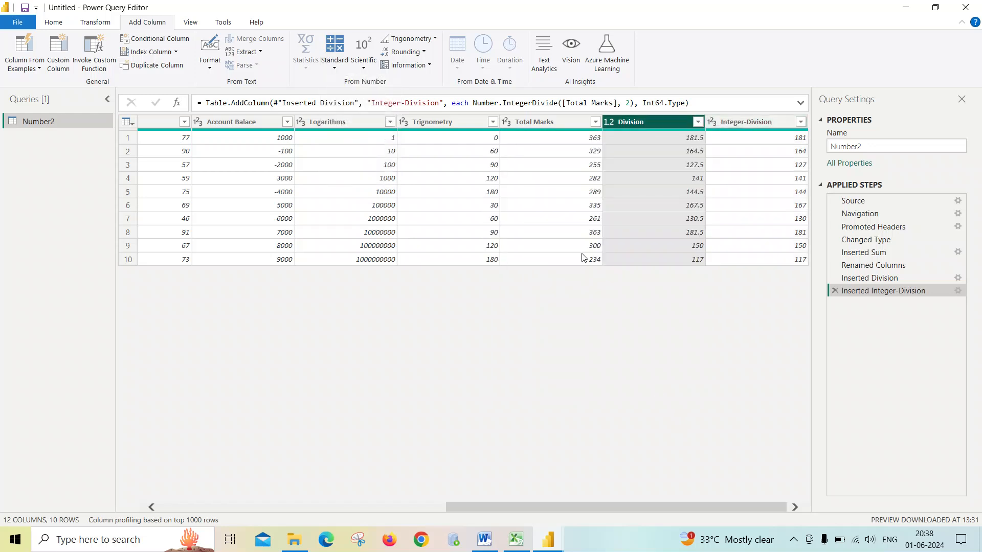
# - Add a Modulo column giving the remainder of Total Marks divided by 2
pyautogui.click(334, 56)
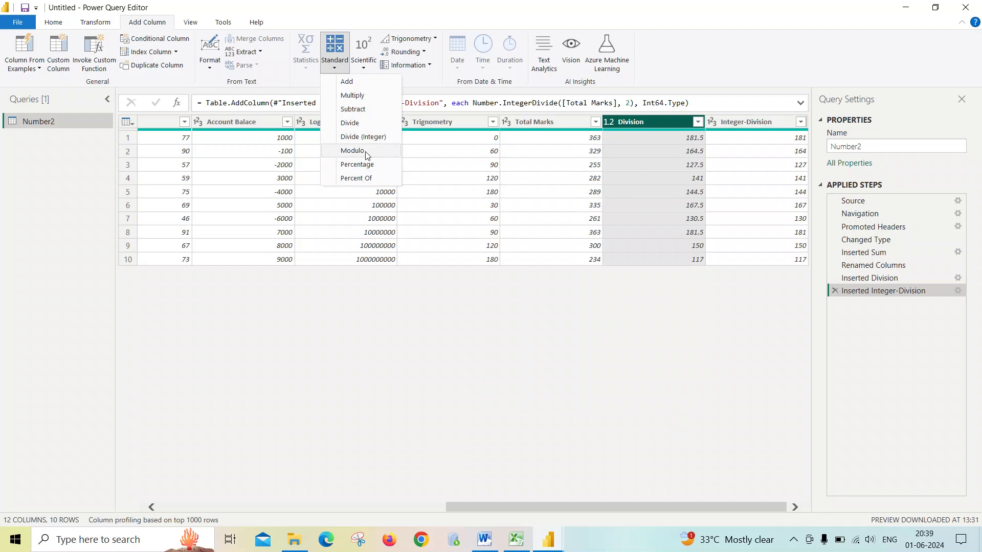
pyautogui.click(537, 120)
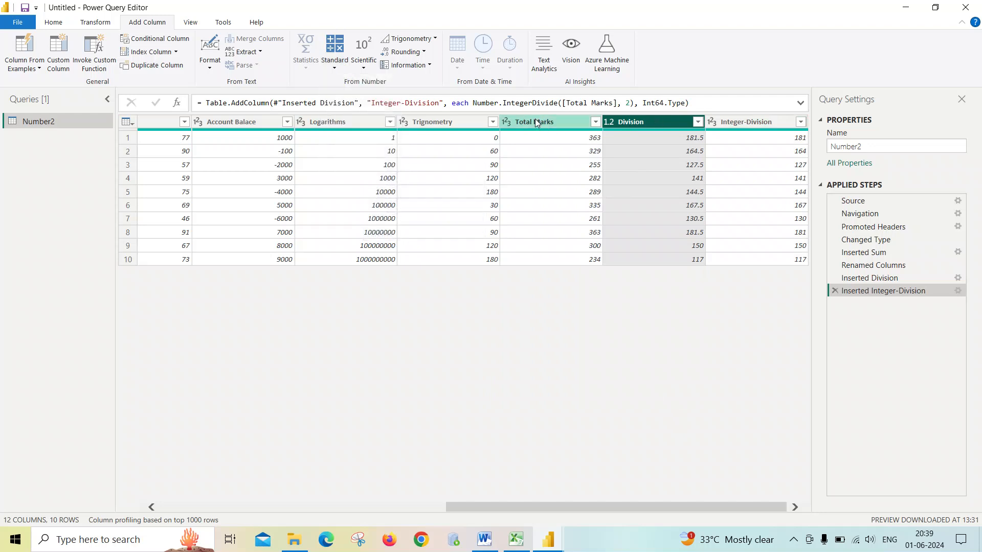
pyautogui.click(535, 121)
pyautogui.click(337, 61)
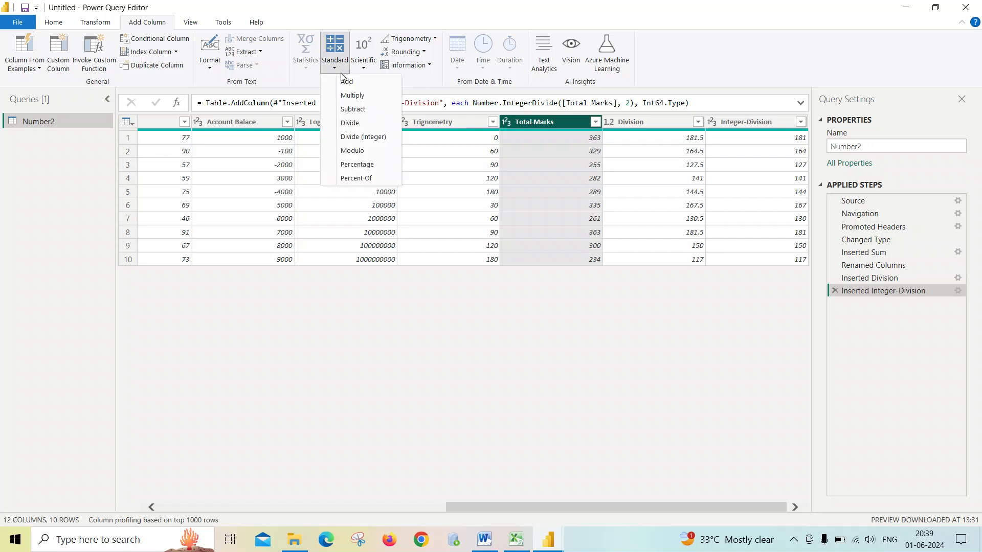
pyautogui.click(352, 155)
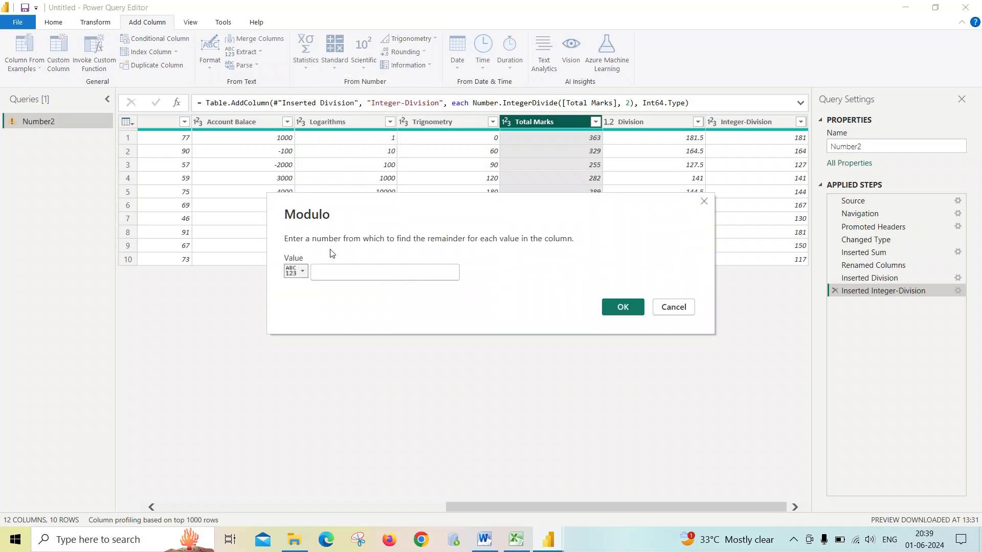
pyautogui.click(321, 271)
pyautogui.write('2')
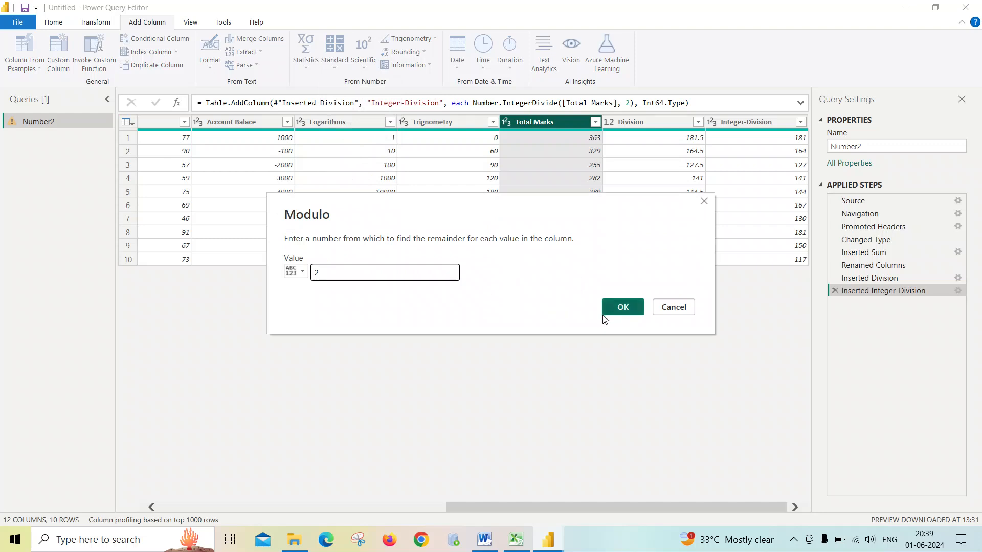
pyautogui.click(625, 307)
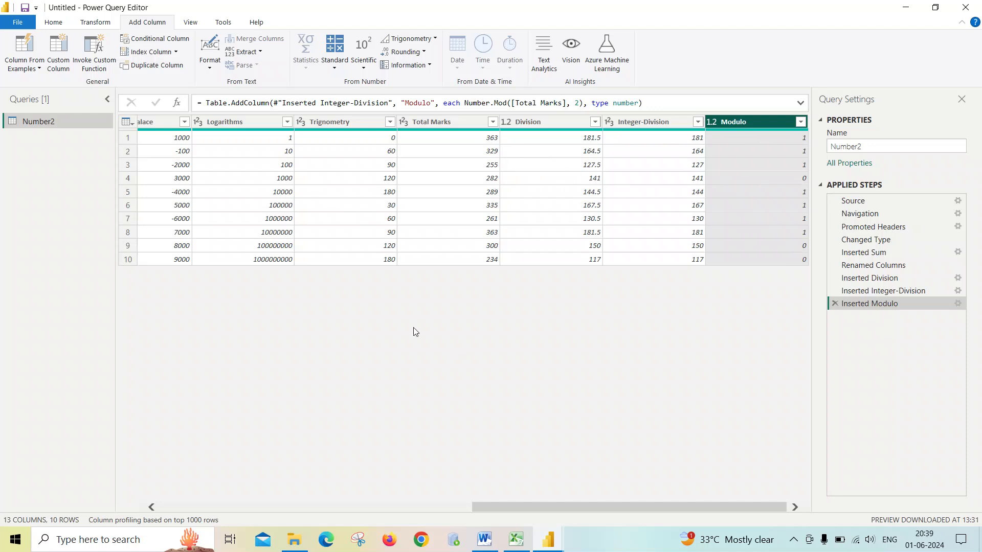
# - Add a Percentage column calculating 10 percent of each Total Marks value
pyautogui.click(448, 133)
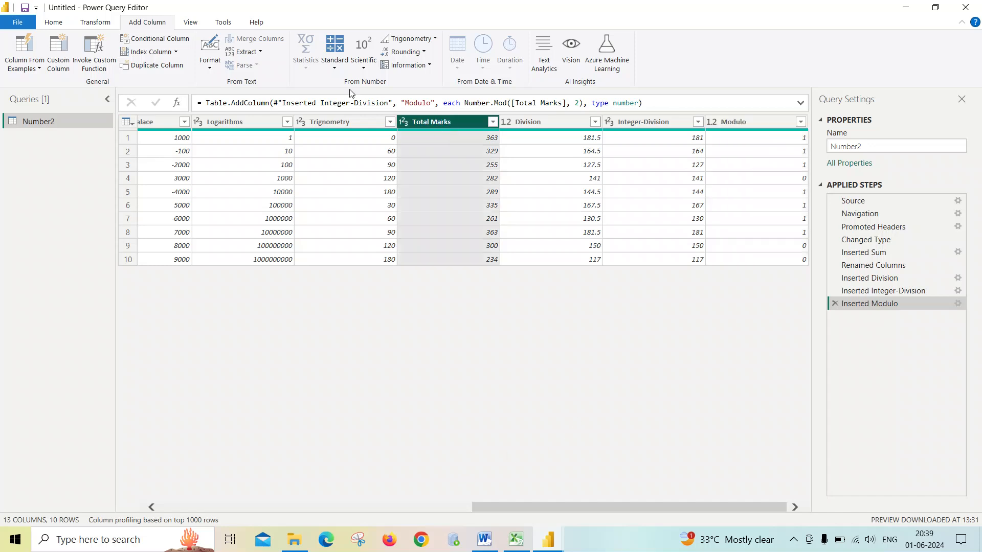
pyautogui.click(342, 73)
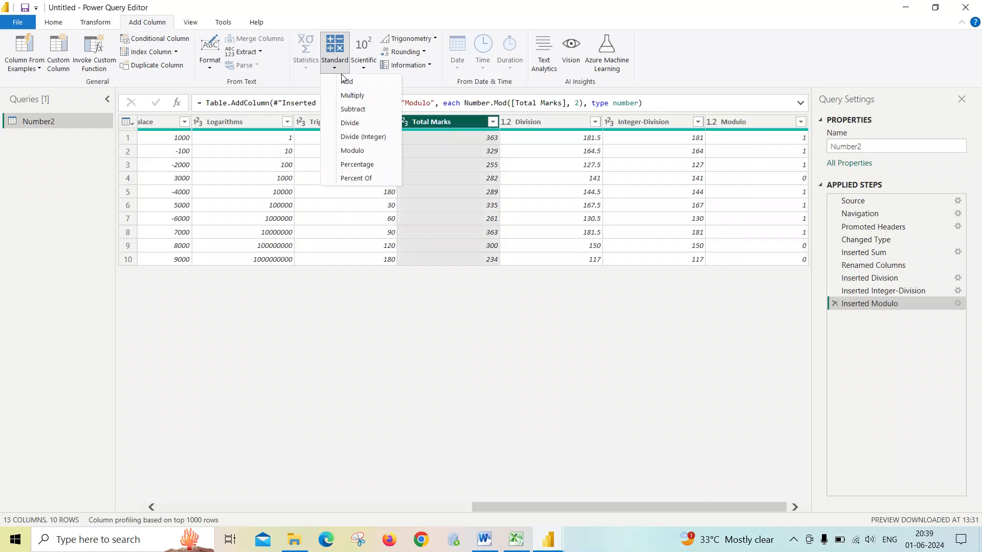
pyautogui.click(350, 165)
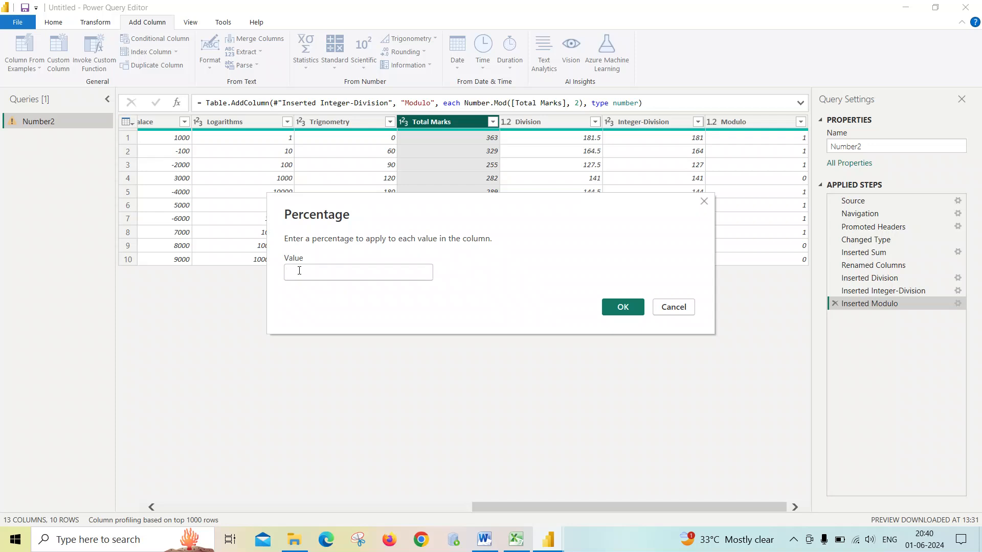
pyautogui.write('10')
pyautogui.click(624, 308)
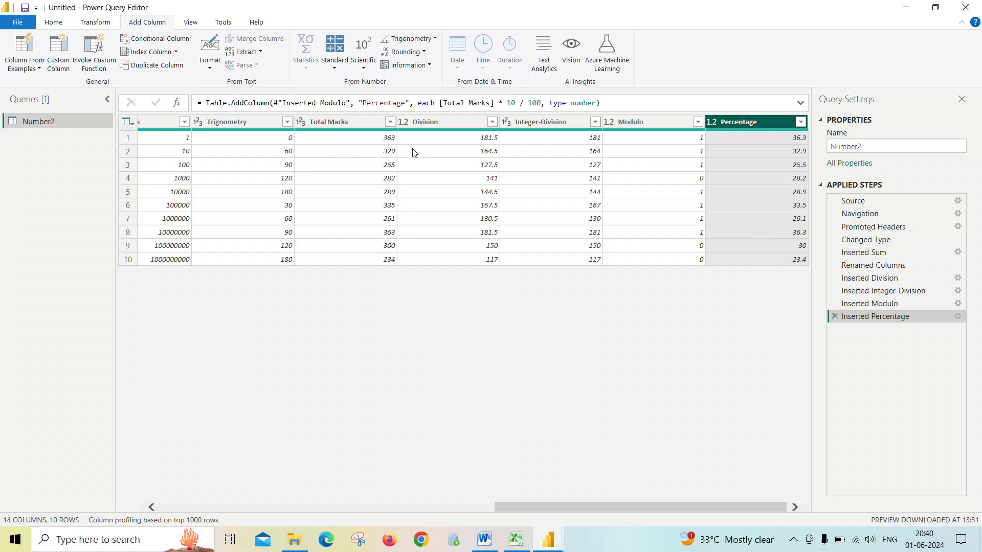
# - Add a Percent Of column expressing each Total Marks value as a percentage of 10
pyautogui.click(349, 122)
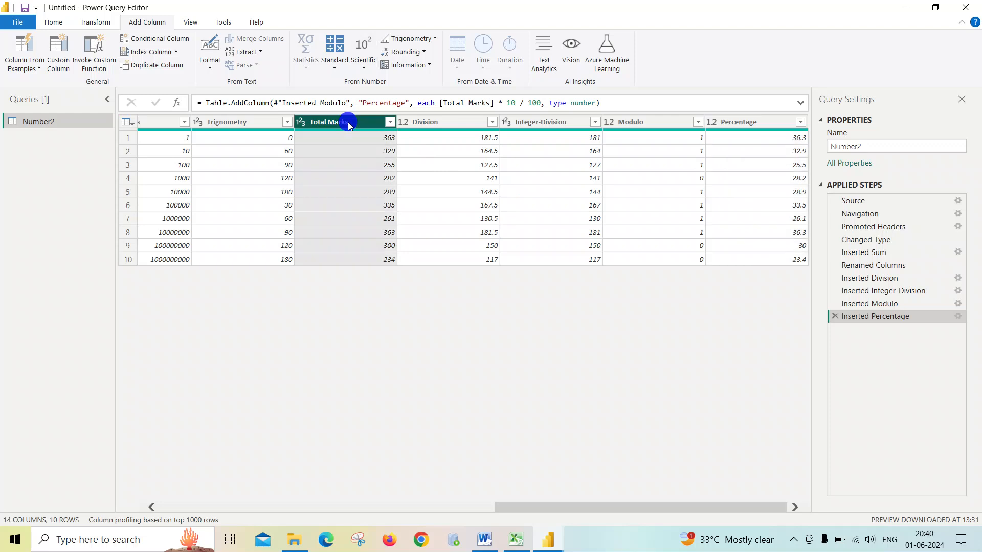
pyautogui.click(334, 68)
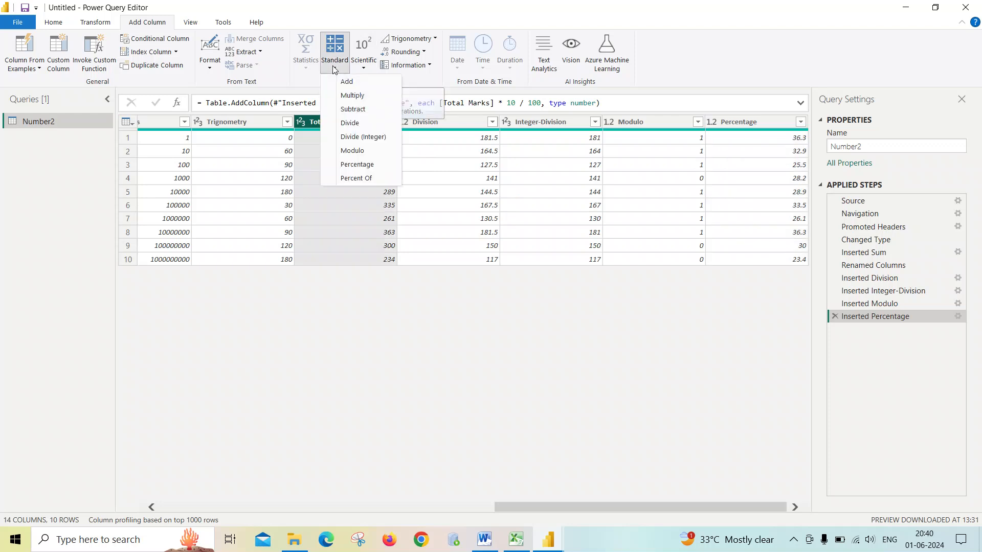
pyautogui.click(349, 178)
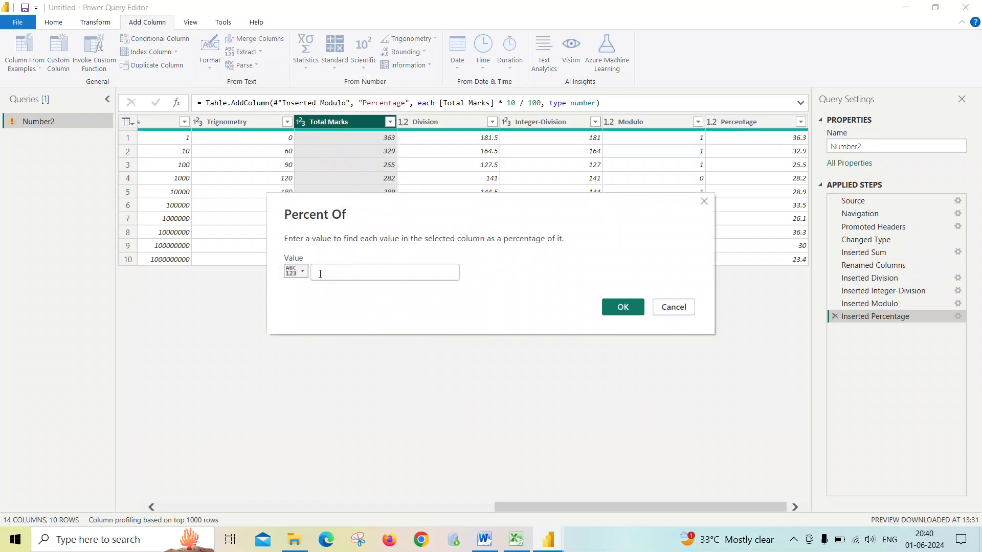
pyautogui.click(320, 275)
pyautogui.write('10')
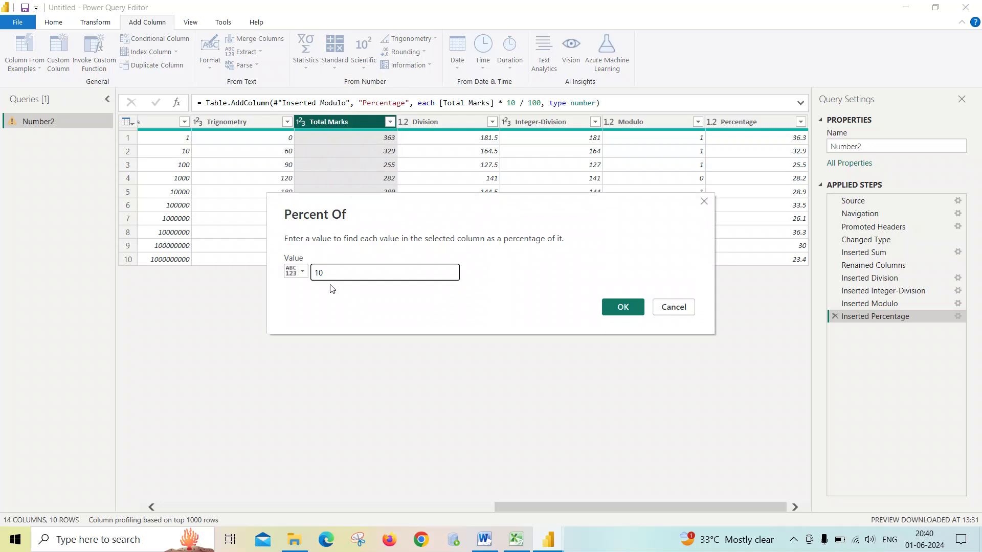
pyautogui.click(622, 308)
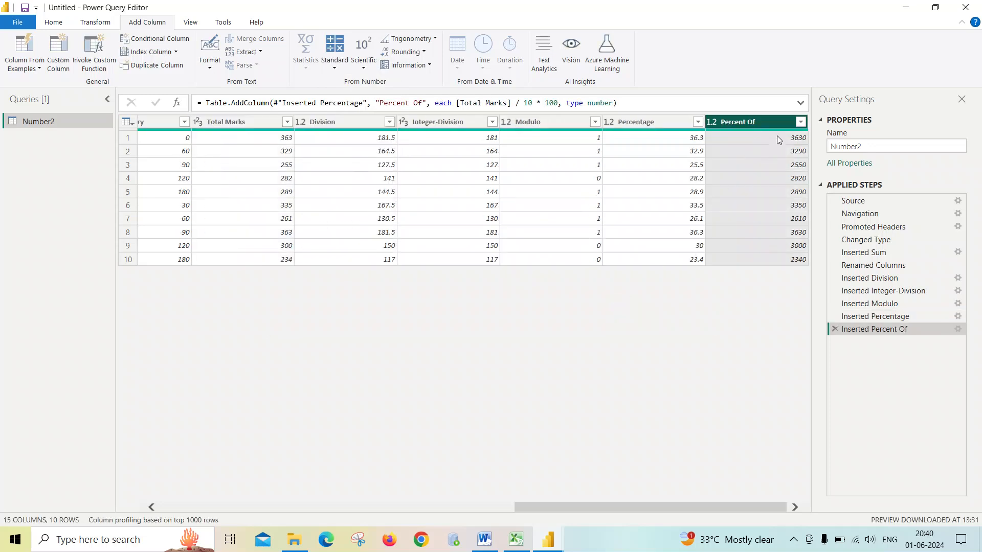
pyautogui.click(758, 121)
pyautogui.moveTo(716, 505); pyautogui.dragTo(767, 504)
pyautogui.click(383, 121)
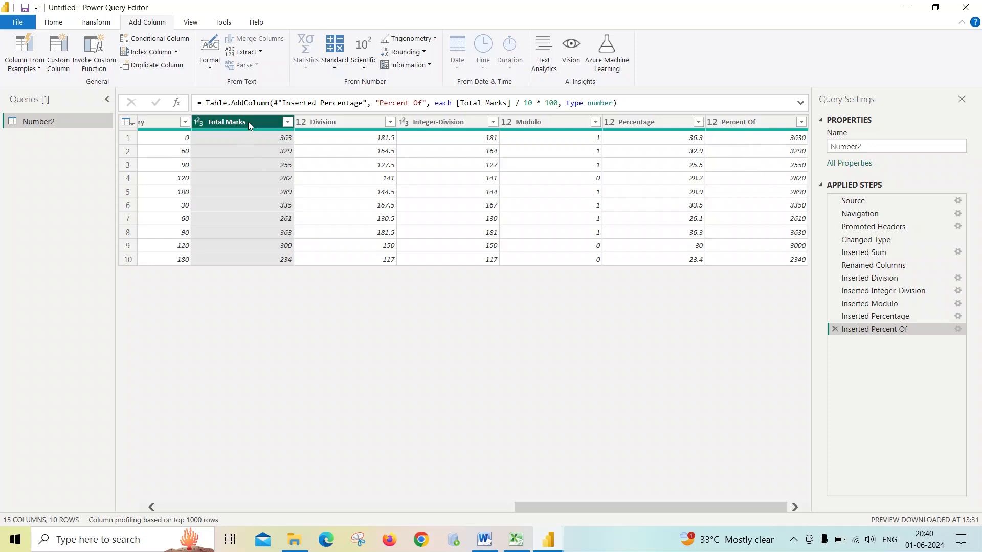
pyautogui.click(335, 69)
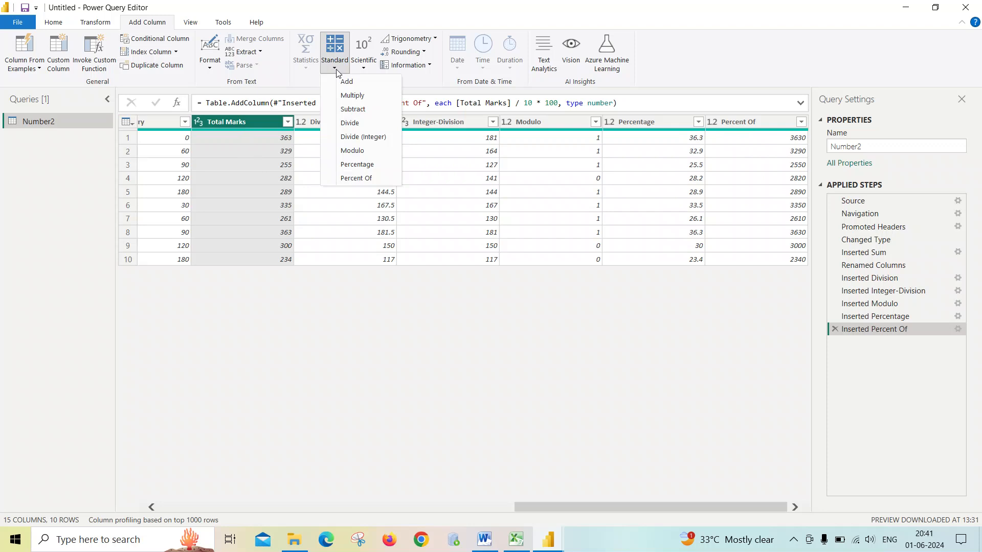
pyautogui.click(362, 343)
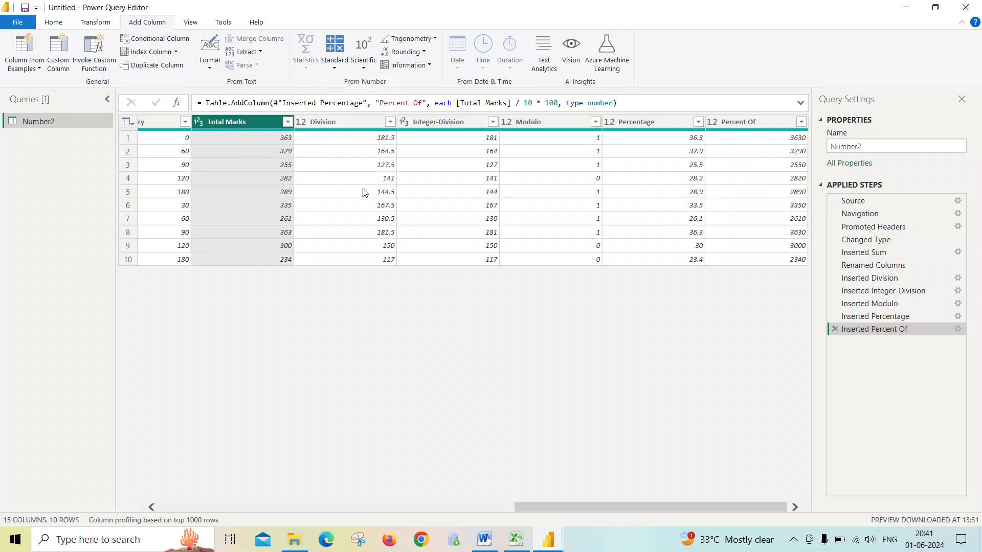
# - Add a Round Up column that rounds the Percentage values up
pyautogui.click(650, 126)
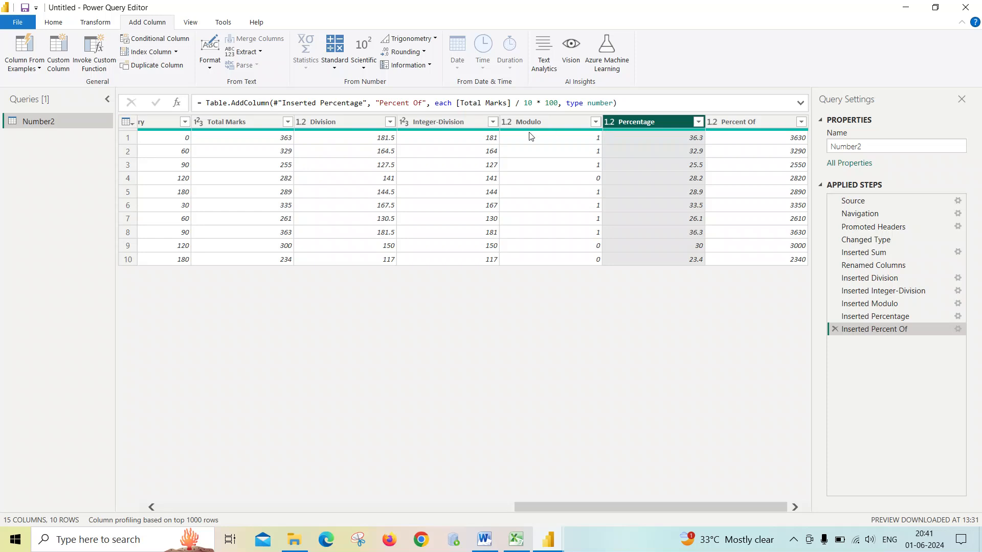
pyautogui.click(425, 53)
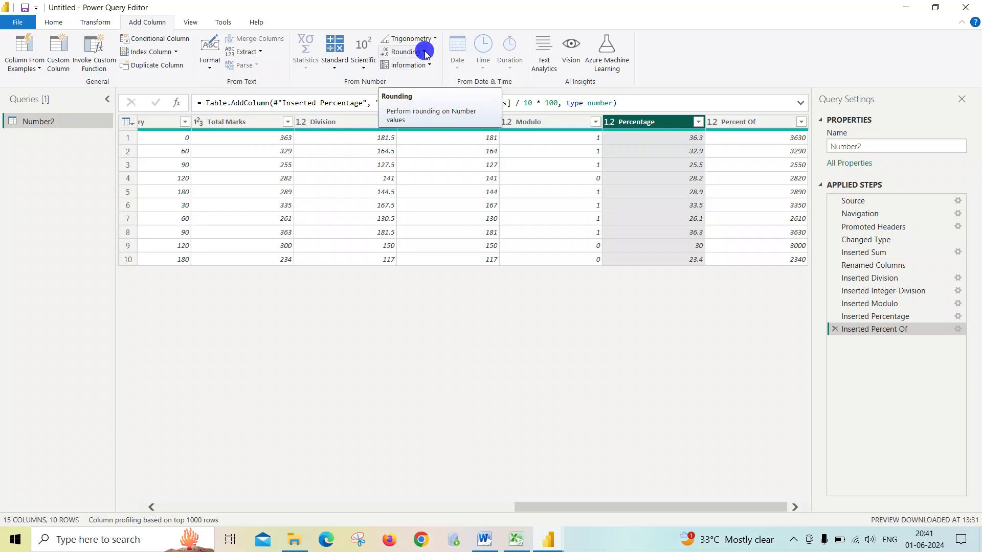
pyautogui.click(425, 52)
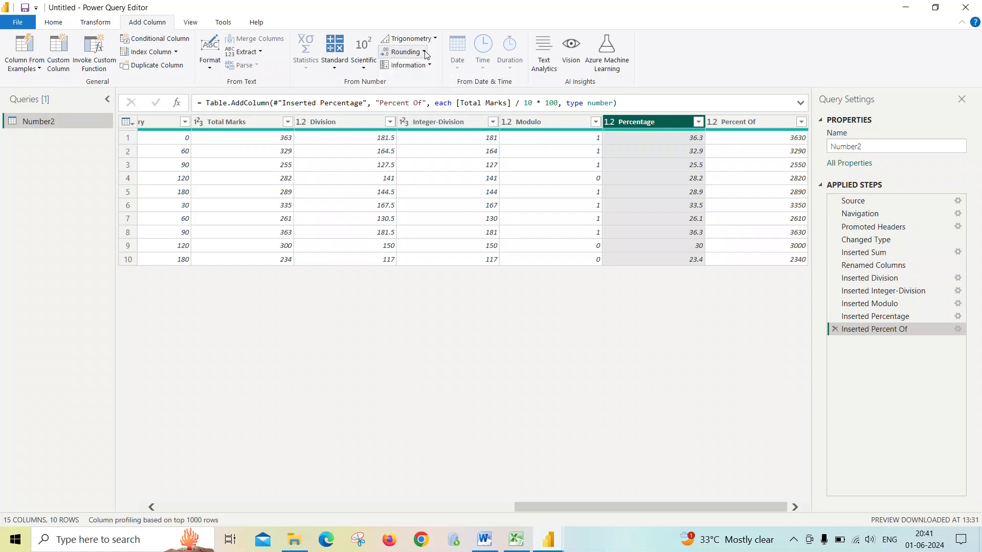
pyautogui.click(425, 52)
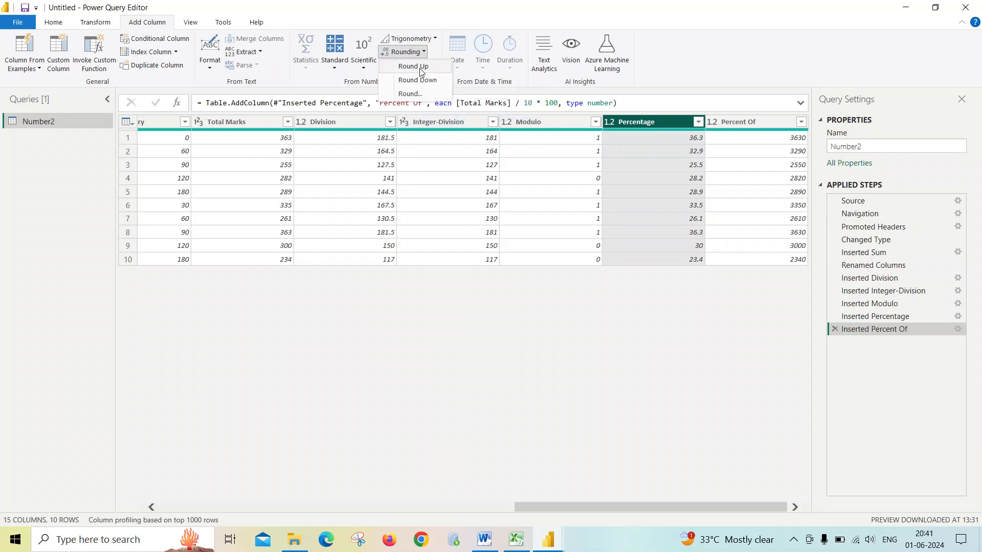
pyautogui.click(420, 71)
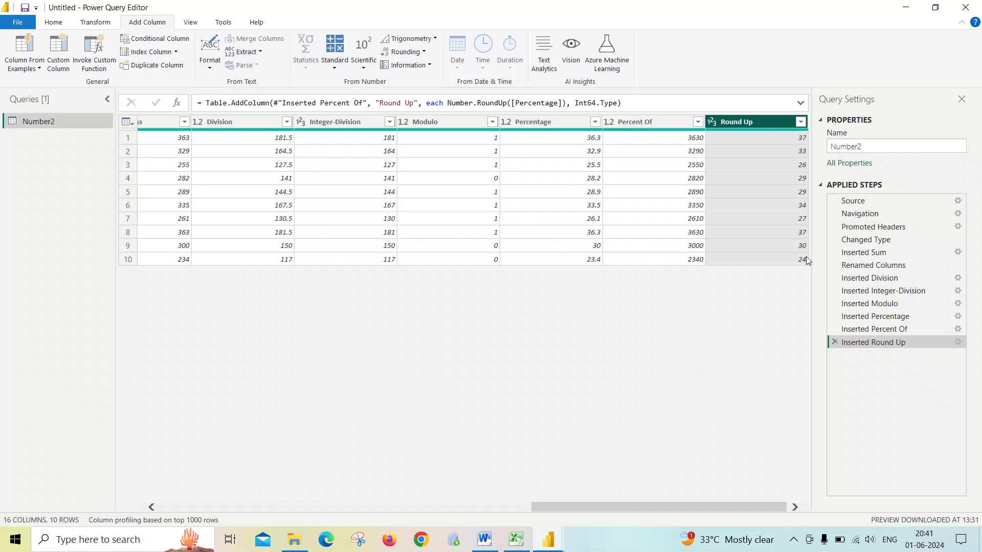
# - Add a Round Down column that rounds the Percentage values down
pyautogui.click(544, 123)
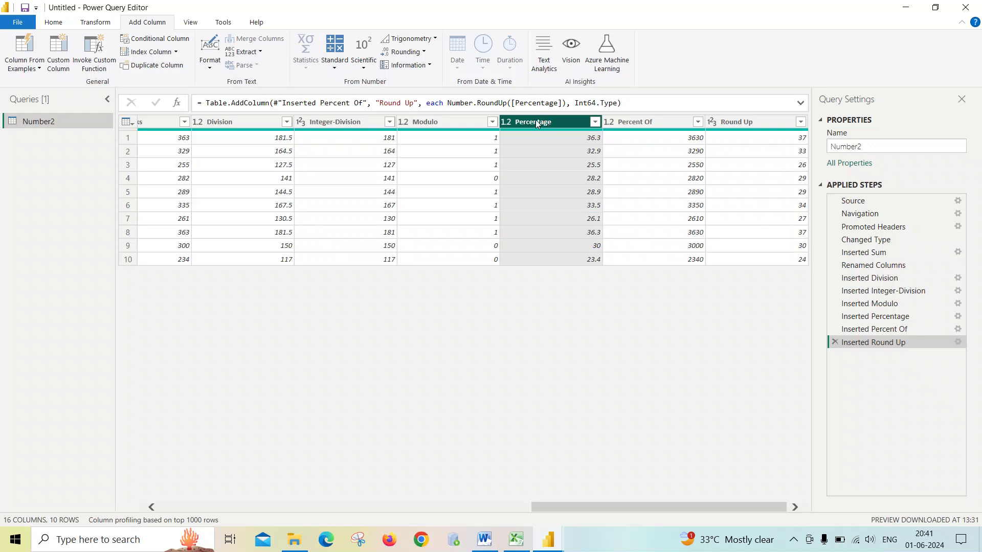
pyautogui.click(424, 53)
pyautogui.click(423, 80)
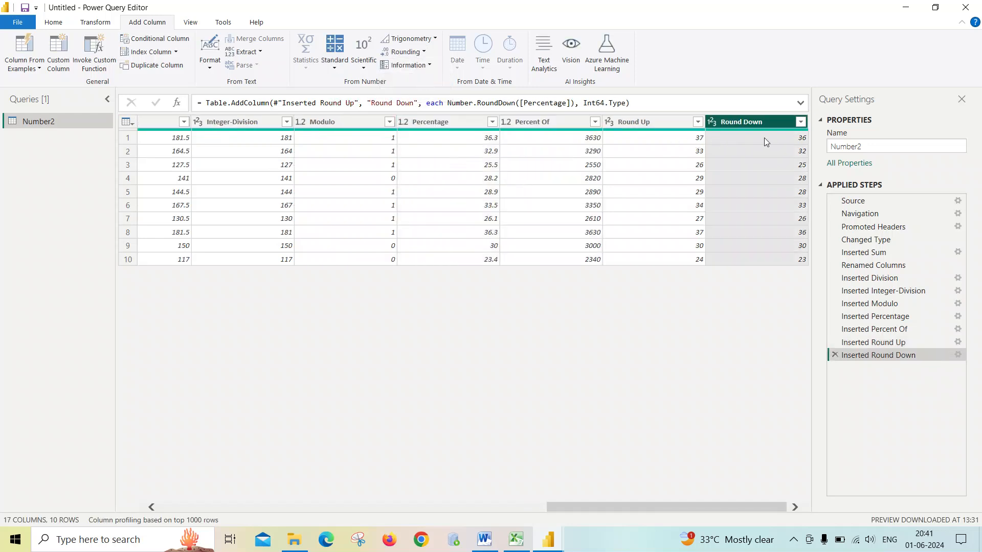
# - Add a Round column rounding the Percentage values to 0 decimal places
pyautogui.click(668, 122)
pyautogui.keyDown('ctrl'); pyautogui.click(736, 121); pyautogui.keyUp('ctrl')
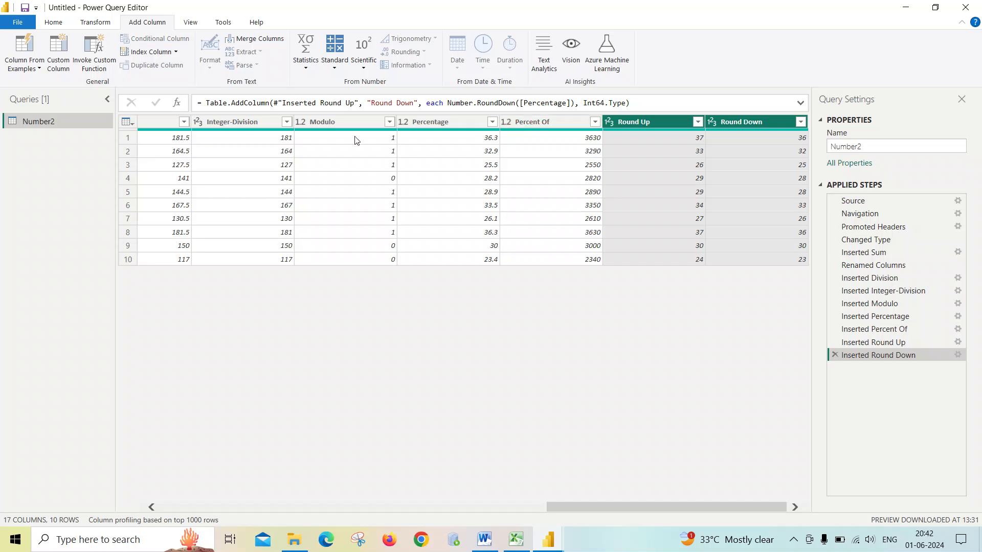
pyautogui.click(454, 121)
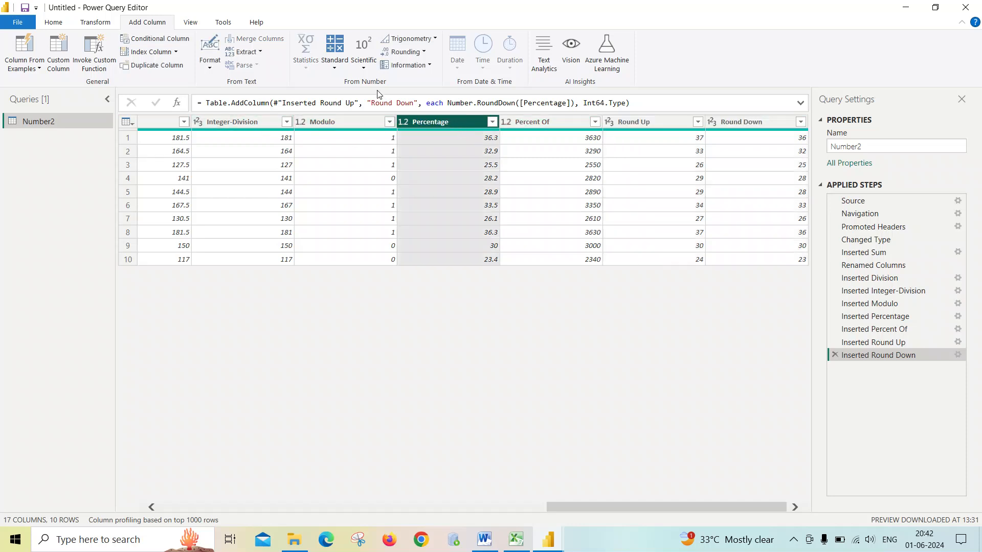
pyautogui.click(422, 53)
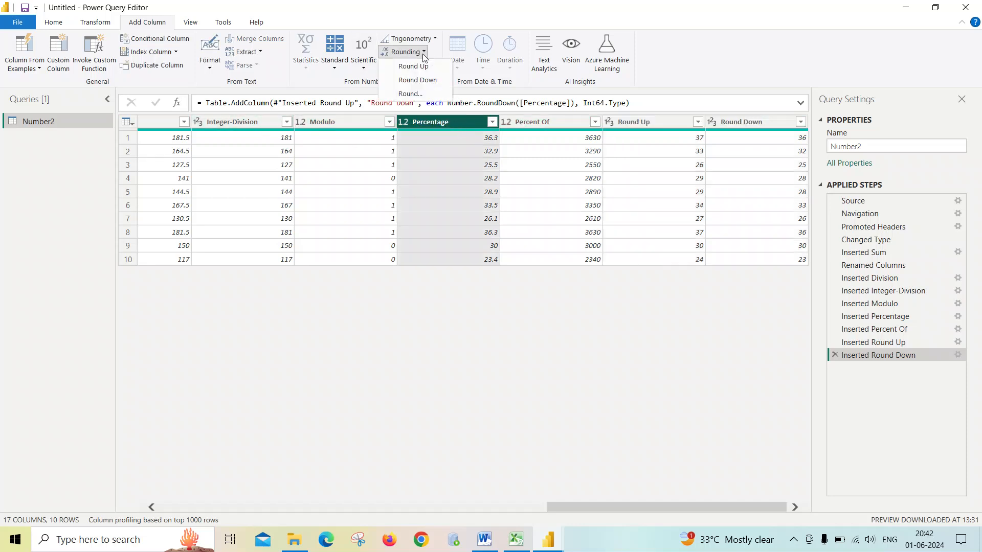
pyautogui.click(417, 96)
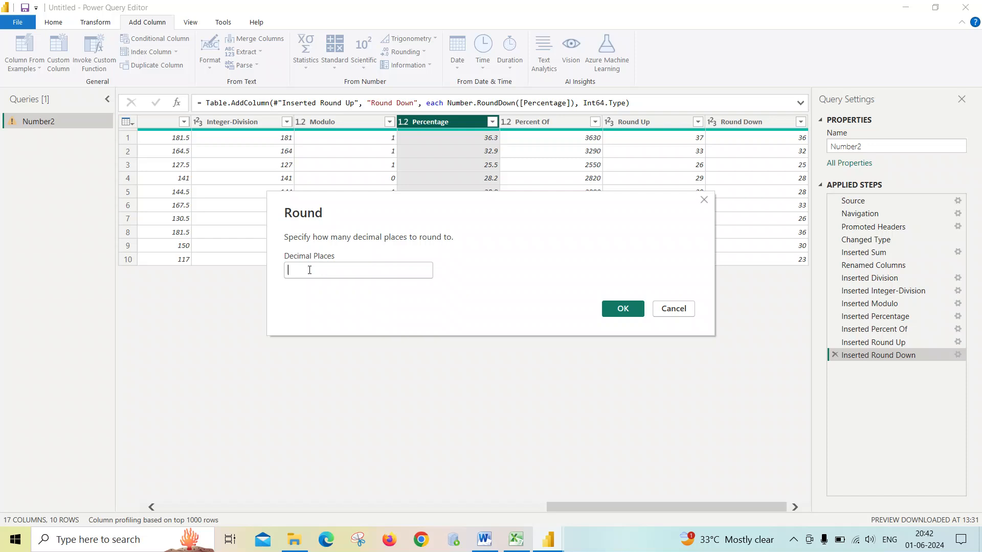
pyautogui.write('0')
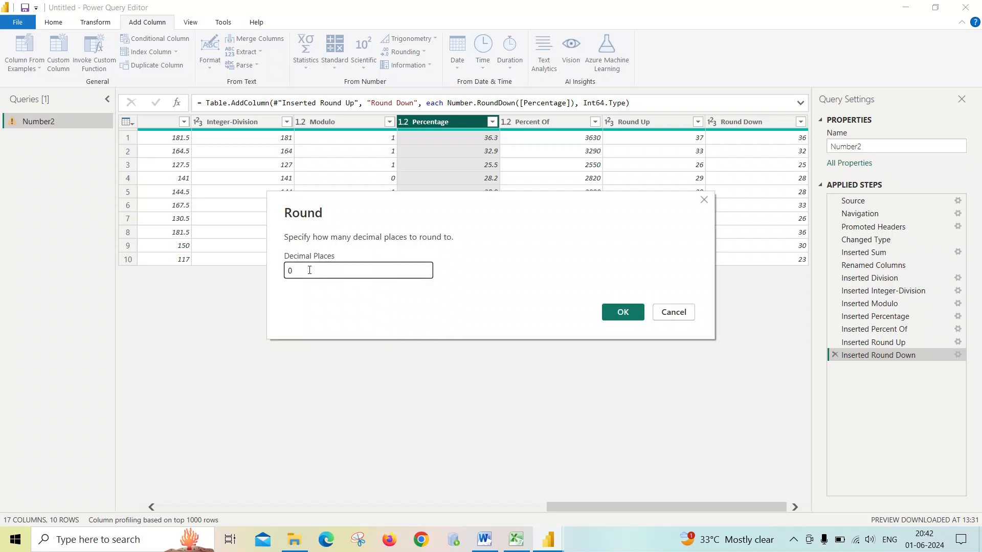
pyautogui.click(624, 313)
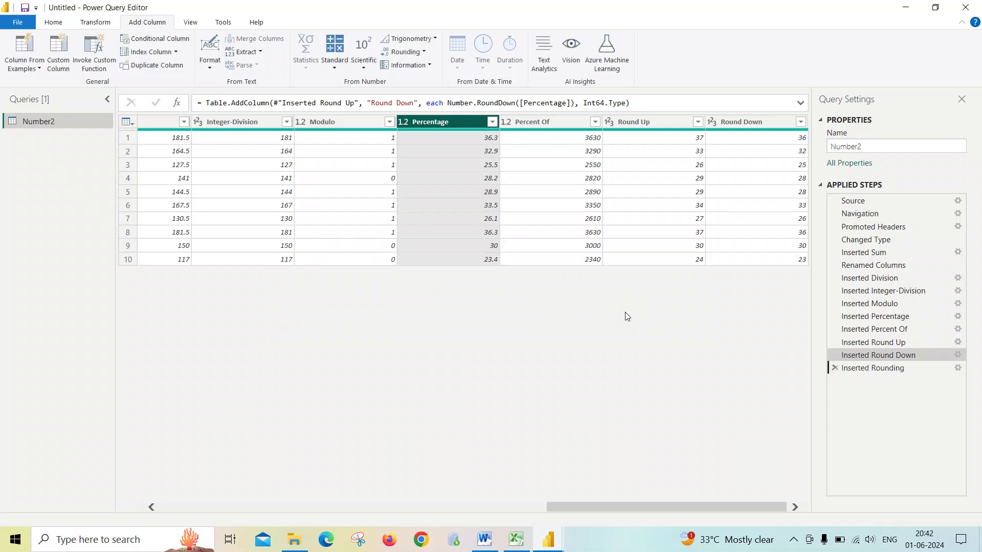
pyautogui.moveTo(697, 503); pyautogui.dragTo(778, 504)
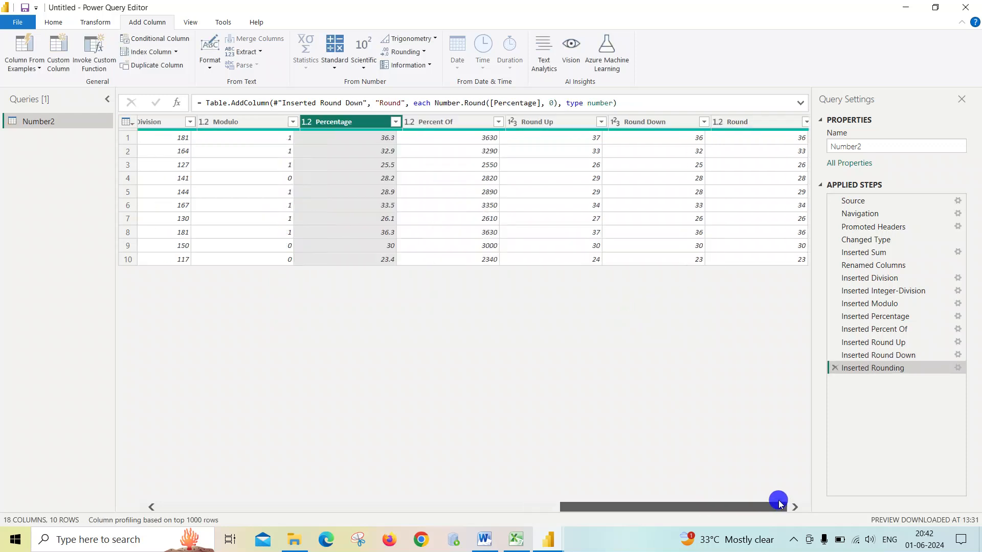
pyautogui.click(775, 121)
pyautogui.click(303, 123)
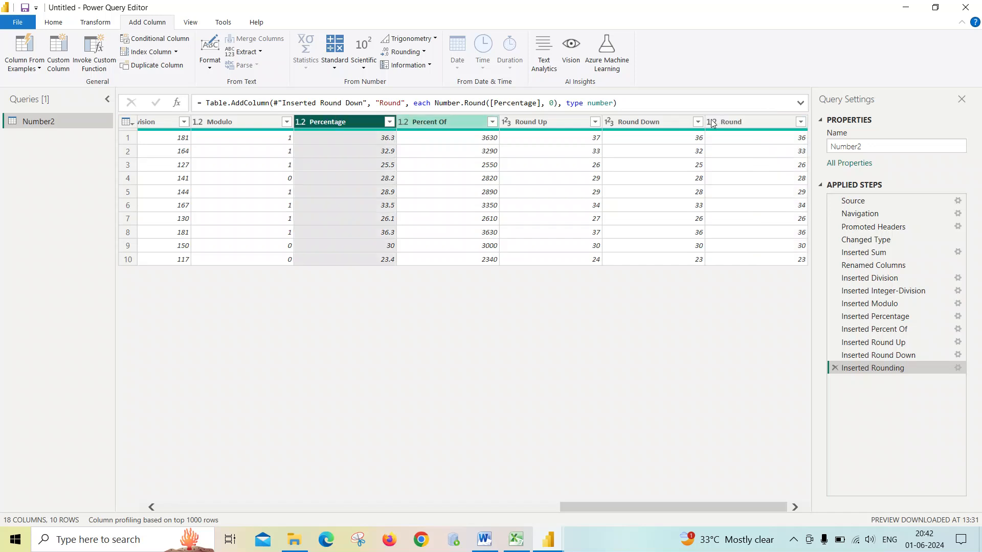
pyautogui.click(736, 120)
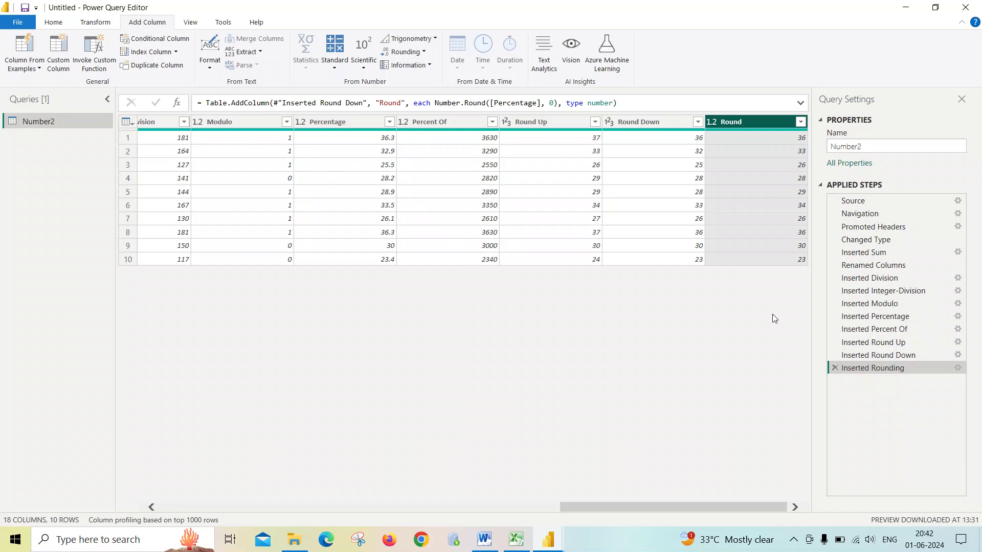
pyautogui.click(235, 123)
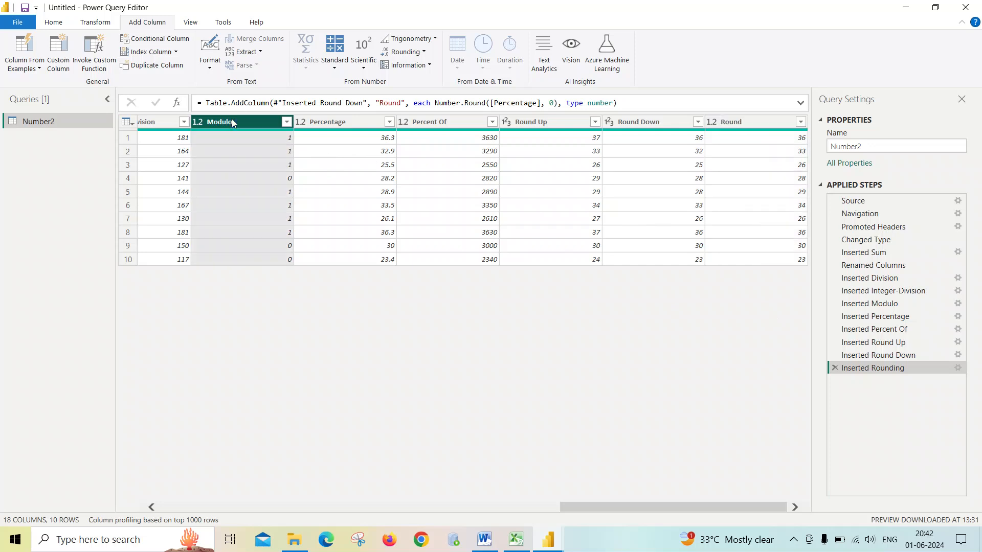
# - Remove the Modulo, Percentage, Percent Of, Round Up, Round Down and Round columns from the table
pyautogui.keyDown('ctrl'); pyautogui.click(317, 121); pyautogui.keyUp('ctrl')
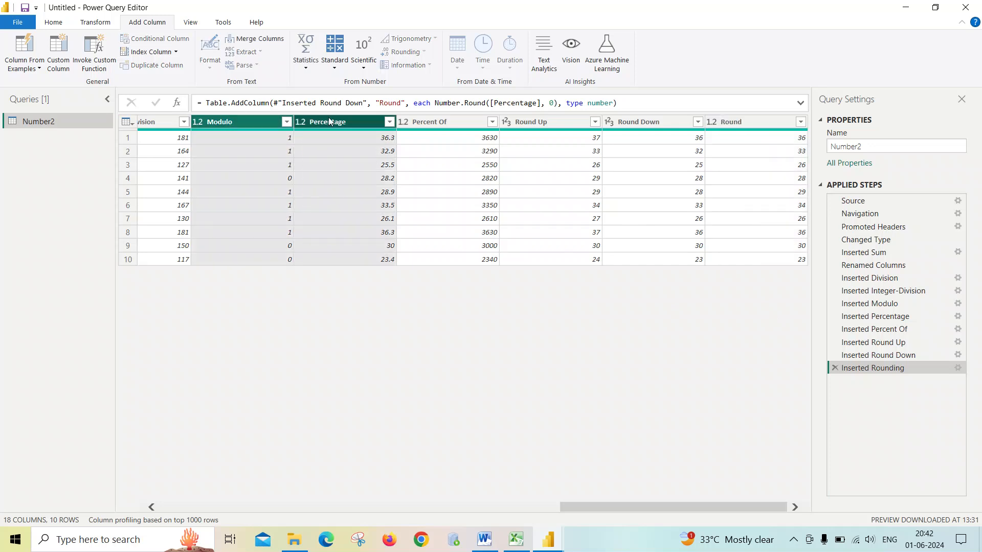
pyautogui.keyDown('ctrl'); pyautogui.click(442, 122); pyautogui.keyUp('ctrl')
pyautogui.keyDown('ctrl'); pyautogui.click(554, 121); pyautogui.keyUp('ctrl')
pyautogui.keyDown('ctrl'); pyautogui.click(675, 121); pyautogui.keyUp('ctrl')
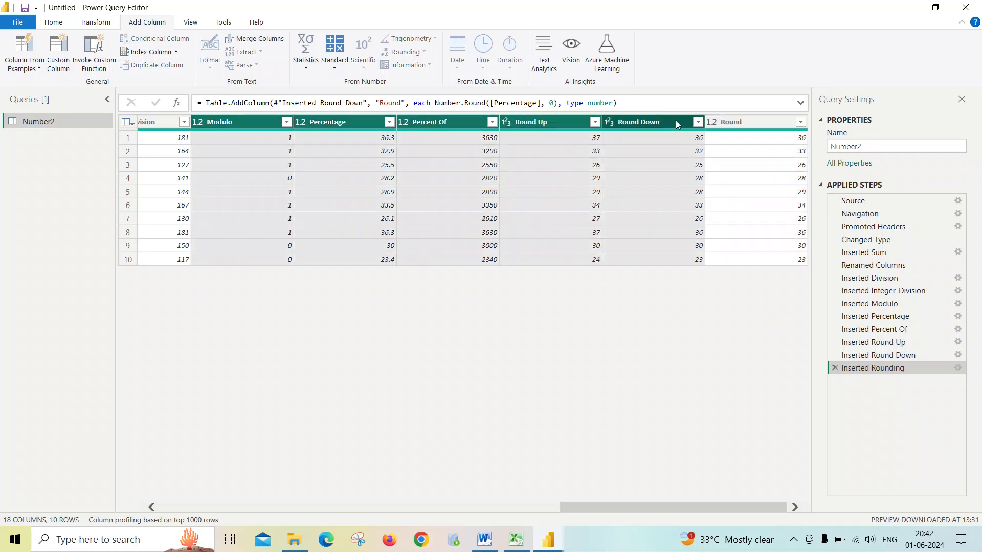
pyautogui.keyDown('ctrl'); pyautogui.click(738, 123); pyautogui.keyUp('ctrl')
pyautogui.rightClick(738, 124)
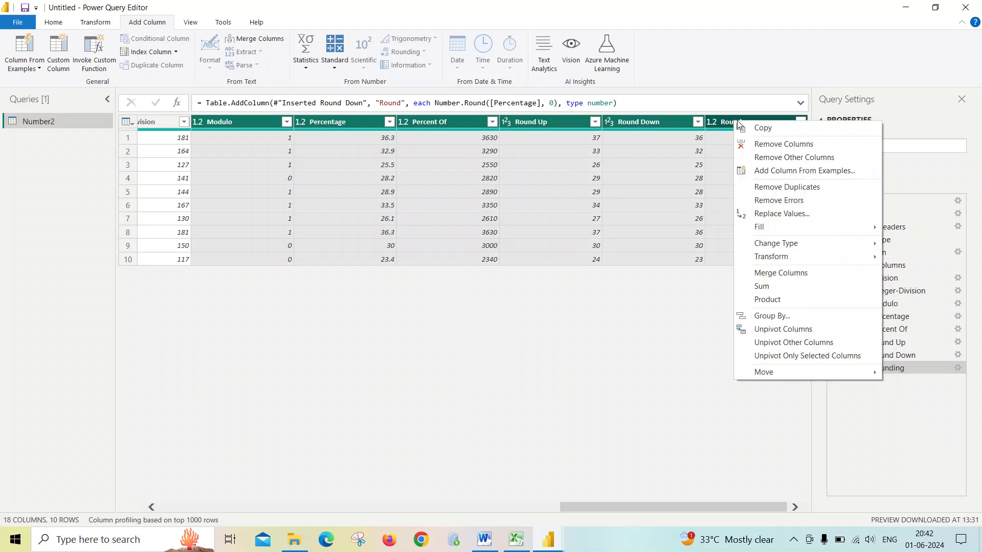
pyautogui.click(767, 146)
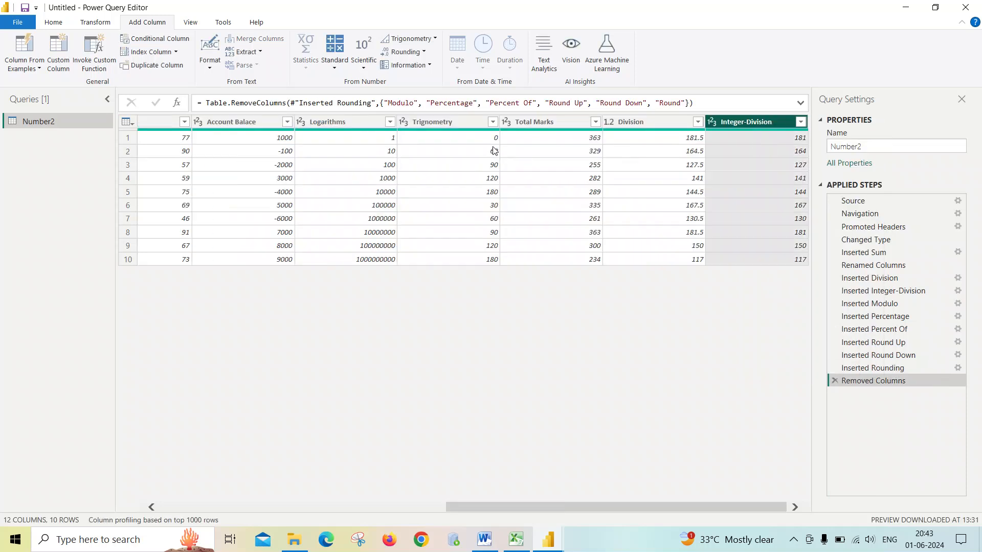
# - Add an Is Even column that tests whether each Total Marks value is even
pyautogui.click(649, 124)
pyautogui.click(577, 128)
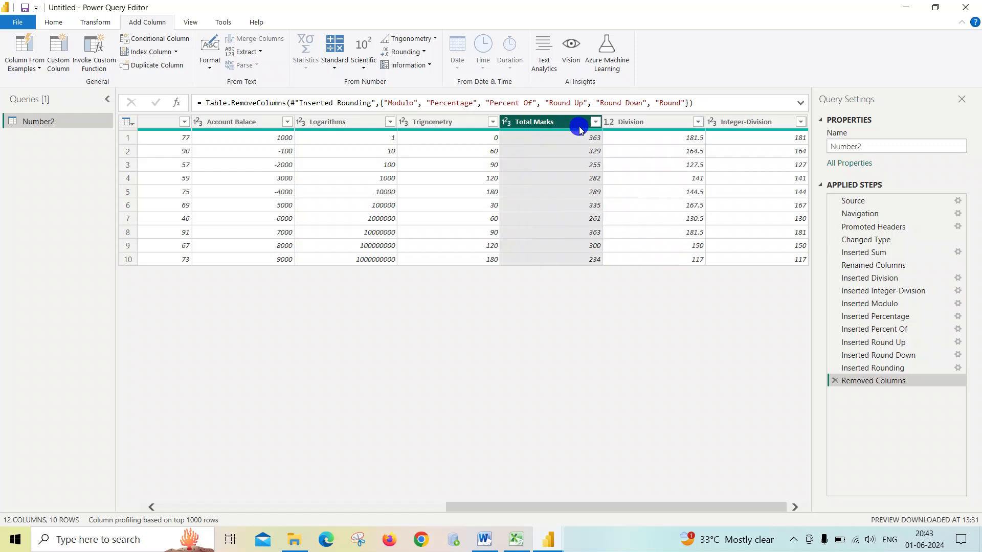
pyautogui.click(623, 123)
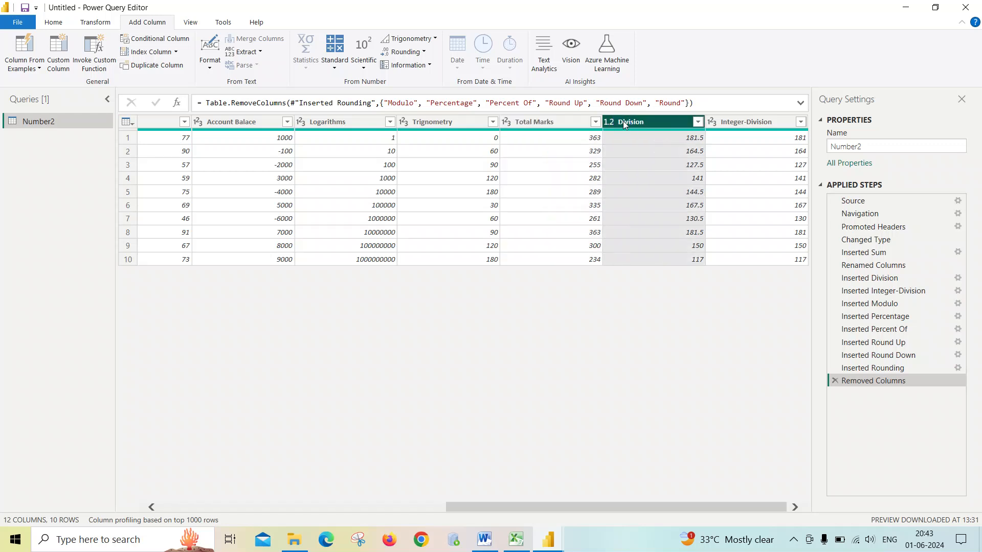
pyautogui.click(712, 121)
pyautogui.click(664, 118)
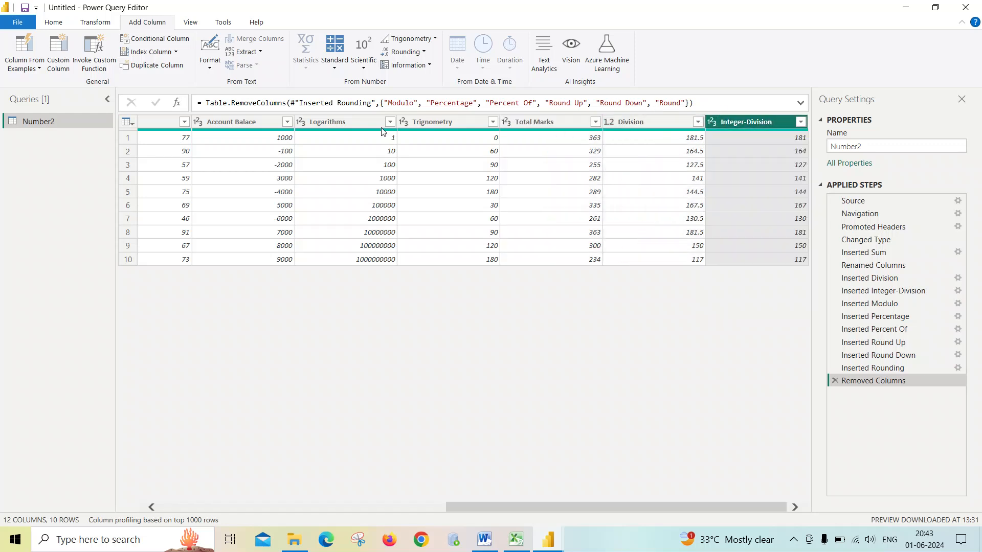
pyautogui.click(431, 65)
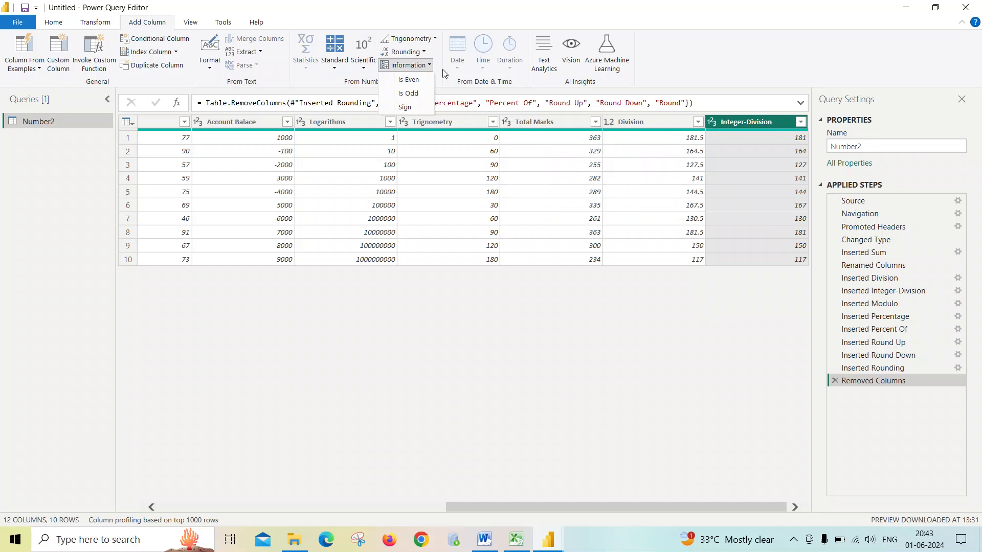
pyautogui.click(557, 121)
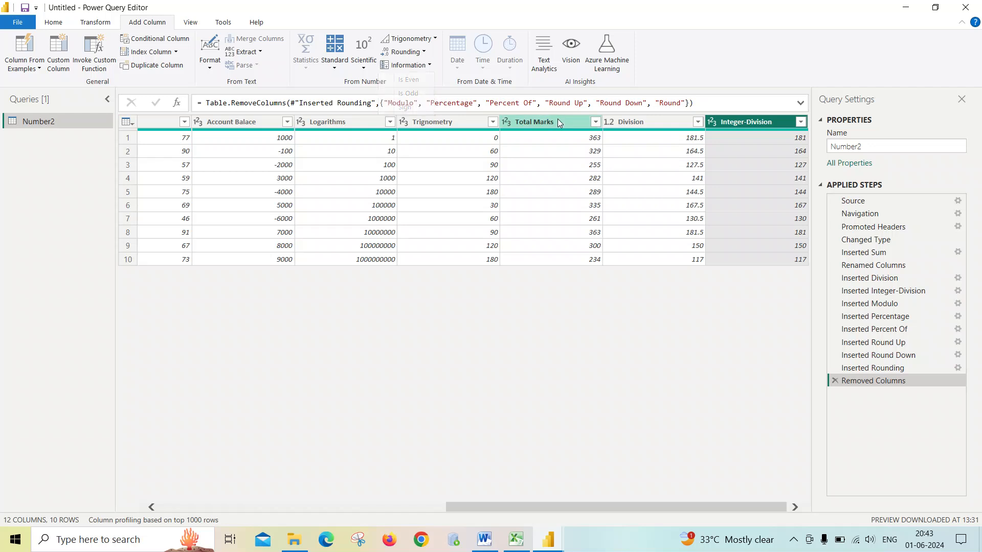
pyautogui.click(557, 119)
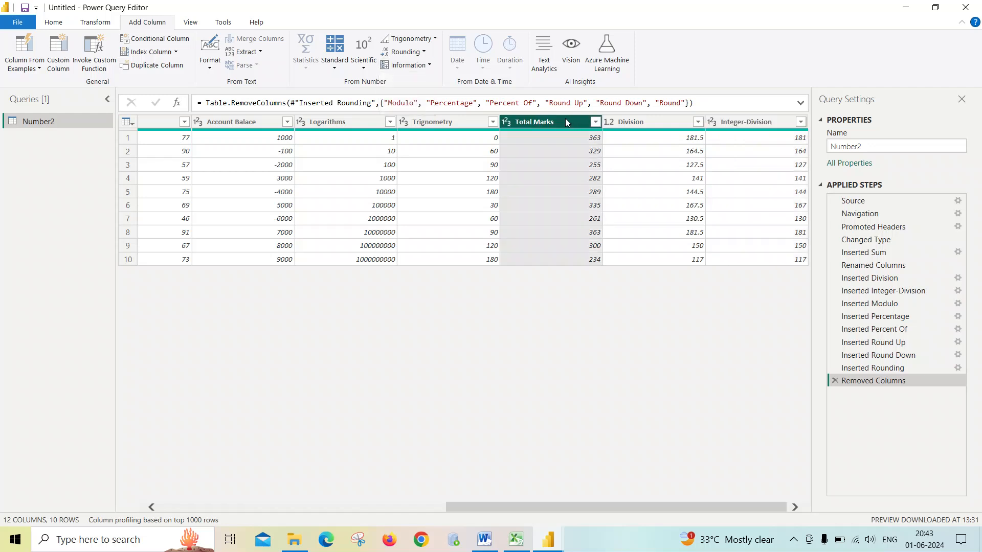
pyautogui.click(428, 65)
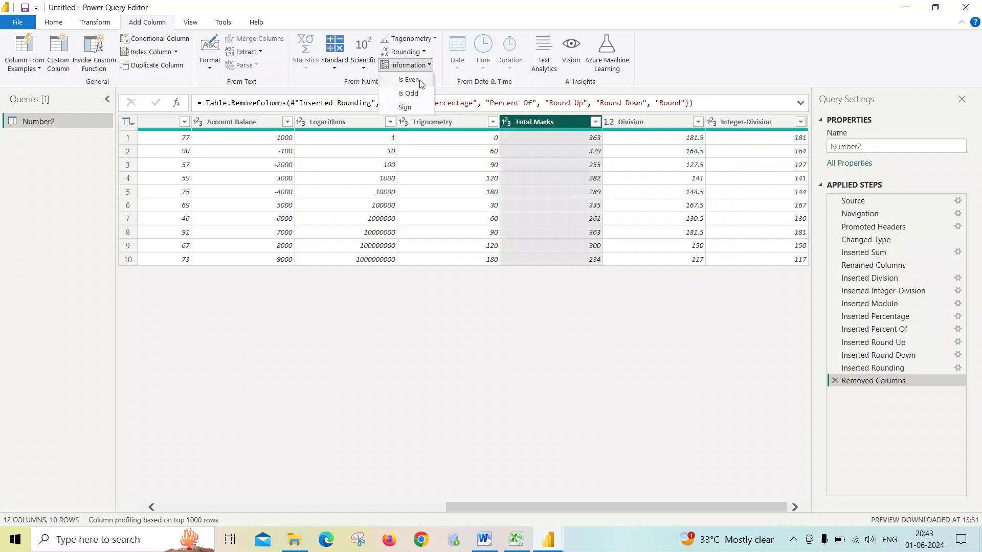
pyautogui.click(419, 81)
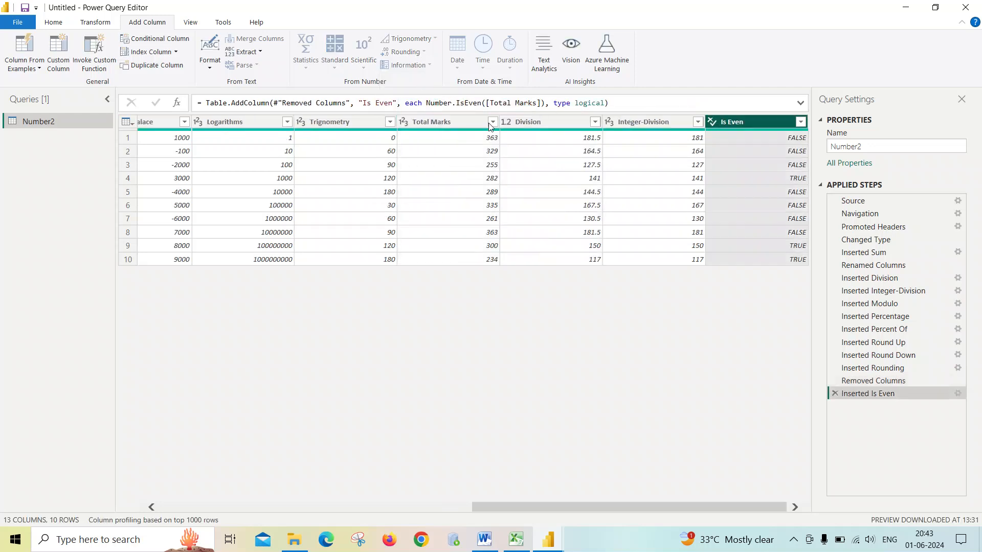
# - Add an Is Odd column that tests whether each Total Marks value is odd
pyautogui.click(463, 121)
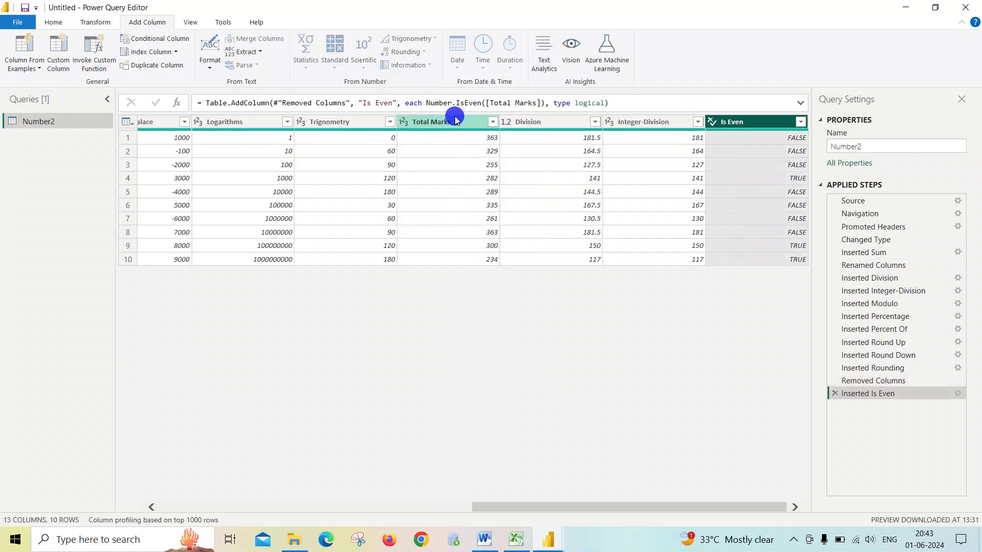
pyautogui.keyDown('ctrl'); pyautogui.click(730, 122); pyautogui.keyUp('ctrl')
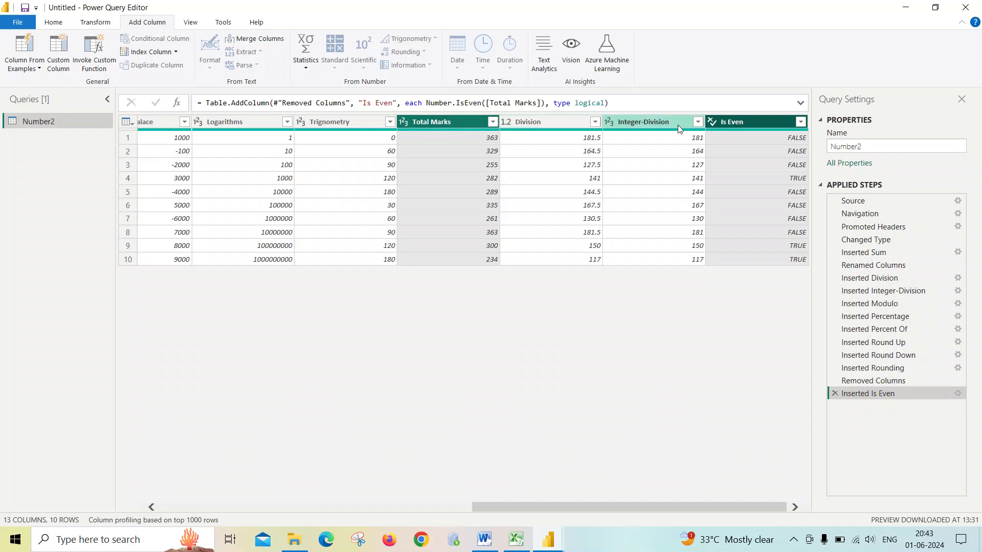
pyautogui.click(735, 122)
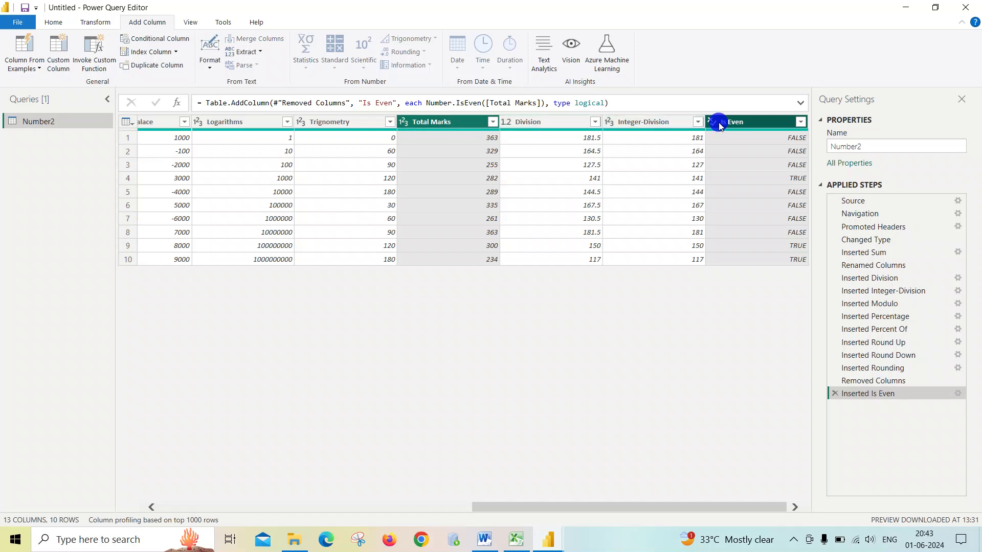
pyautogui.click(477, 121)
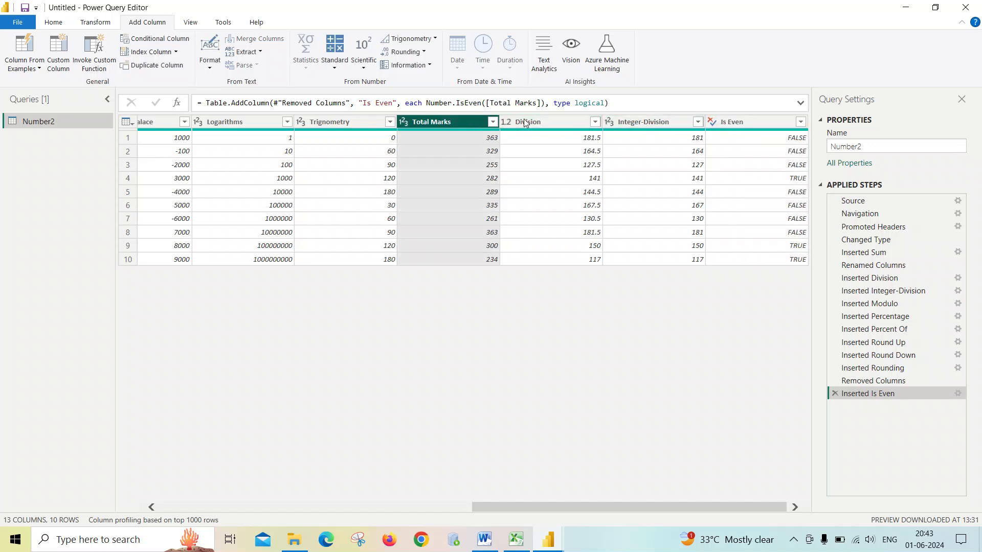
pyautogui.click(430, 66)
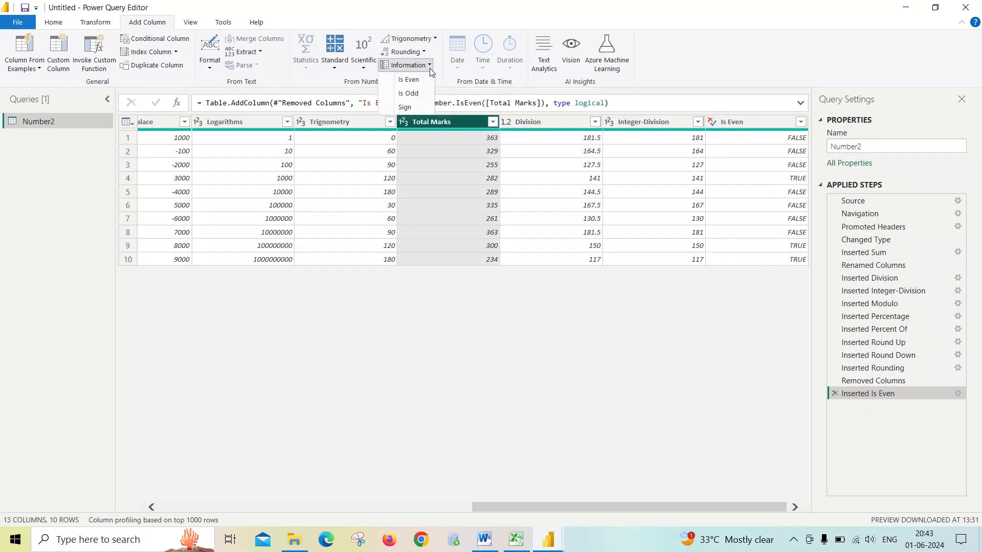
pyautogui.click(412, 94)
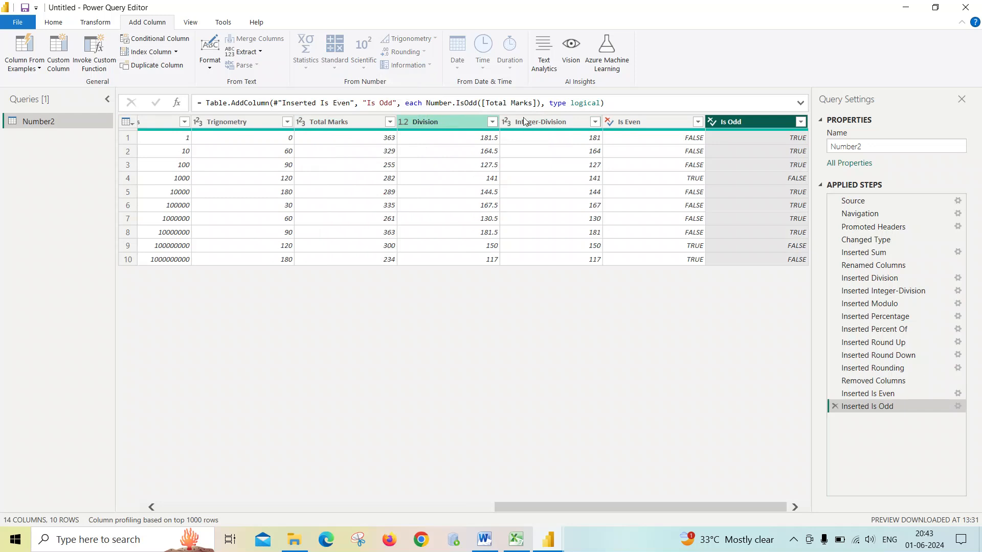
pyautogui.click(350, 123)
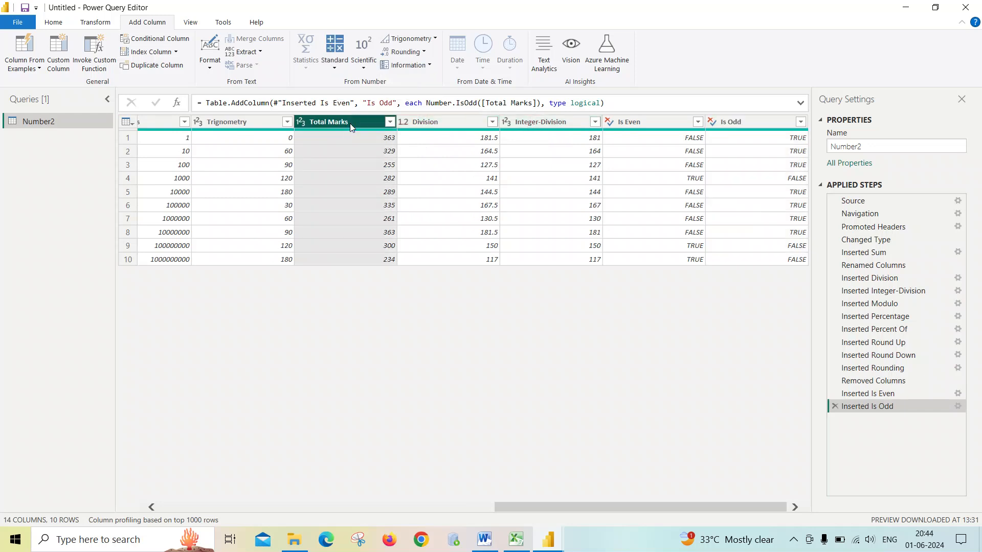
pyautogui.click(739, 121)
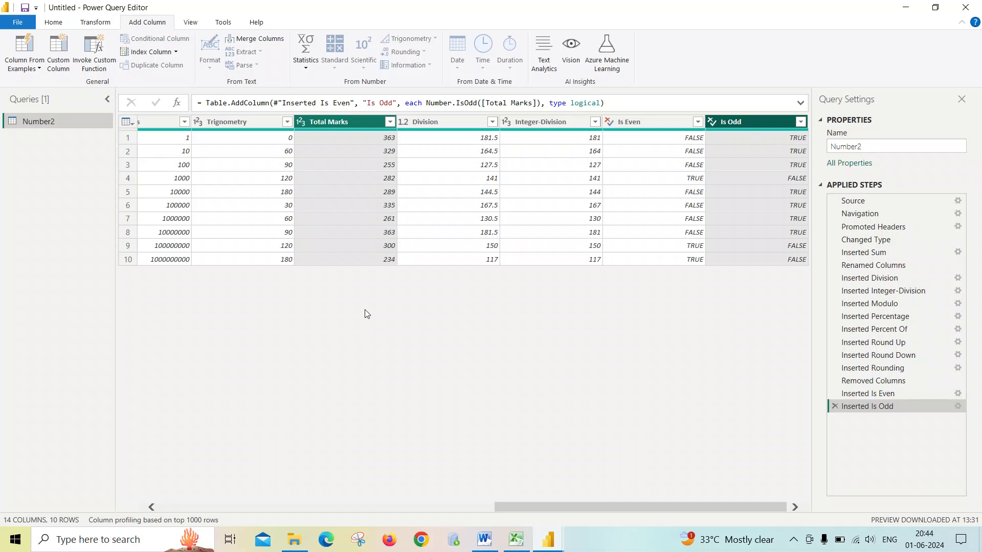
pyautogui.click(364, 121)
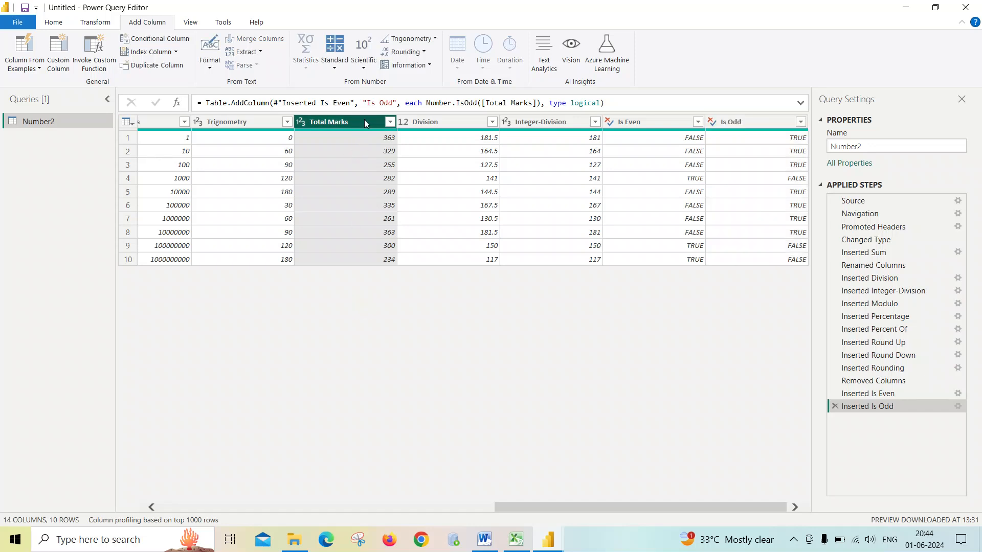
pyautogui.click(365, 66)
pyautogui.click(423, 53)
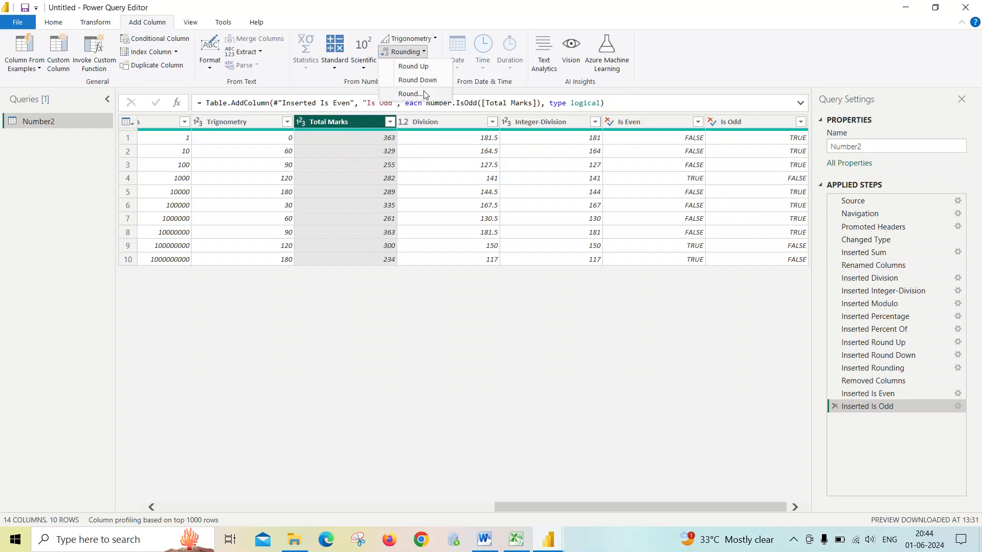
pyautogui.click(424, 52)
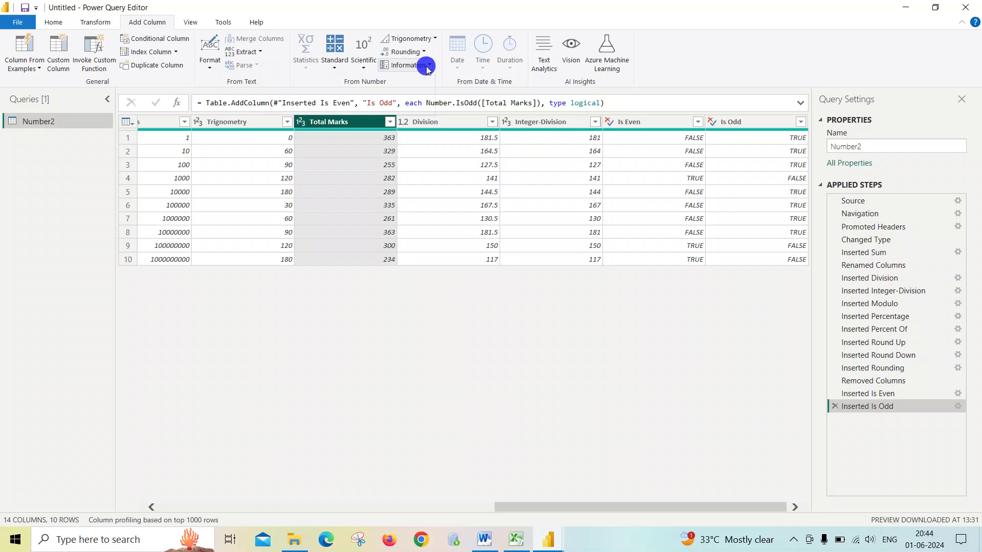
pyautogui.click(427, 67)
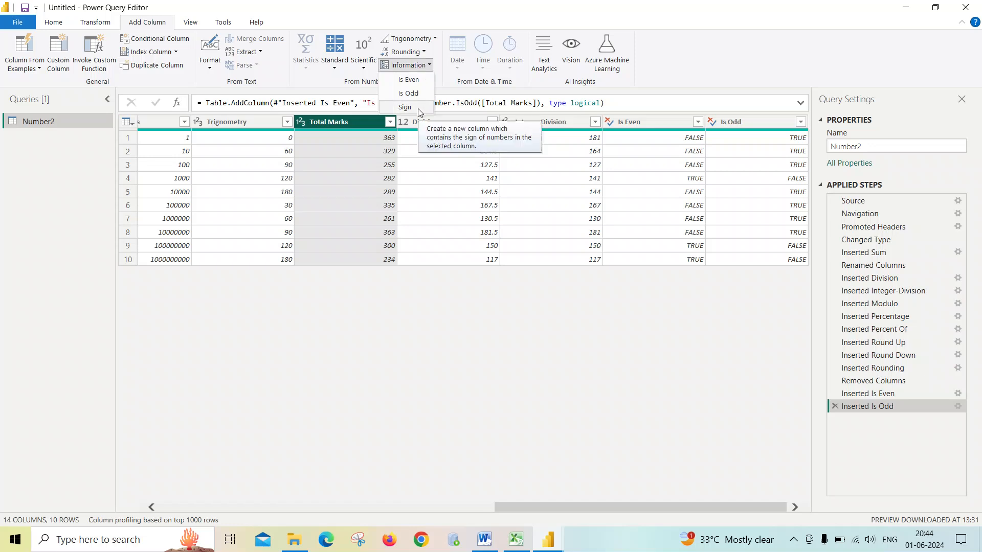
pyautogui.click(392, 288)
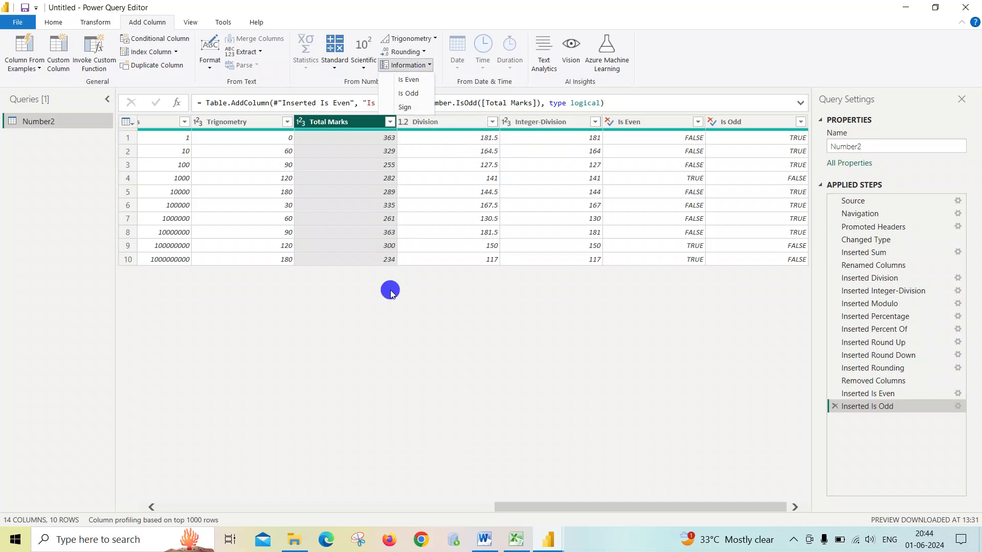
pyautogui.click(452, 179)
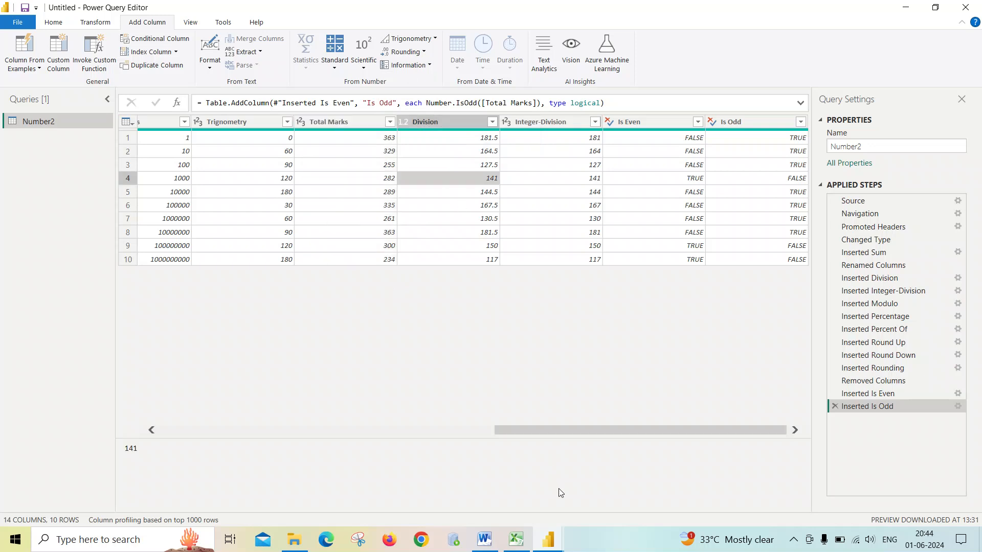
# - Add a Sign column giving the sign of each Account Balace value
pyautogui.moveTo(575, 427); pyautogui.dragTo(229, 407)
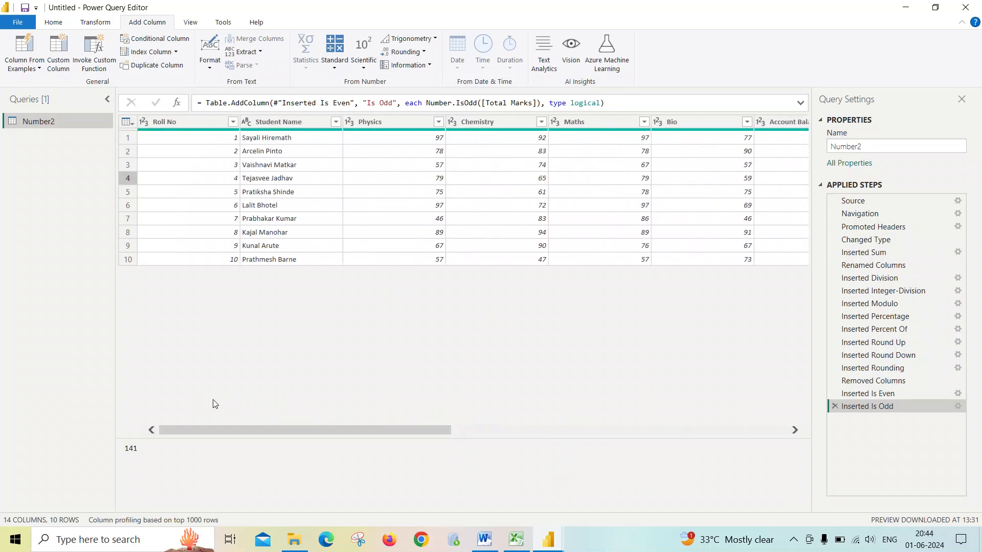
pyautogui.click(801, 430)
pyautogui.click(800, 430)
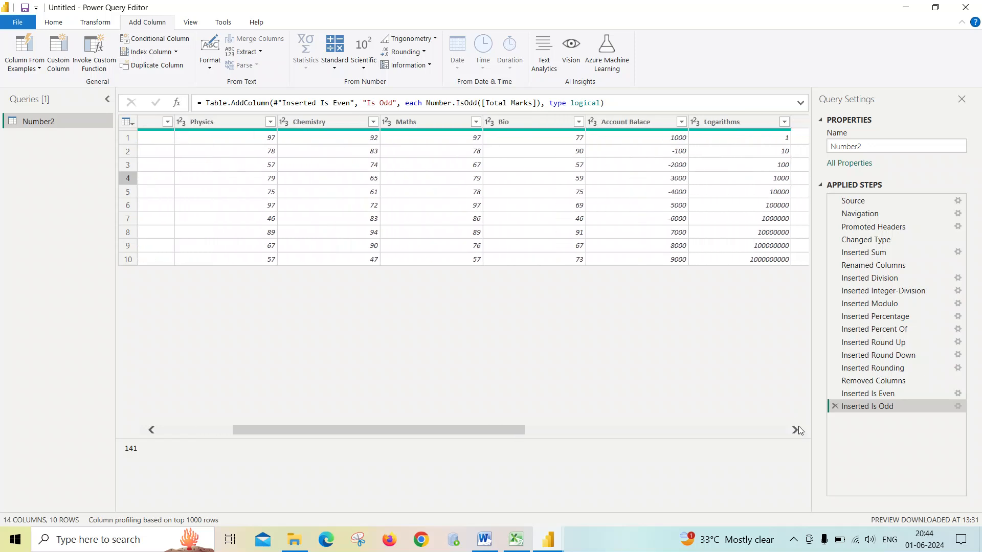
pyautogui.click(642, 121)
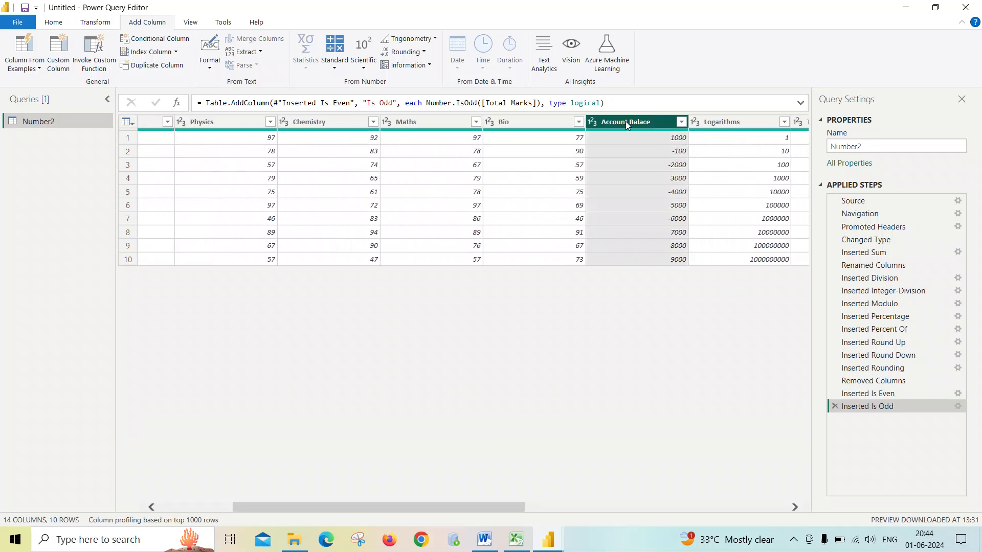
pyautogui.click(429, 66)
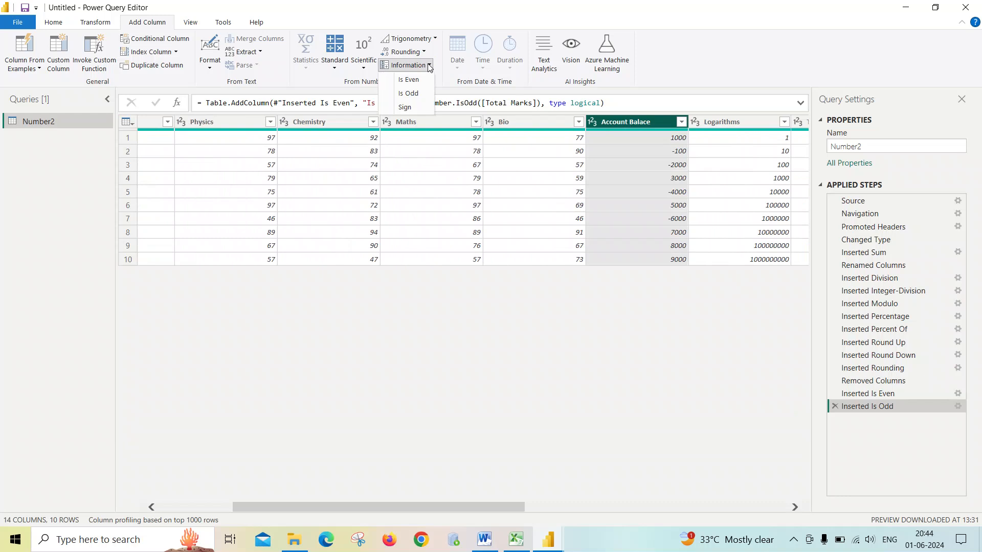
pyautogui.click(418, 109)
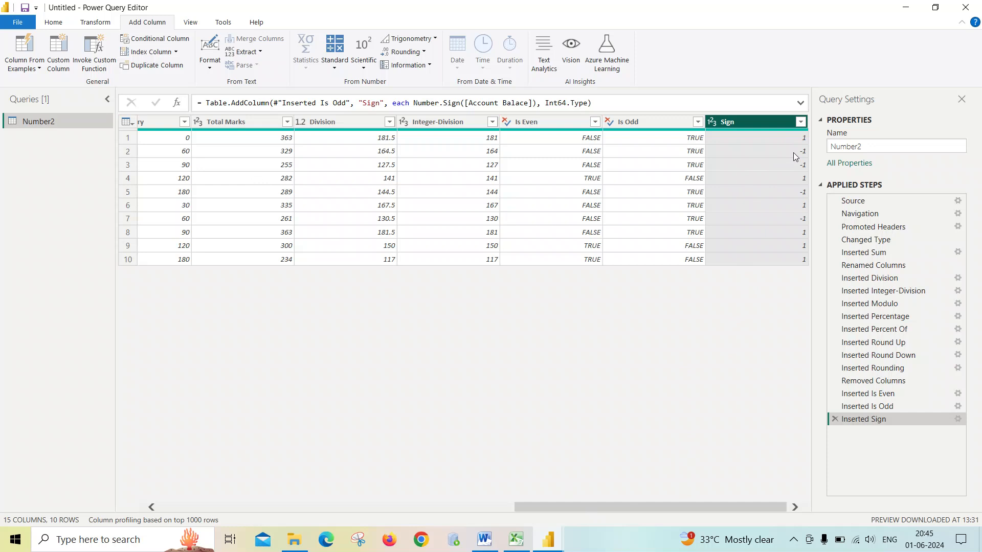
# - Compare the new Sign column with the Account Balace values across the table
pyautogui.moveTo(653, 508); pyautogui.dragTo(515, 508)
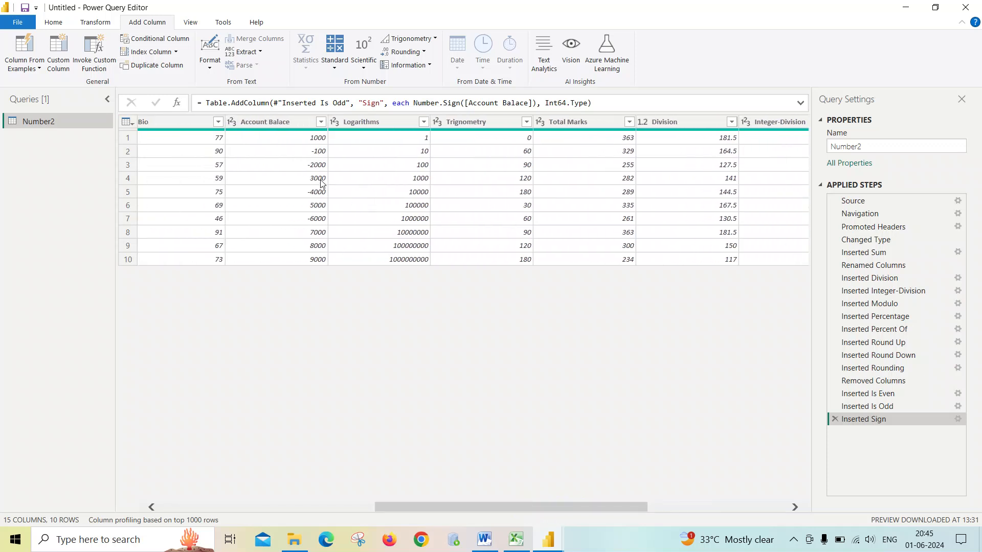
pyautogui.moveTo(511, 506); pyautogui.dragTo(756, 505)
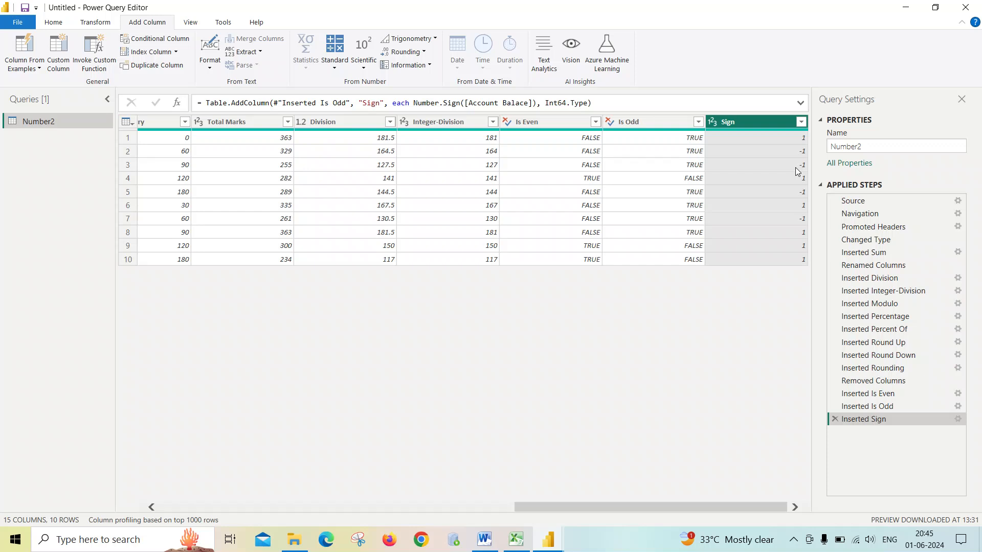
pyautogui.moveTo(723, 129)
pyautogui.moveTo(603, 507); pyautogui.dragTo(307, 507)
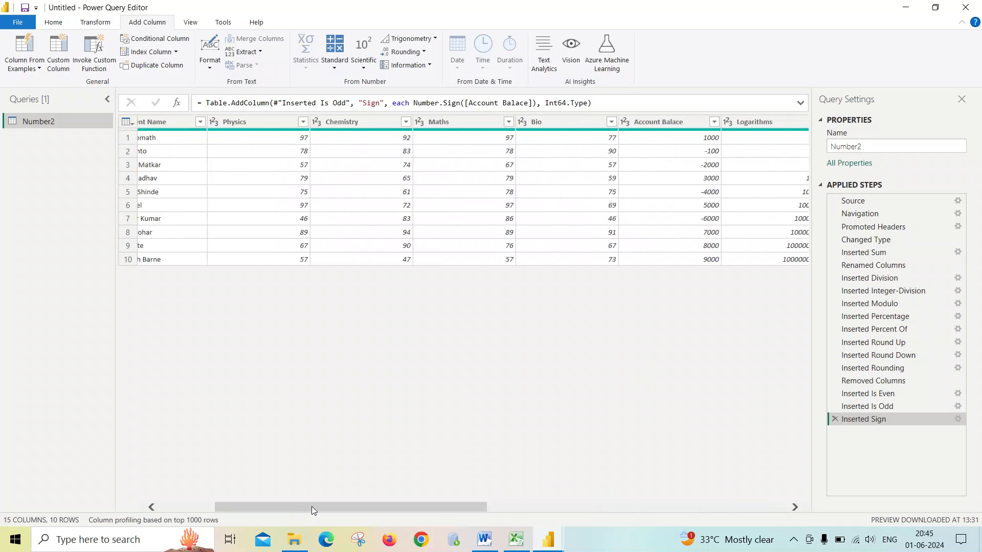
pyautogui.click(335, 64)
pyautogui.click(336, 65)
pyautogui.click(422, 51)
pyautogui.click(422, 51)
pyautogui.click(430, 66)
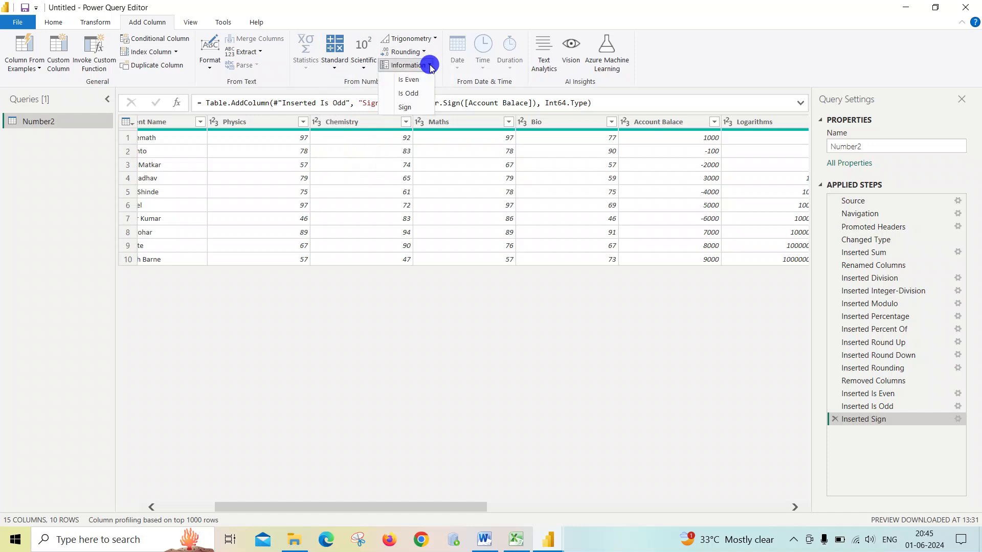
pyautogui.click(430, 66)
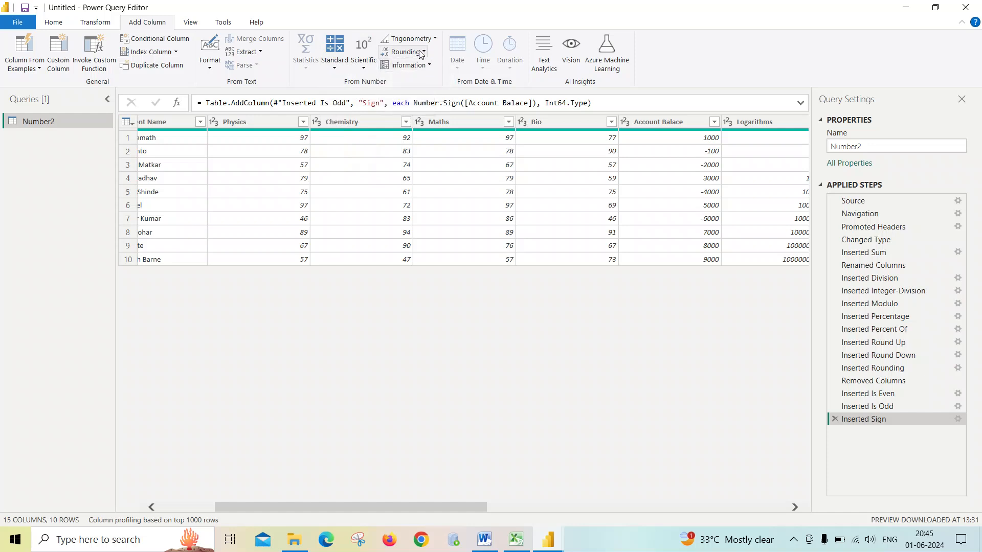
pyautogui.click(366, 70)
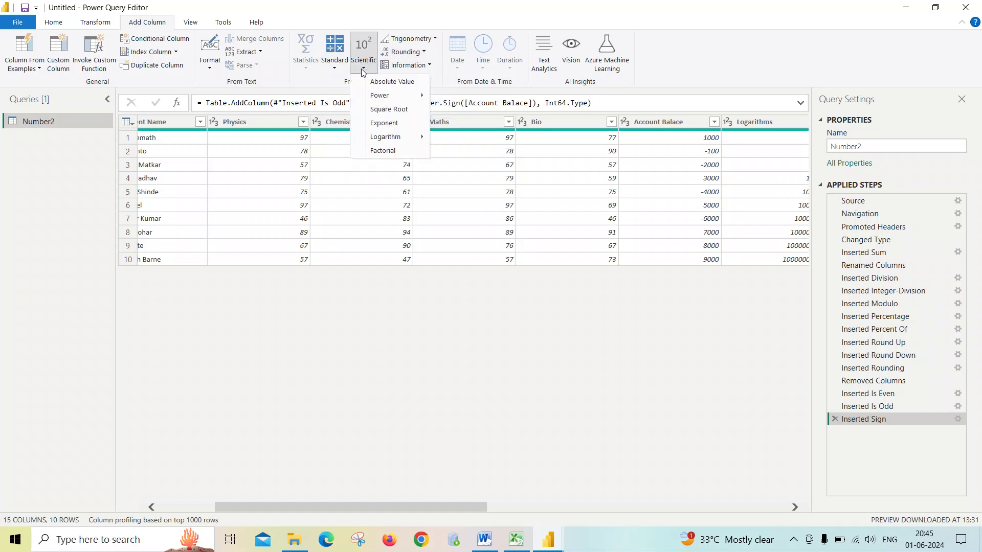
pyautogui.click(457, 127)
# - Remove the Division, Integer-Division, Is Even, Is Odd and Sign columns from the table
pyautogui.click(682, 122)
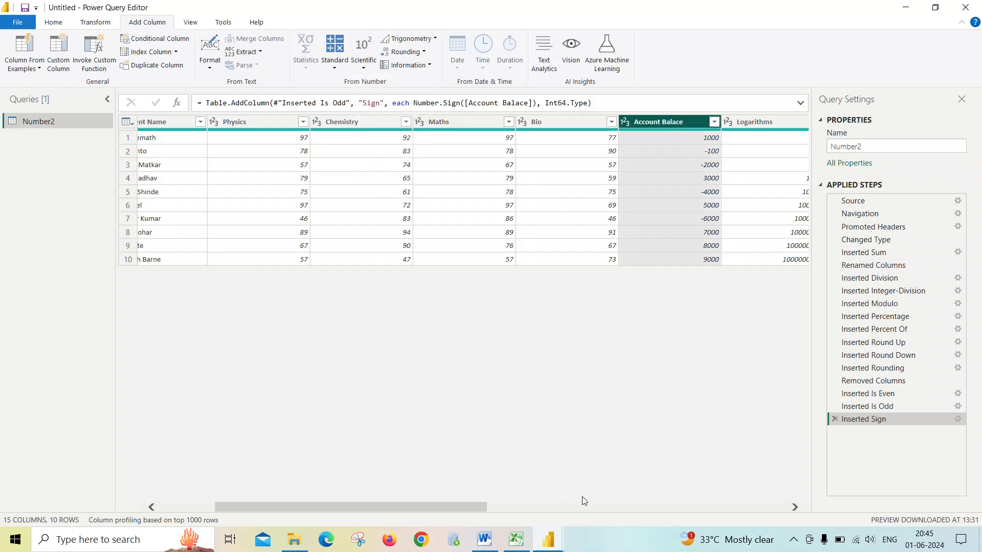
pyautogui.click(795, 506)
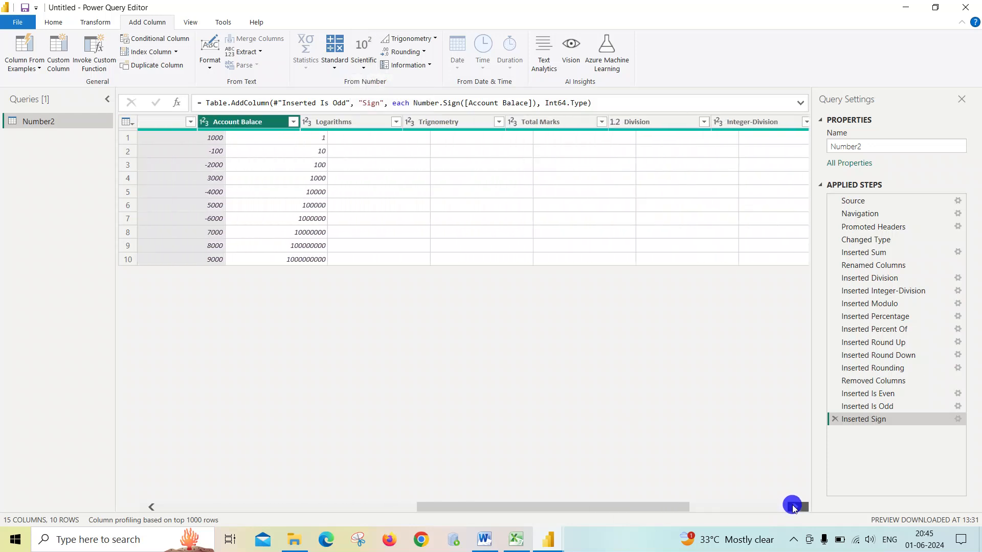
pyautogui.click(794, 506)
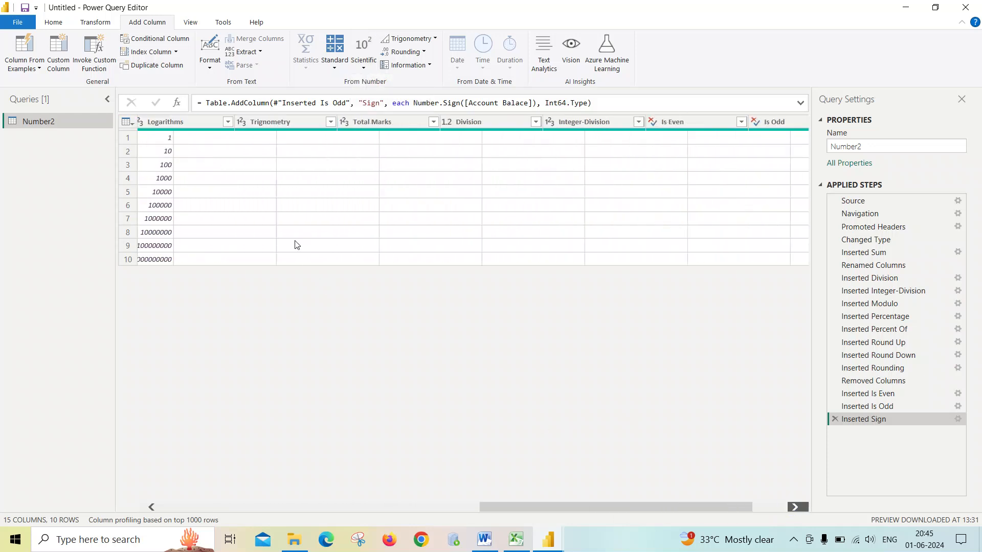
pyautogui.click(780, 506)
pyautogui.click(727, 122)
pyautogui.keyDown('ctrl'); pyautogui.click(662, 121); pyautogui.keyUp('ctrl')
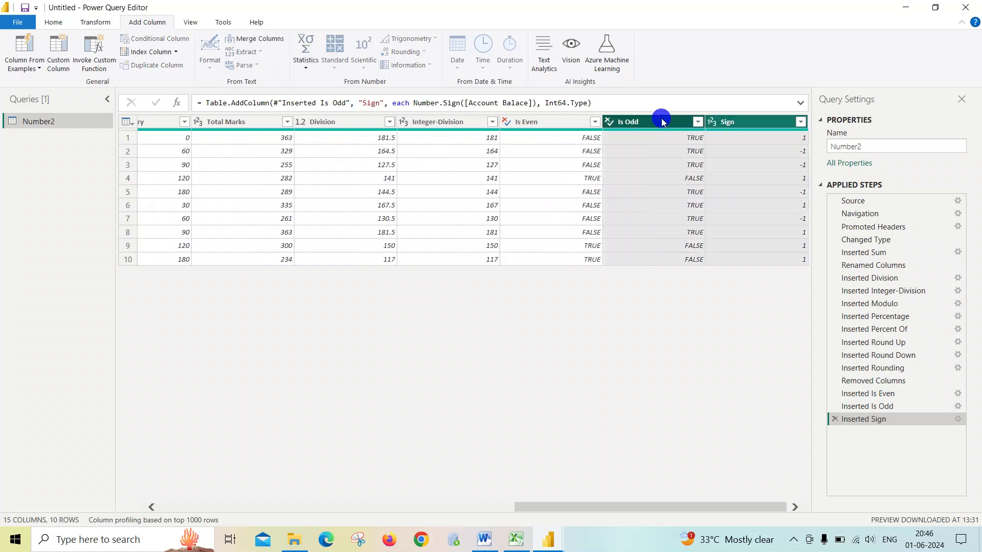
pyautogui.keyDown('ctrl'); pyautogui.click(557, 122); pyautogui.keyUp('ctrl')
pyautogui.keyDown('ctrl'); pyautogui.click(460, 122); pyautogui.keyUp('ctrl')
pyautogui.keyDown('ctrl'); pyautogui.click(358, 121); pyautogui.keyUp('ctrl')
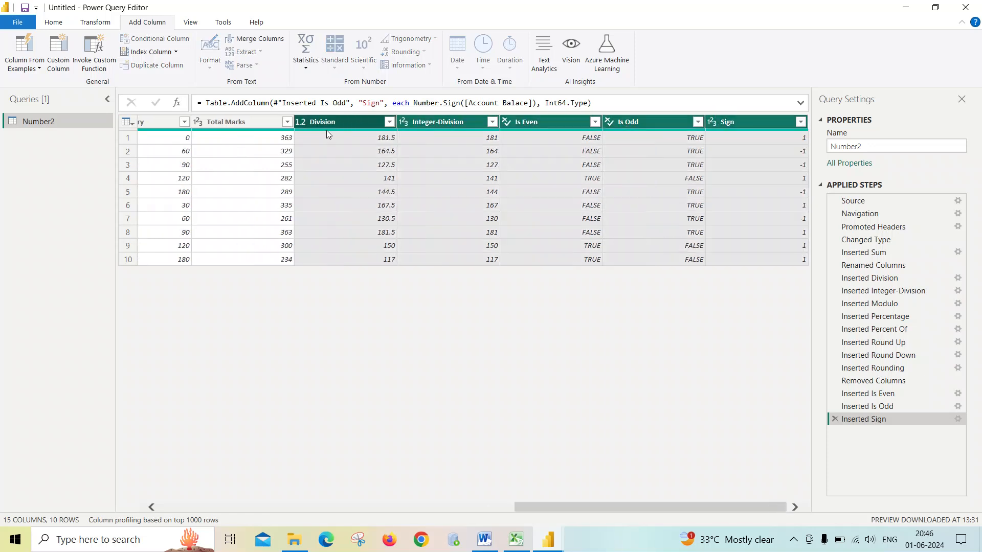
pyautogui.rightClick(328, 125)
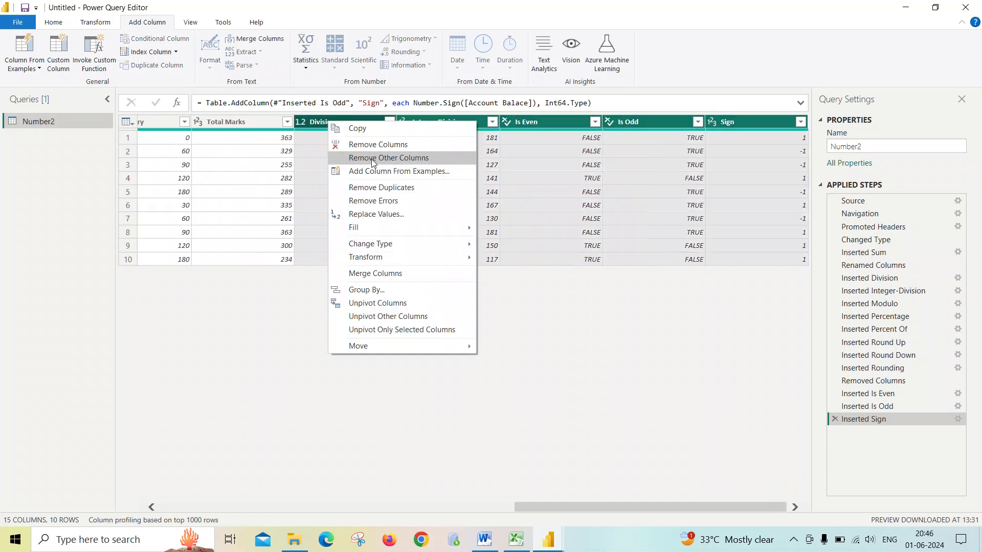
pyautogui.click(366, 146)
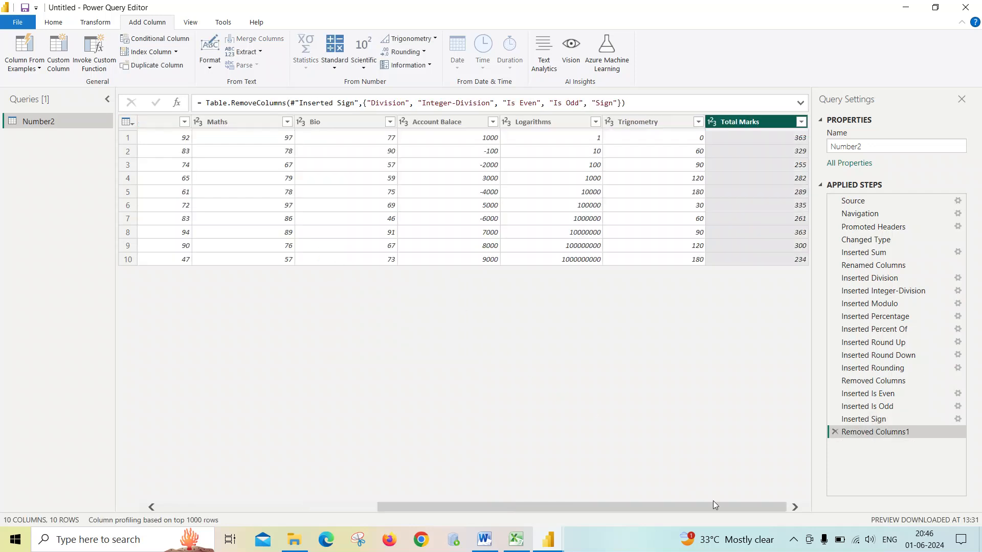
# - Add an Absolute Value column computed from the Account Balace column
pyautogui.click(715, 506)
pyautogui.moveTo(715, 506); pyautogui.dragTo(421, 498)
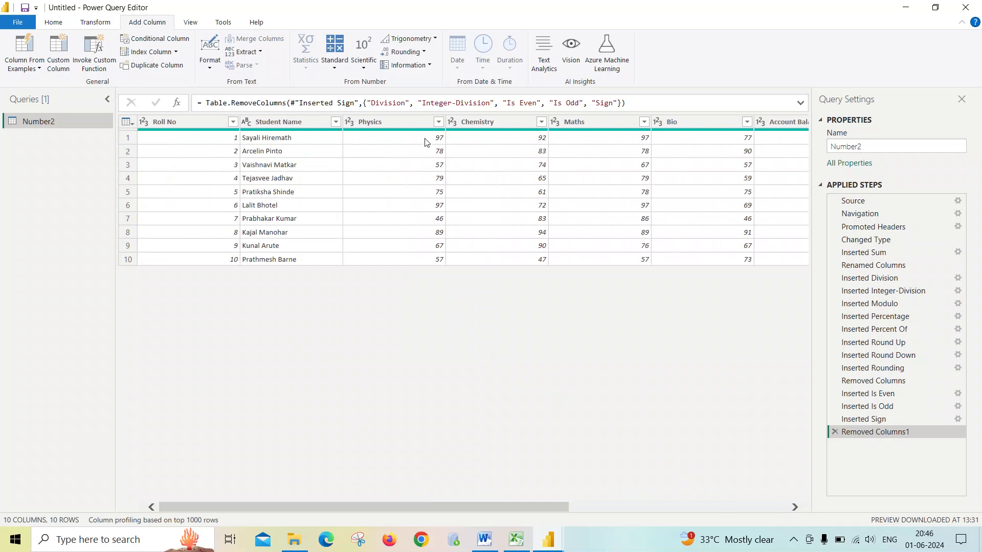
pyautogui.click(366, 68)
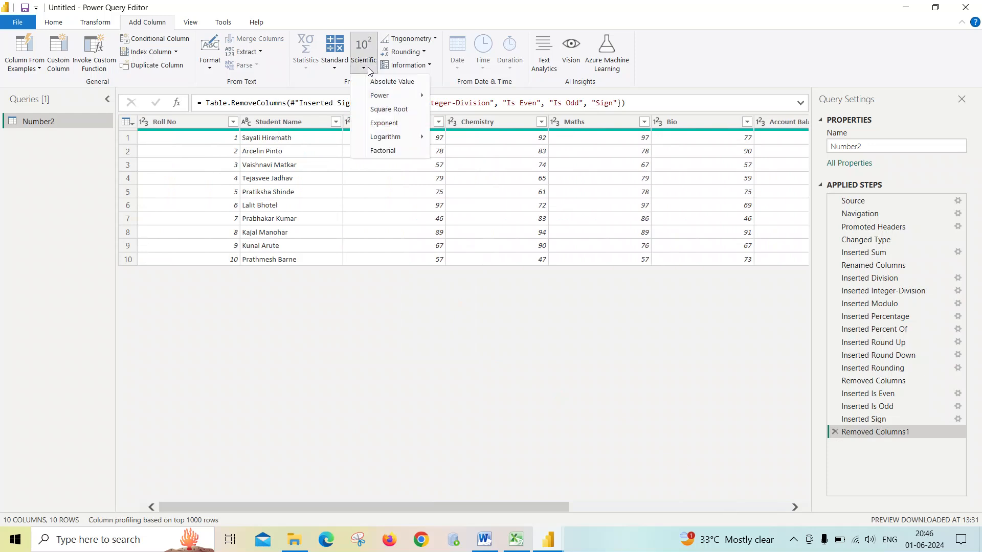
pyautogui.click(565, 512)
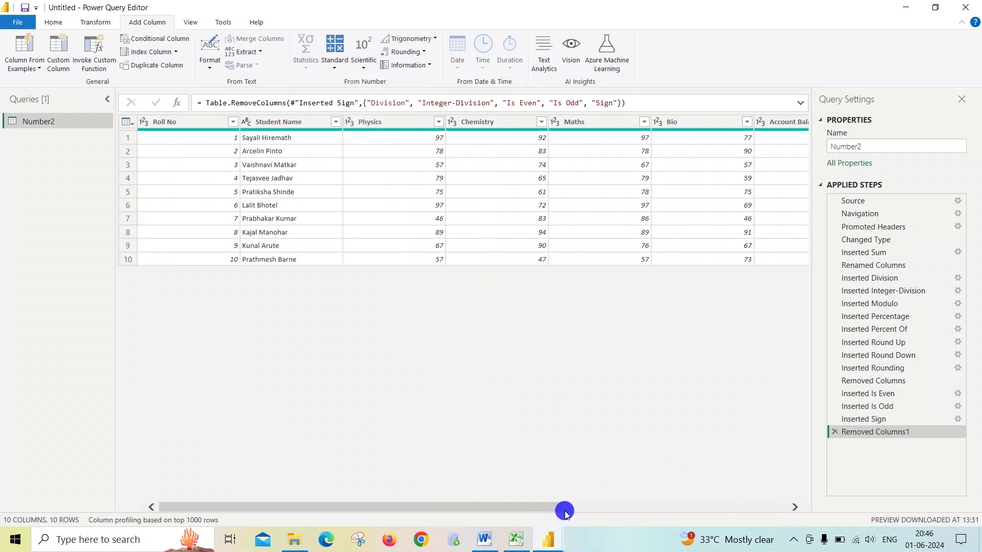
pyautogui.moveTo(552, 511); pyautogui.dragTo(718, 510)
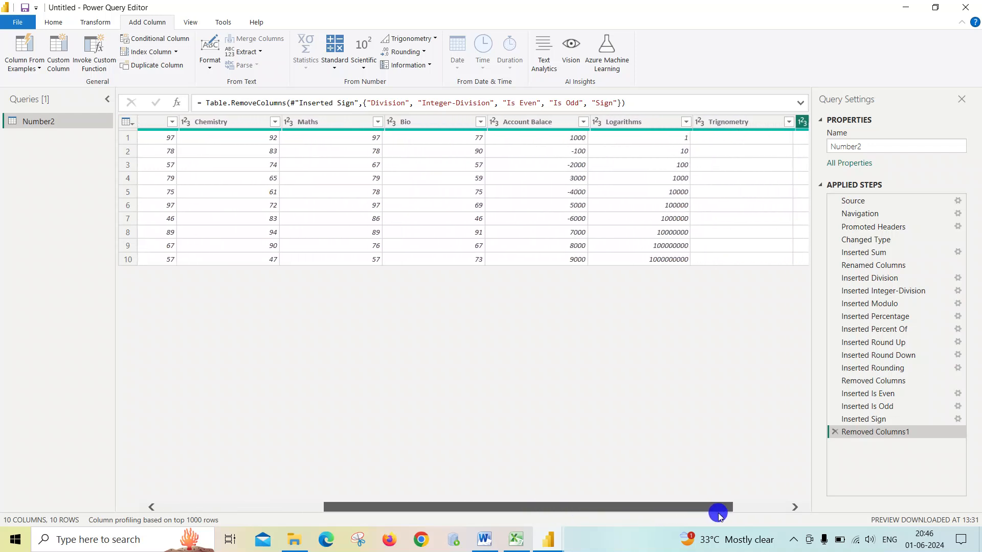
pyautogui.click(540, 123)
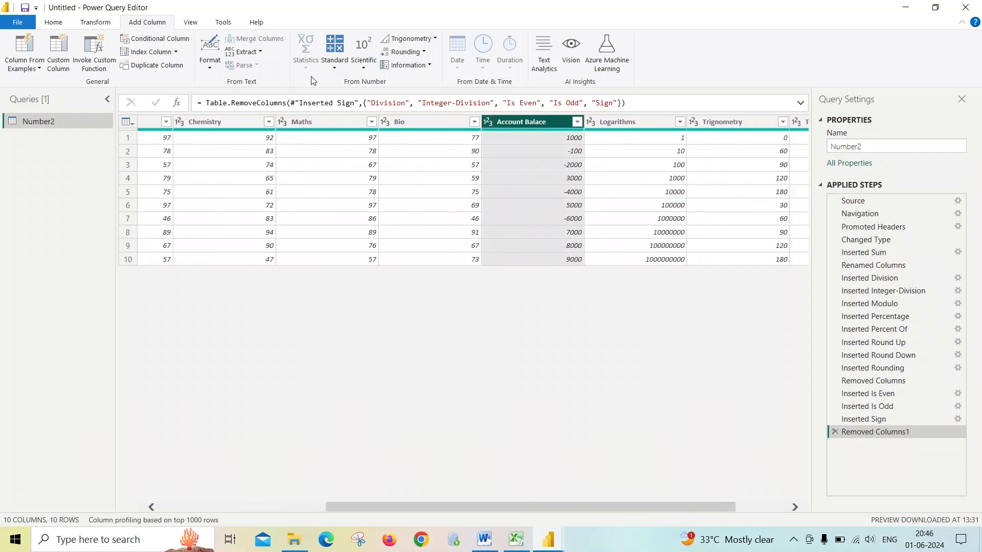
pyautogui.click(336, 70)
pyautogui.click(363, 68)
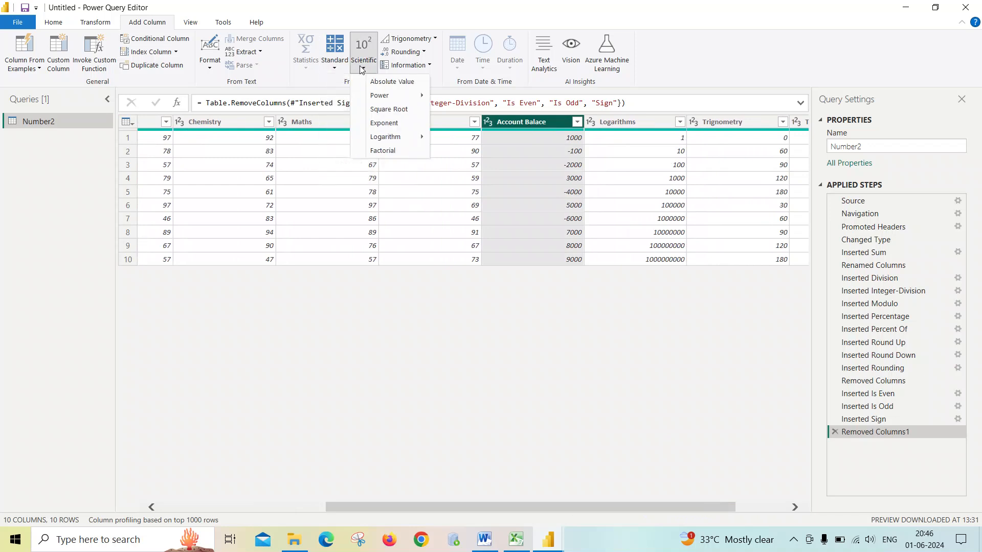
pyautogui.click(375, 82)
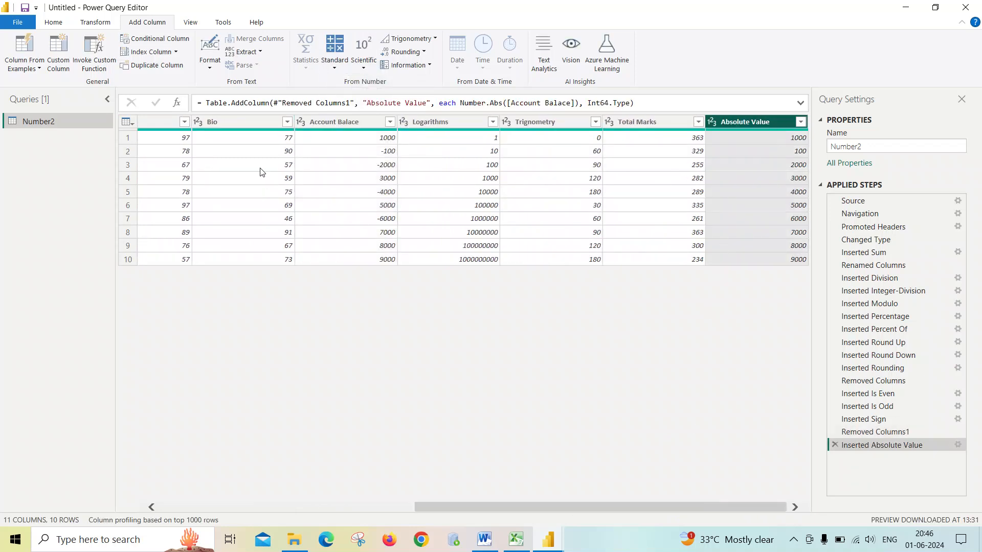
# - Add a Square column computed from the Roll No column
pyautogui.moveTo(548, 506); pyautogui.dragTo(606, 514)
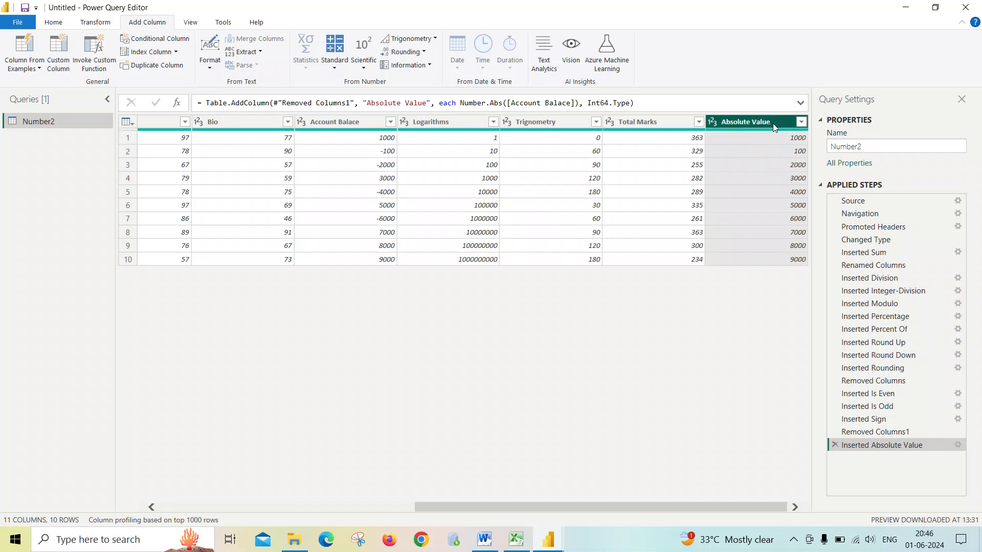
pyautogui.click(347, 122)
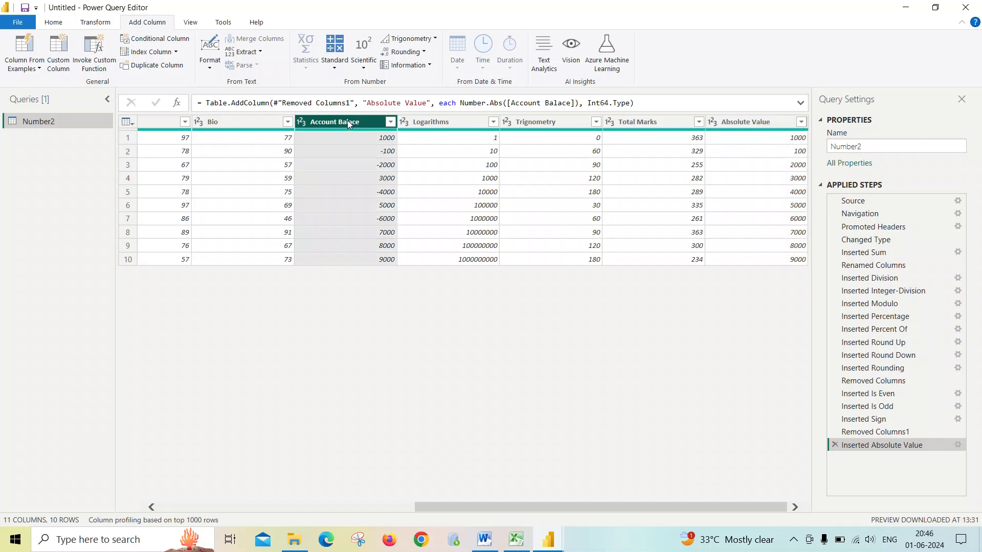
pyautogui.click(363, 68)
pyautogui.click(413, 304)
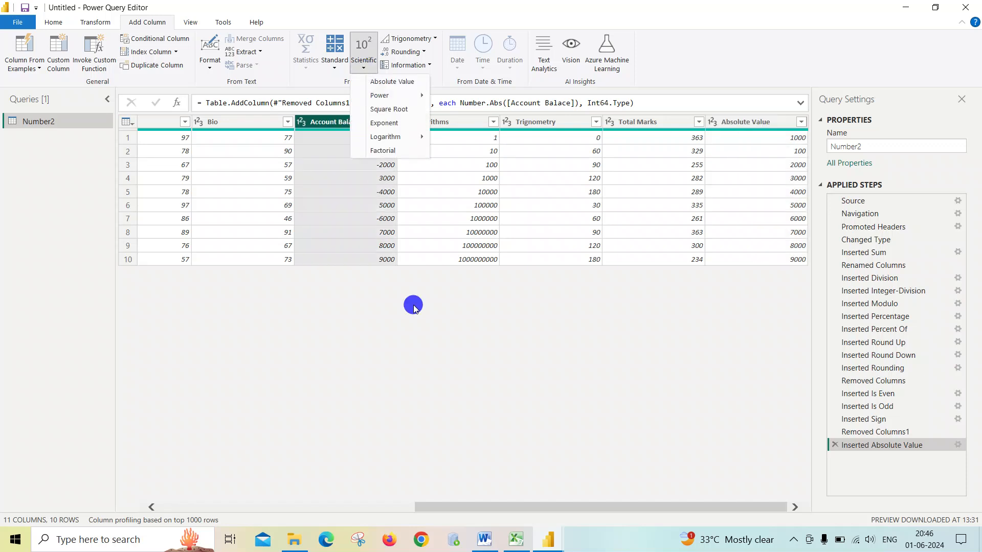
pyautogui.moveTo(542, 506); pyautogui.dragTo(210, 506)
pyautogui.click(201, 122)
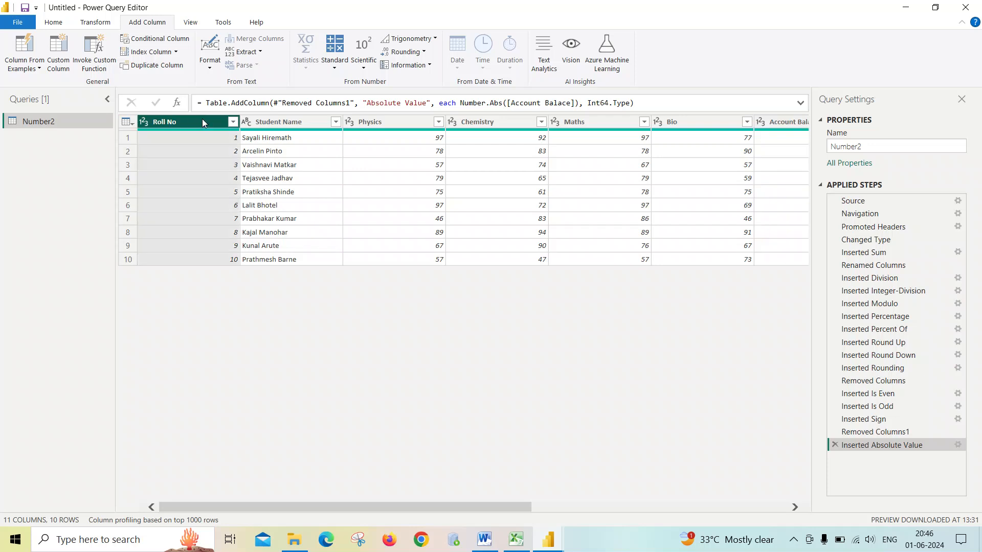
pyautogui.click(363, 68)
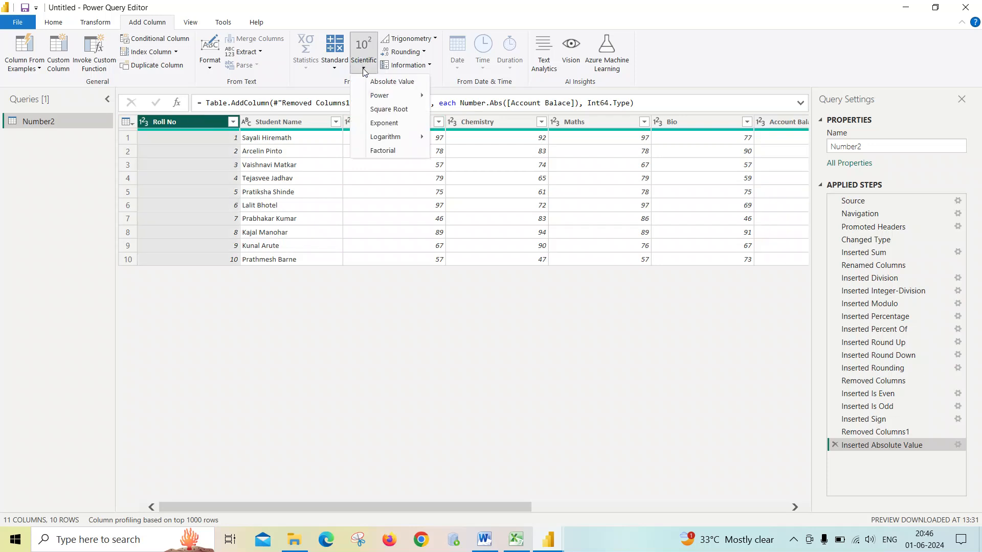
pyautogui.moveTo(379, 96)
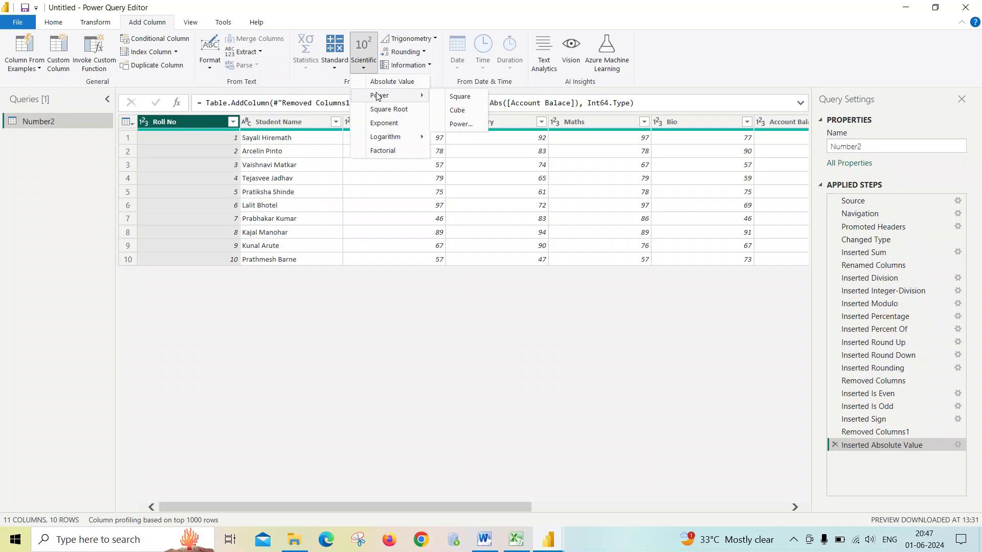
pyautogui.click(459, 97)
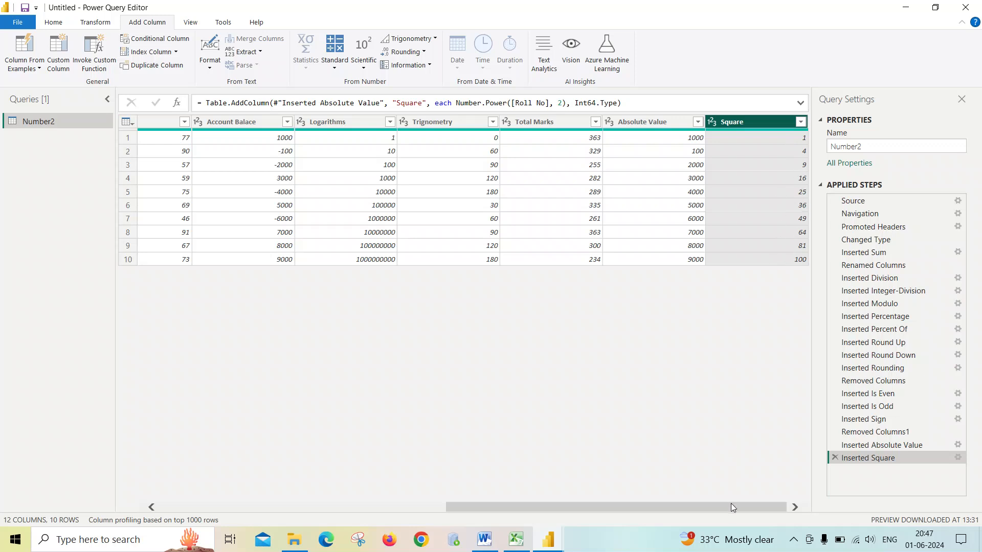
# - Add a Cube column computed from the Roll No column
pyautogui.moveTo(731, 507); pyautogui.dragTo(358, 507)
pyautogui.click(198, 123)
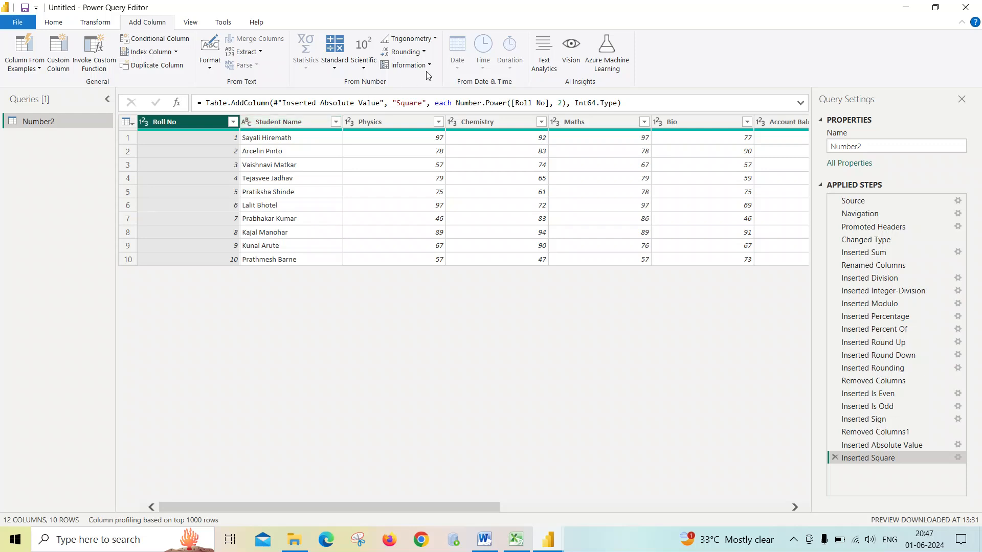
pyautogui.click(423, 52)
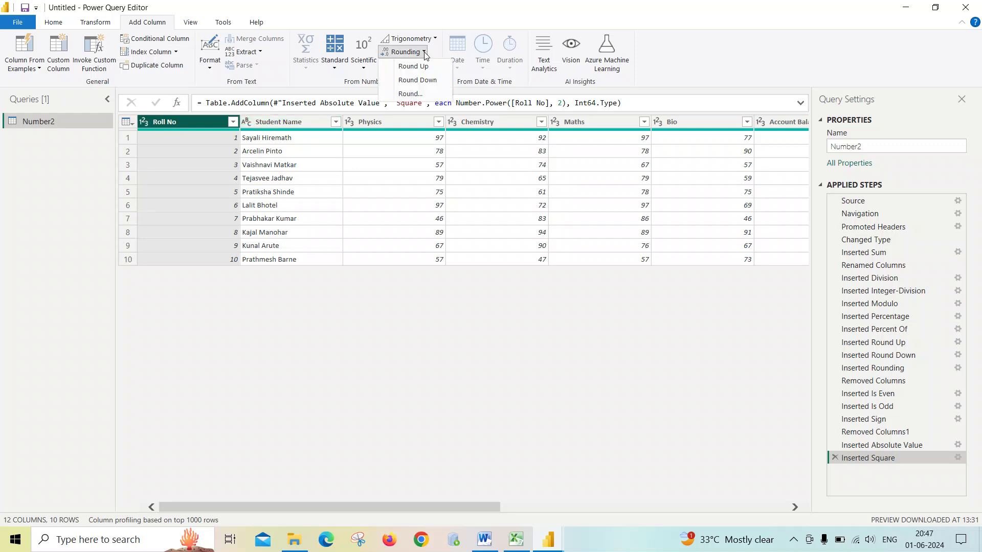
pyautogui.click(424, 52)
pyautogui.click(356, 71)
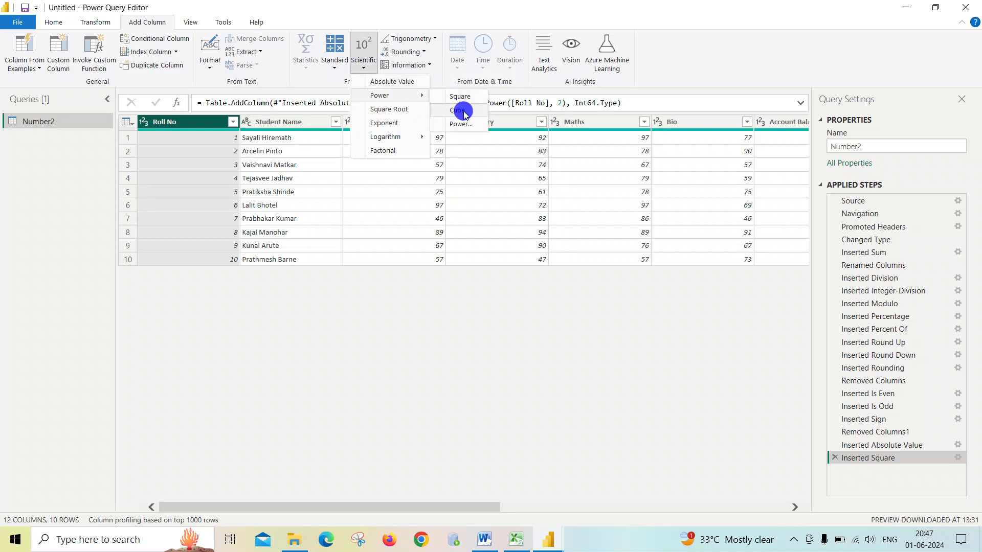
pyautogui.click(462, 111)
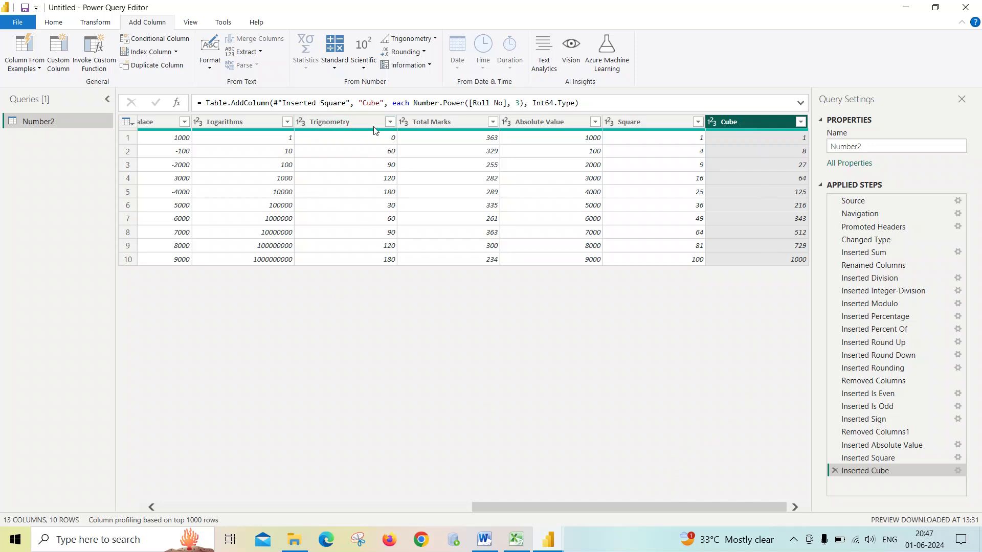
# - Add a Power column raising each Roll No value to the power of 4
pyautogui.moveTo(523, 507); pyautogui.dragTo(158, 508)
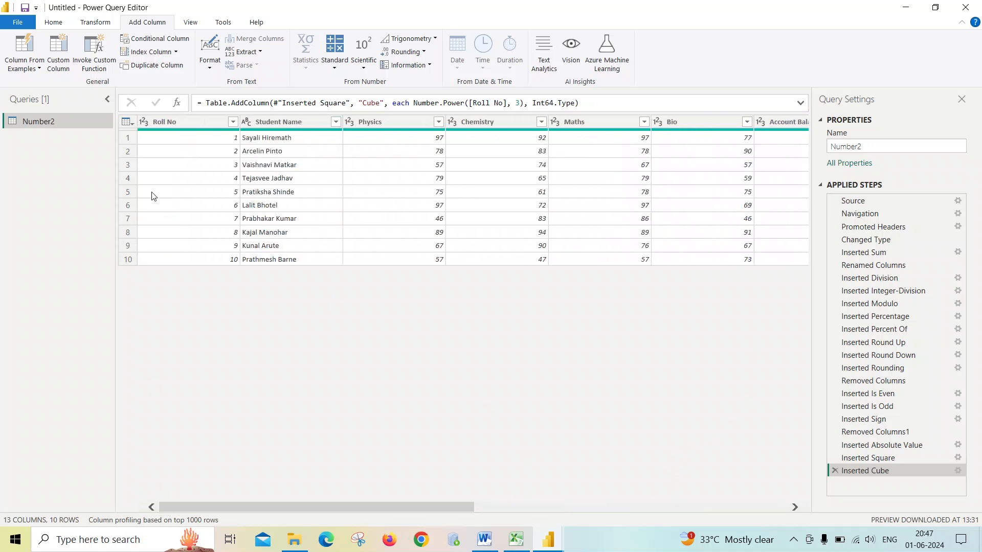
pyautogui.click(171, 122)
pyautogui.click(367, 70)
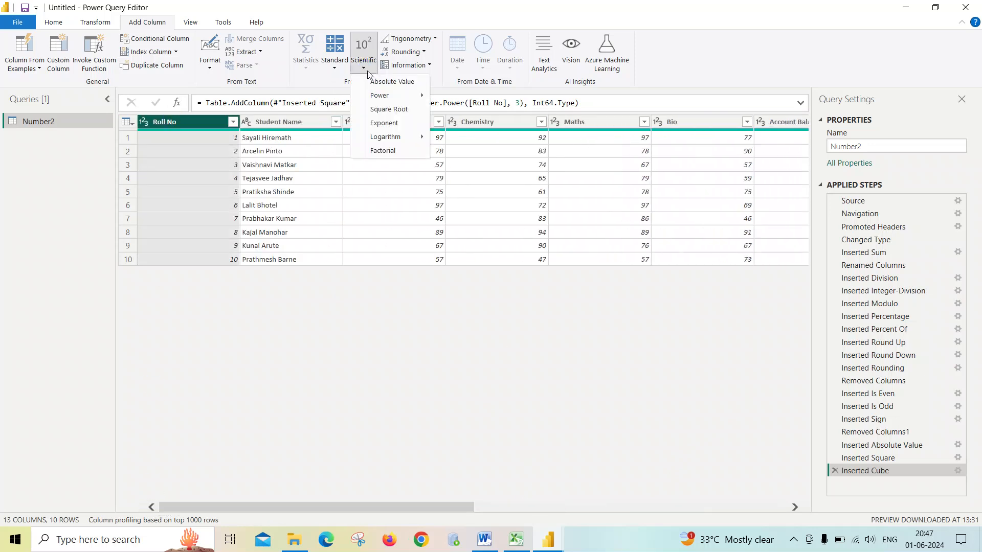
pyautogui.moveTo(395, 100)
pyautogui.click(460, 125)
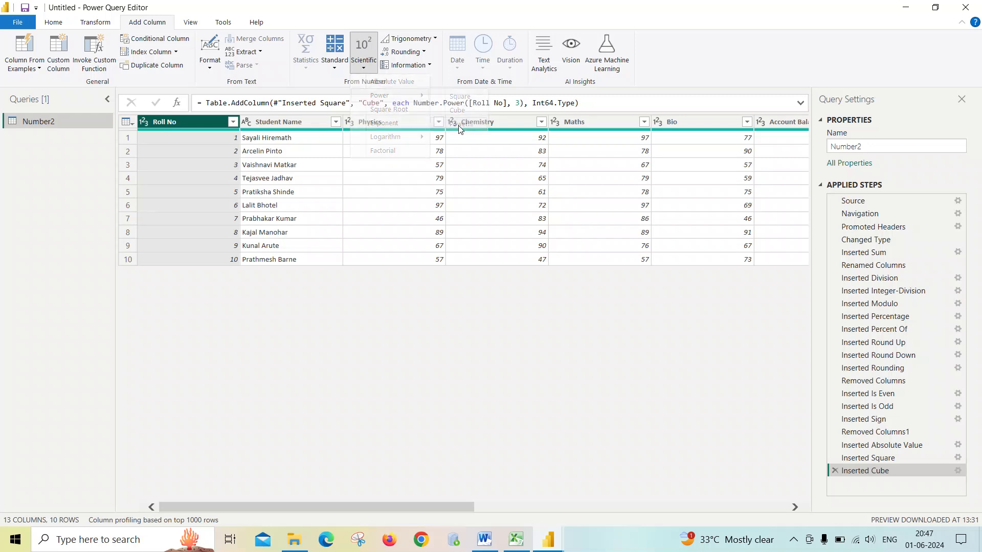
pyautogui.click(301, 270)
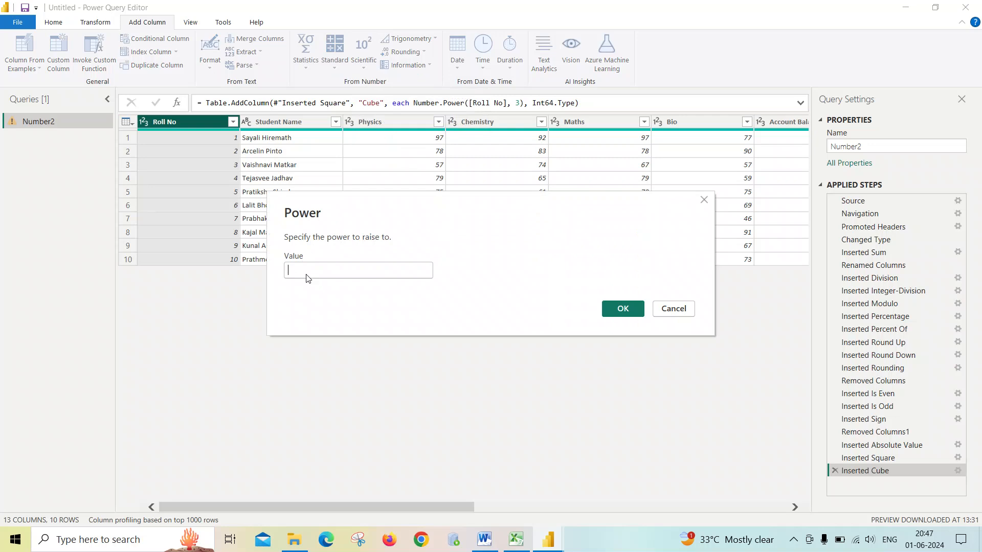
pyautogui.write('4')
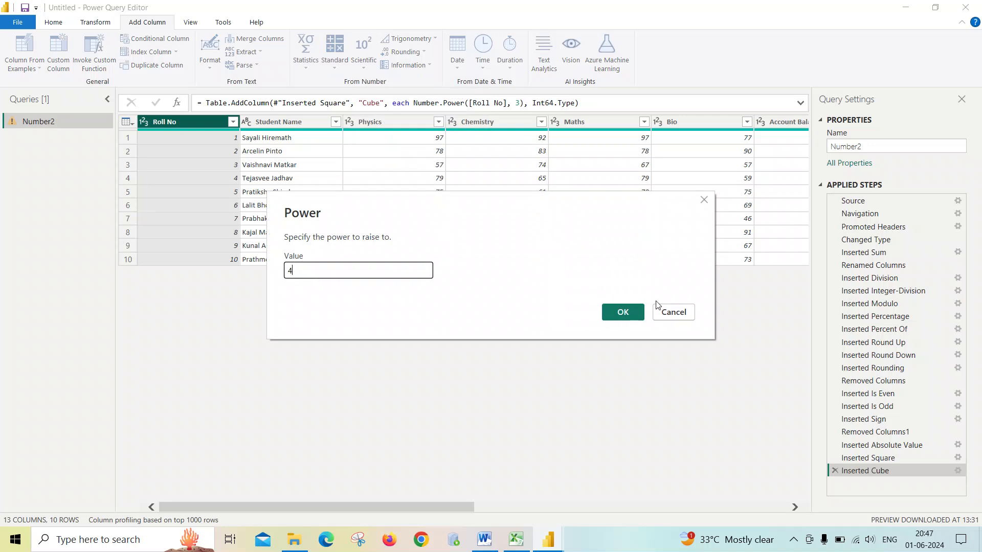
pyautogui.click(625, 310)
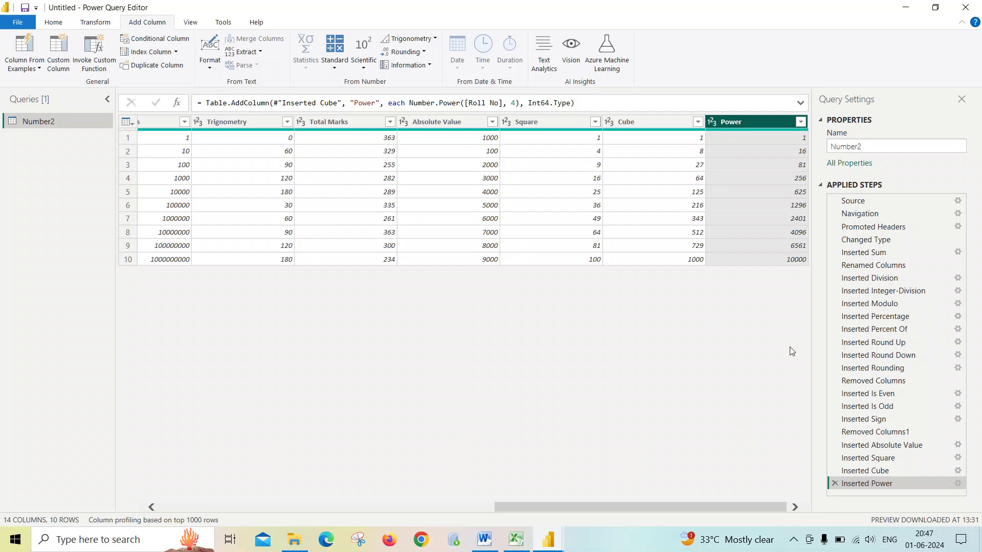
pyautogui.moveTo(771, 510); pyautogui.dragTo(412, 509)
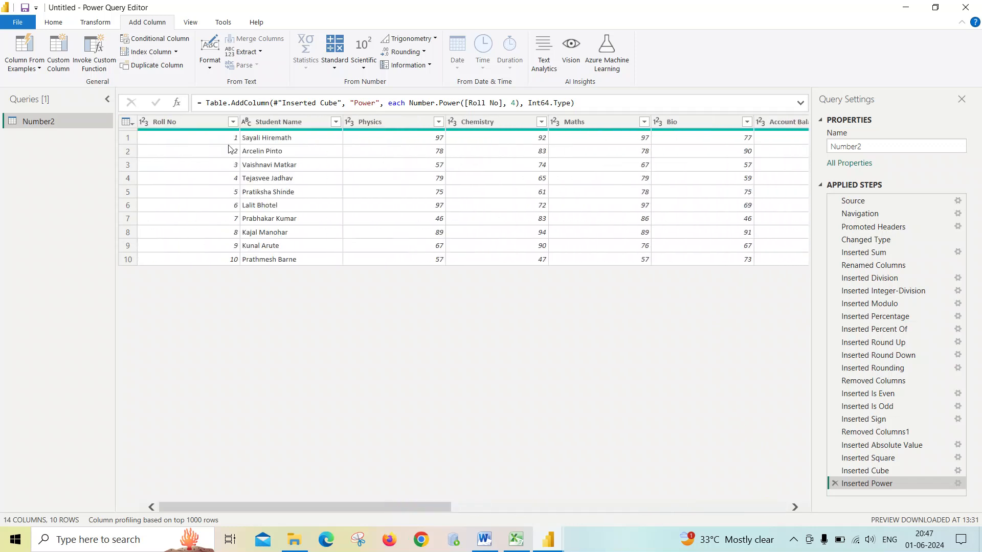
pyautogui.click(204, 123)
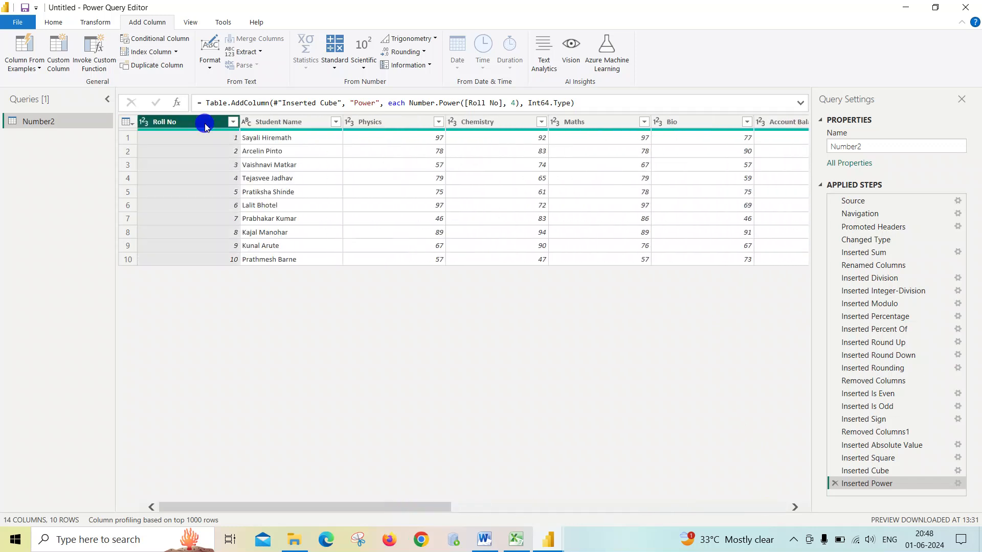
pyautogui.click(365, 70)
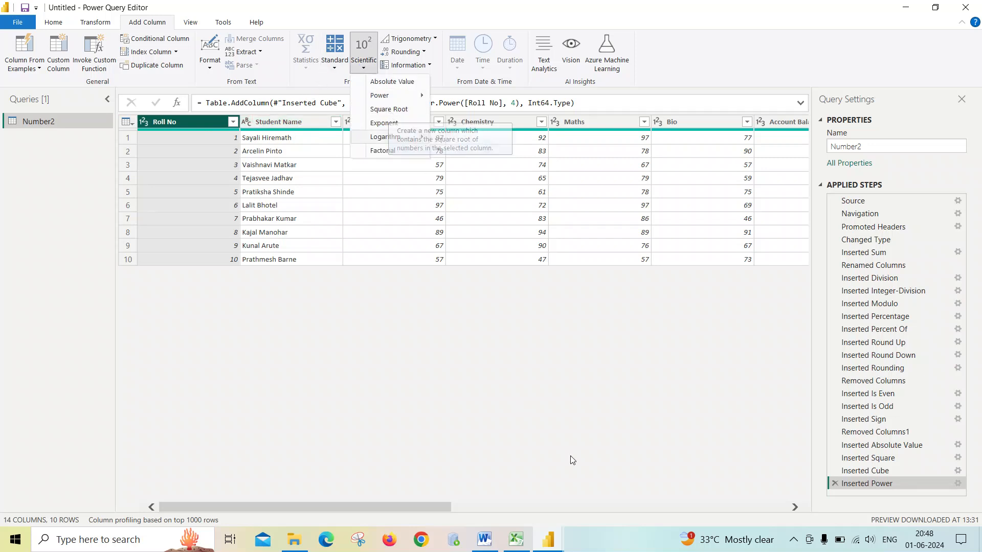
pyautogui.click(752, 504)
# - Add a Square Root column computed from the Square column
pyautogui.click(784, 505)
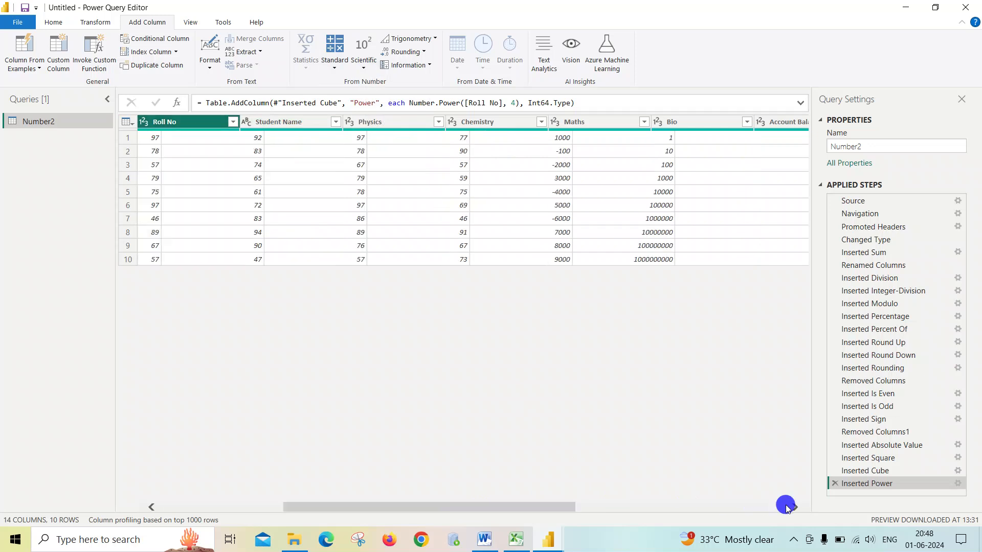
pyautogui.click(790, 505)
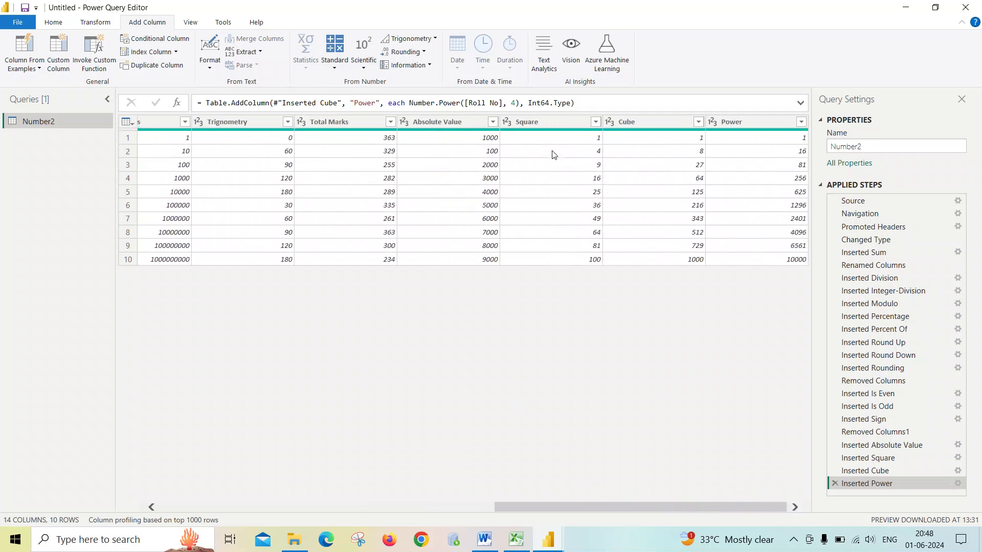
pyautogui.click(544, 122)
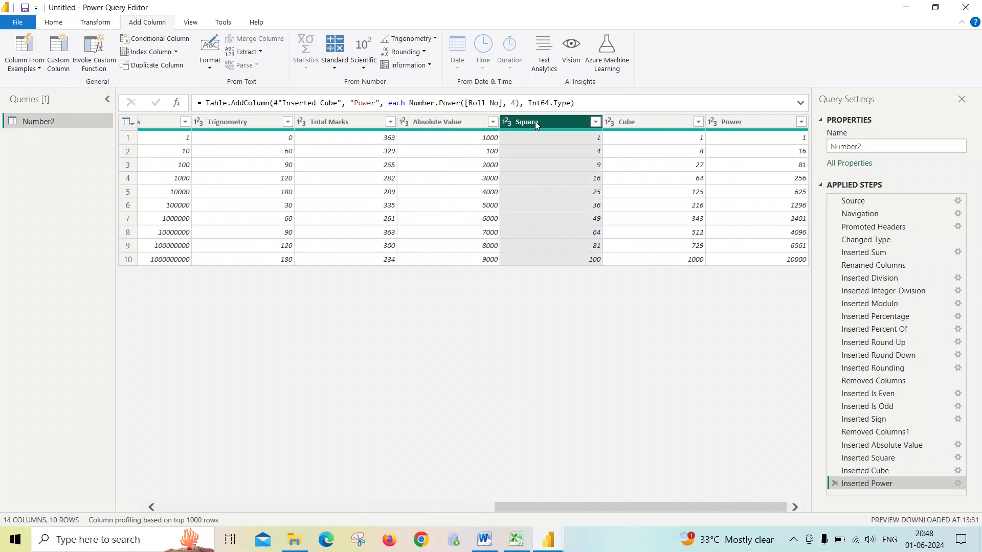
pyautogui.click(363, 68)
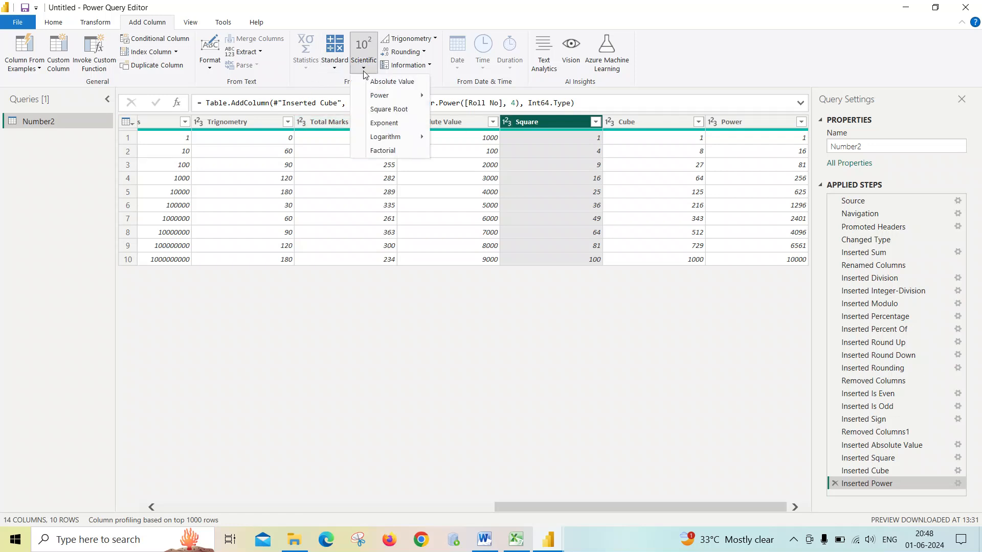
pyautogui.click(380, 110)
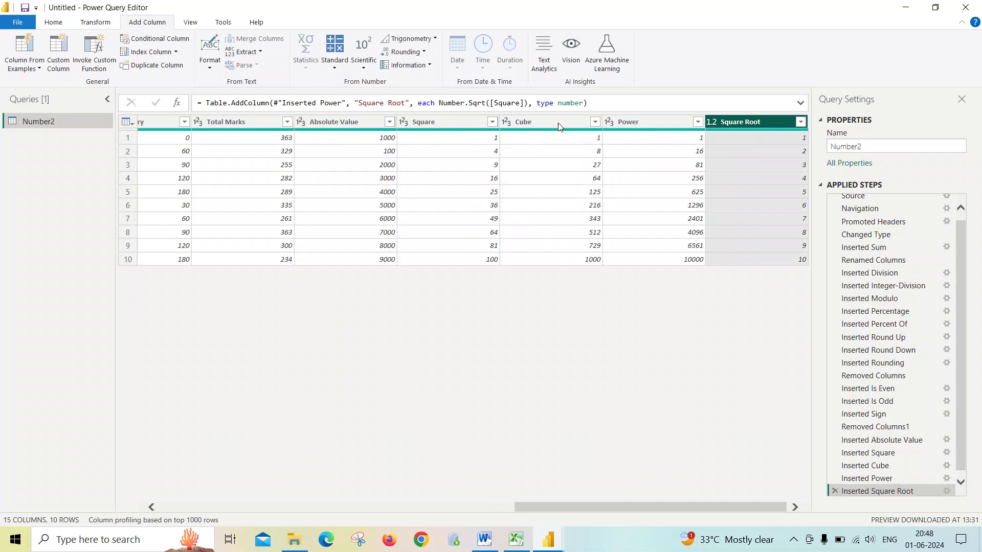
pyautogui.click(466, 121)
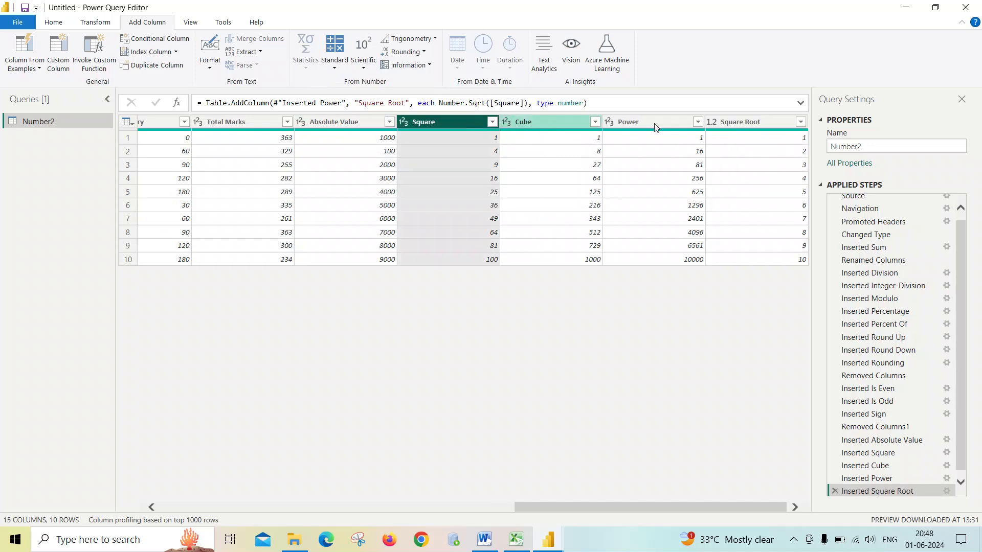
pyautogui.keyDown('ctrl'); pyautogui.click(769, 122); pyautogui.keyUp('ctrl')
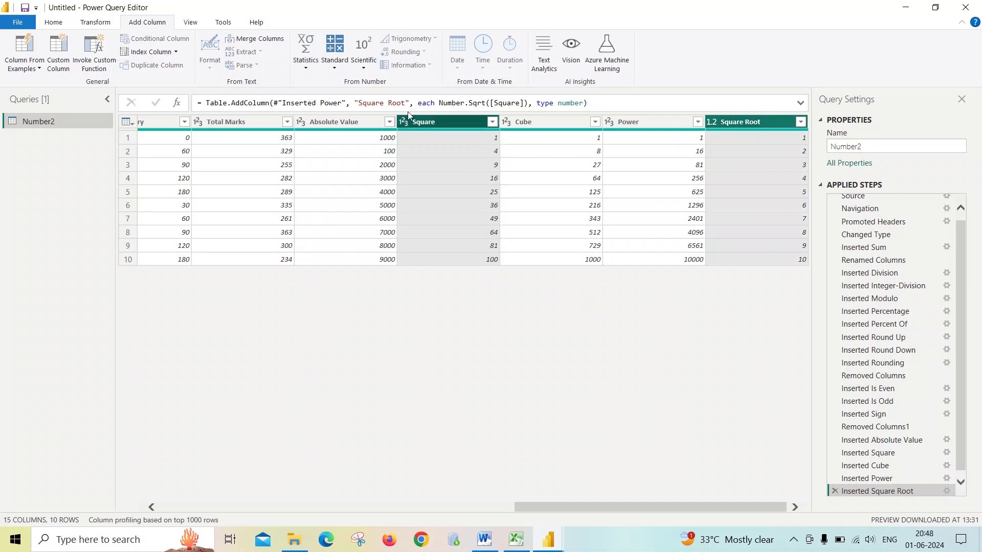
pyautogui.click(450, 122)
pyautogui.click(363, 57)
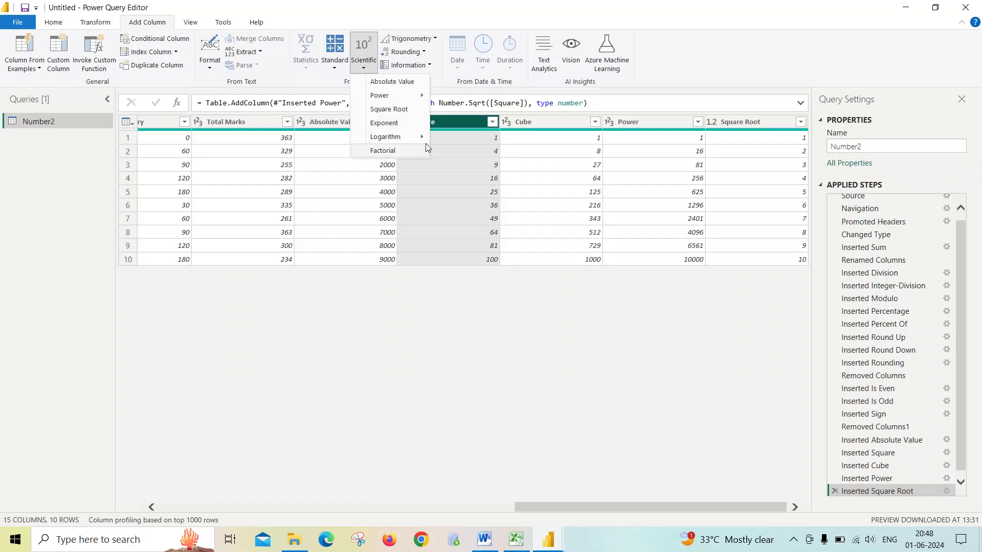
pyautogui.moveTo(409, 137)
pyautogui.click(465, 313)
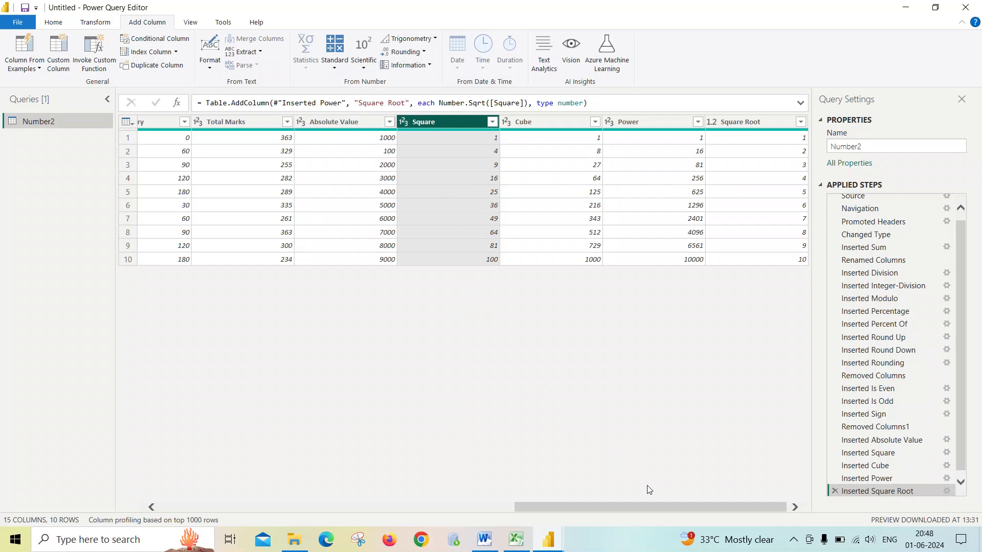
# - Add an Exponent column computed from the Roll No column
pyautogui.moveTo(649, 504); pyautogui.dragTo(183, 444)
pyautogui.click(189, 124)
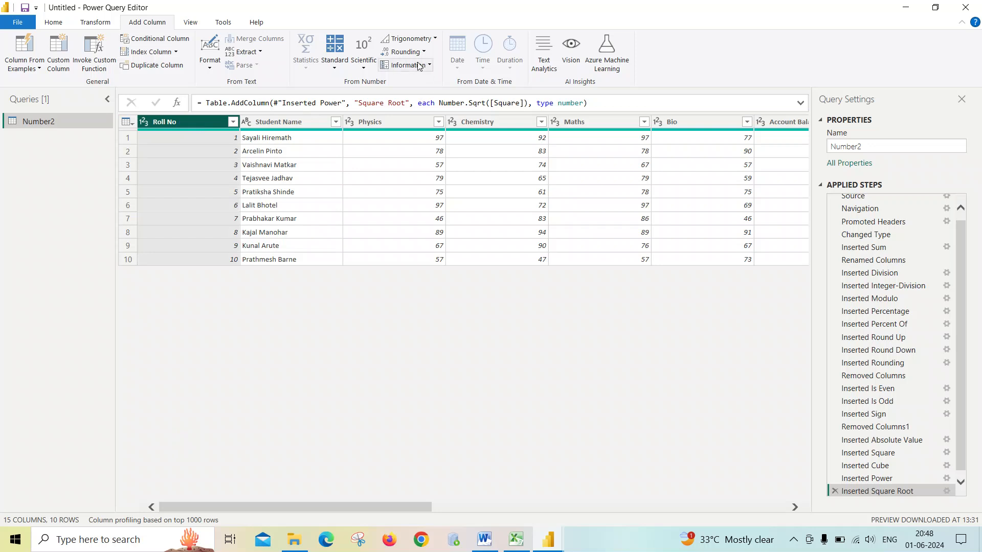
pyautogui.click(372, 69)
pyautogui.click(387, 124)
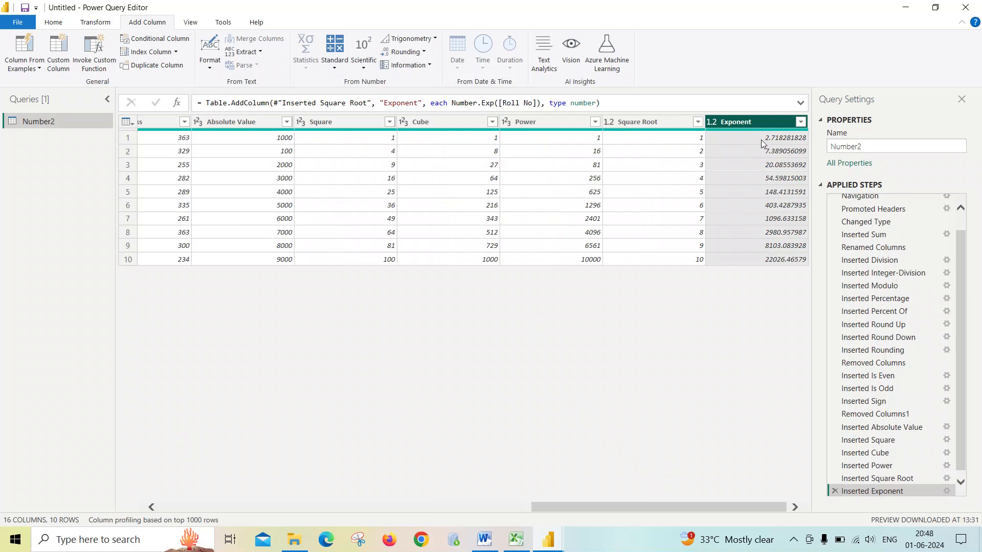
# - Compare the Exponent column values against the Roll No values across the table
pyautogui.click(672, 505)
pyautogui.moveTo(671, 504); pyautogui.dragTo(257, 503)
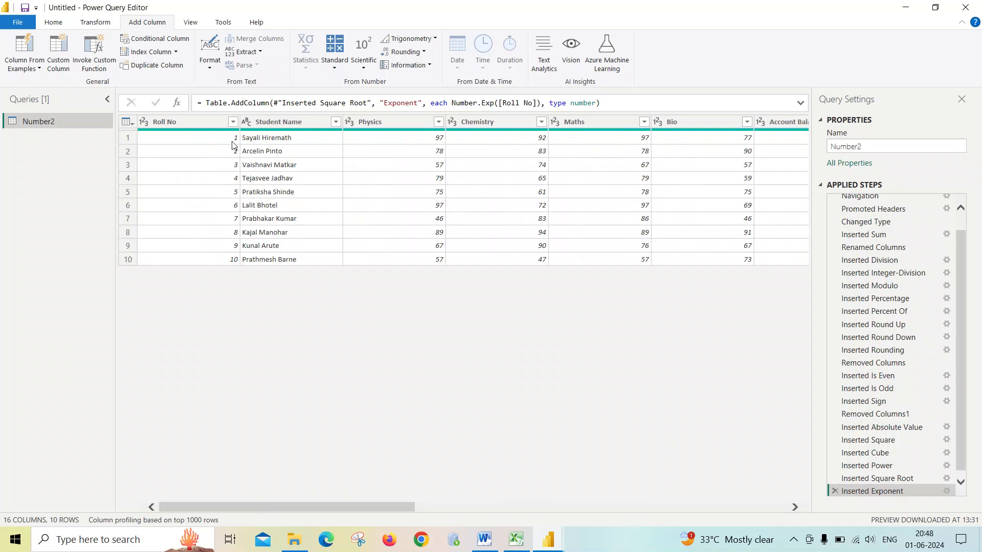
pyautogui.moveTo(384, 505); pyautogui.dragTo(774, 505)
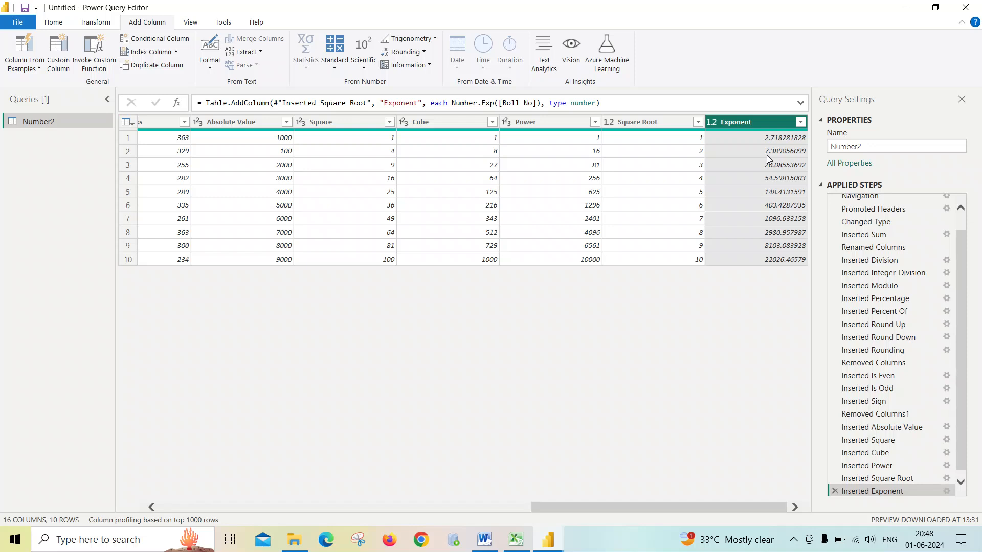
pyautogui.moveTo(686, 506)
pyautogui.mouseDown()
pyautogui.moveTo(238, 495)
pyautogui.moveTo(872, 471)
pyautogui.mouseUp()
# - Switch to Word and highlight the exponential constant explanation paragraph, then return to Power Query Editor
pyautogui.click(484, 539)
pyautogui.scroll(-6, 367, 275)
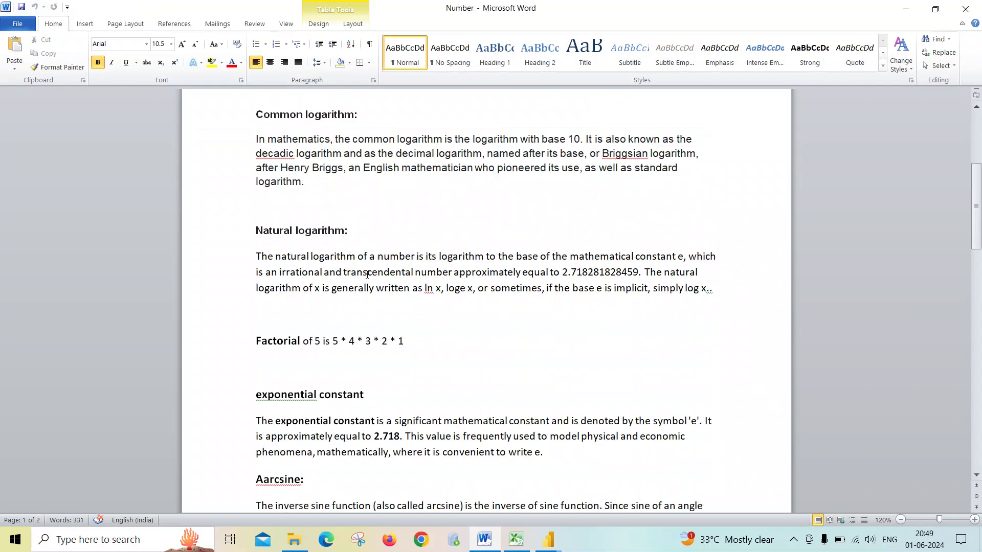
pyautogui.scroll(-1, 380, 334)
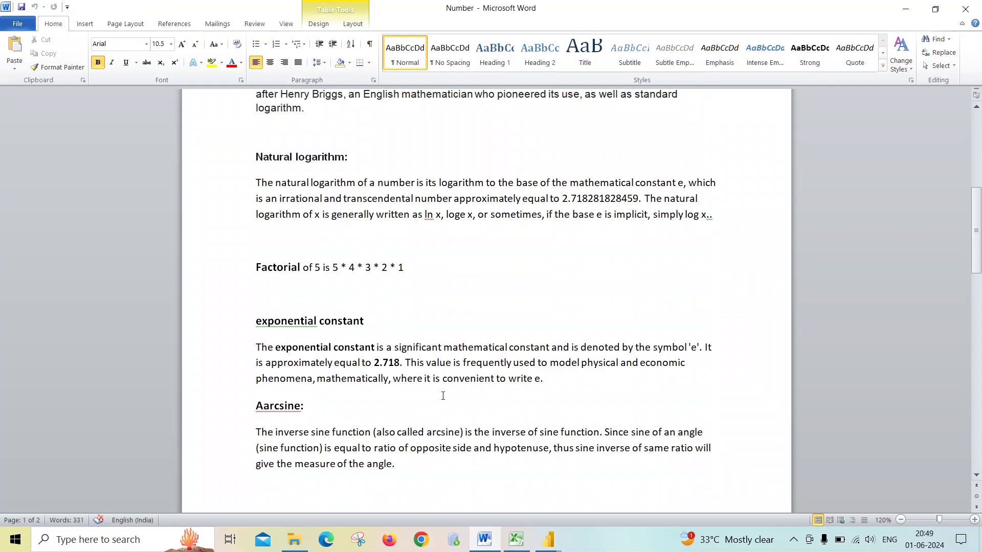
pyautogui.moveTo(403, 362); pyautogui.dragTo(262, 348)
pyautogui.moveTo(567, 377); pyautogui.dragTo(256, 347)
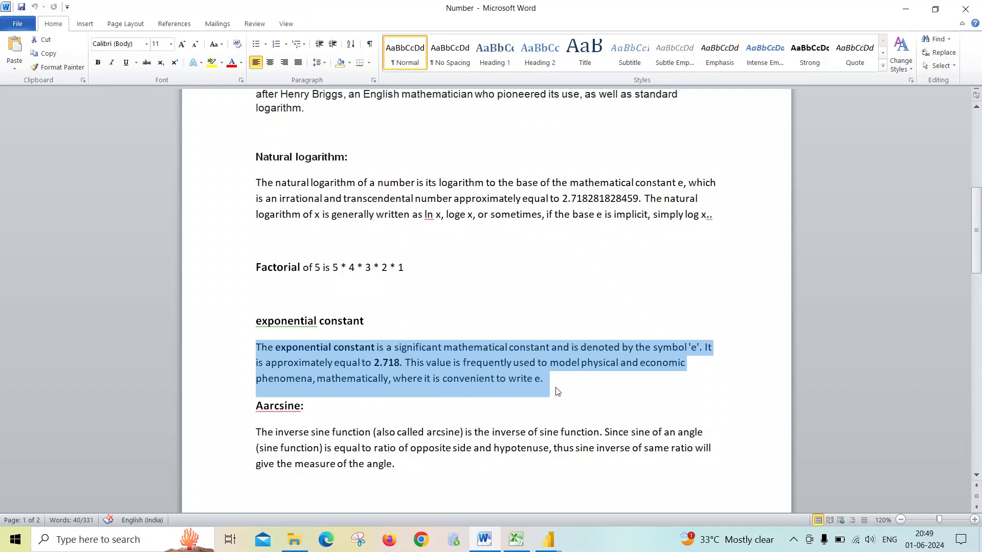
pyautogui.hotkey('alt', 'Tab')
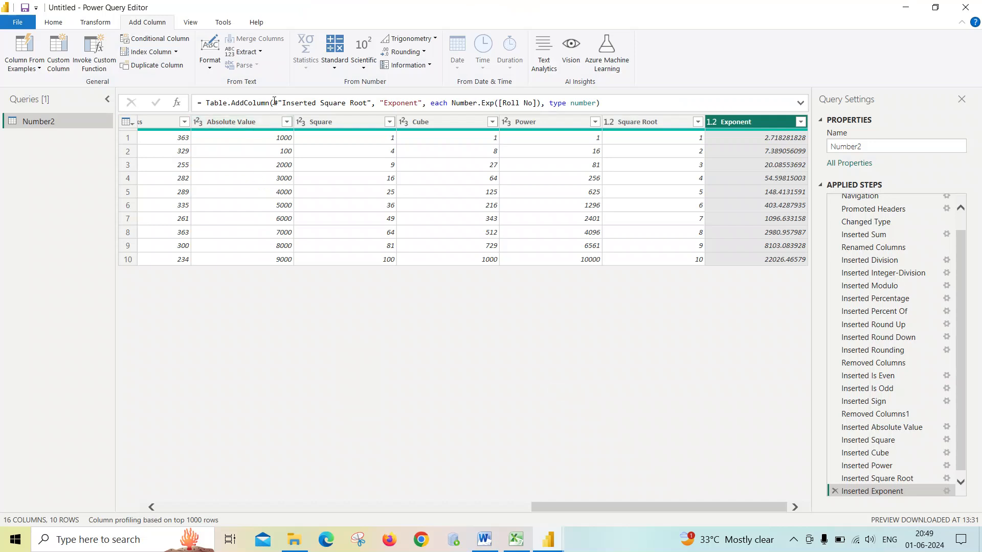
pyautogui.click(364, 62)
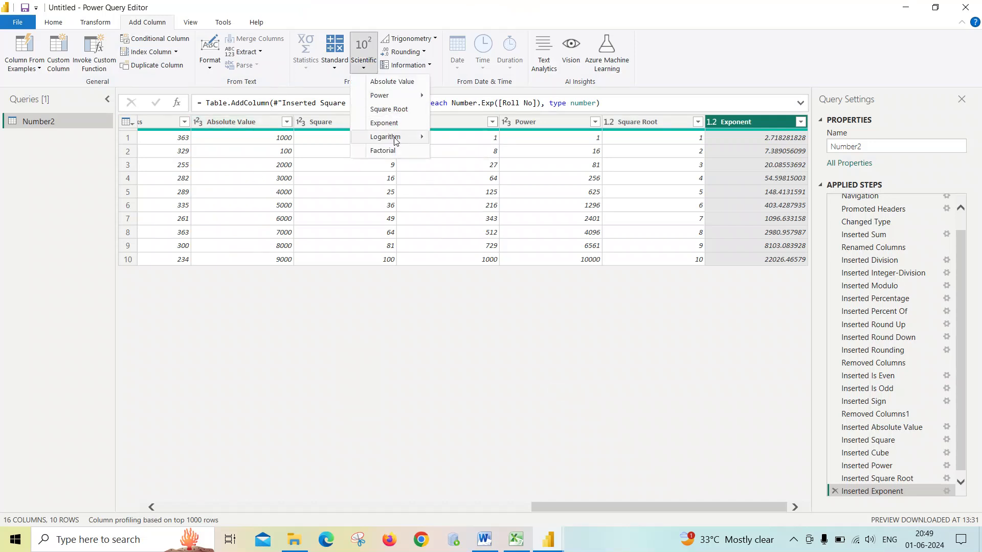
pyautogui.moveTo(395, 141)
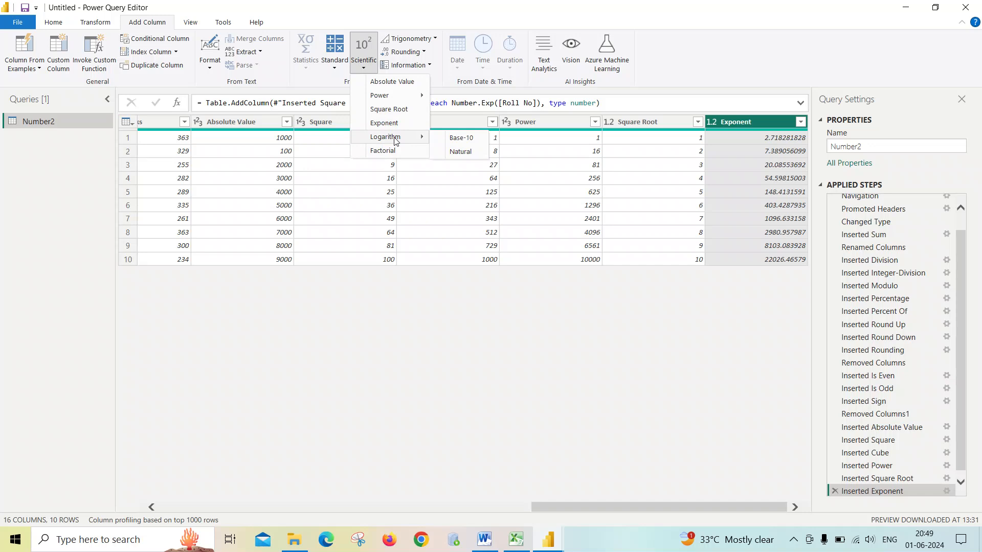
pyautogui.click(690, 281)
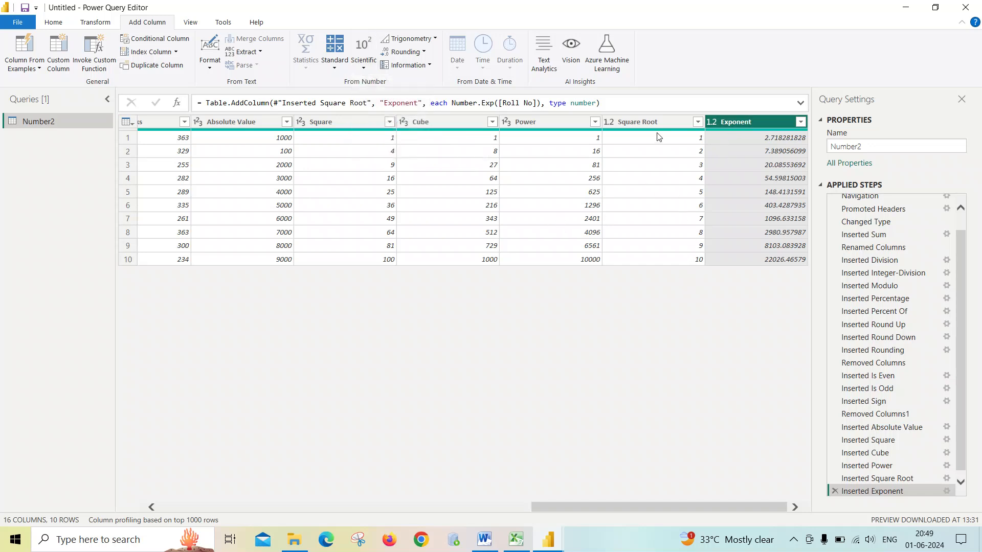
# - Remove the Absolute Value, Square, Cube, Power, Square Root and Exponent columns together
pyautogui.click(329, 120)
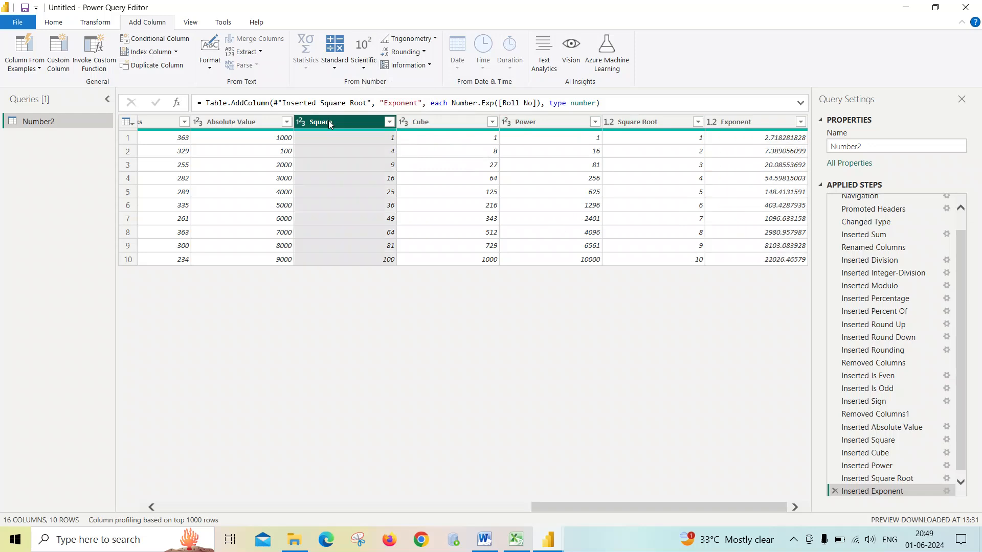
pyautogui.click(245, 123)
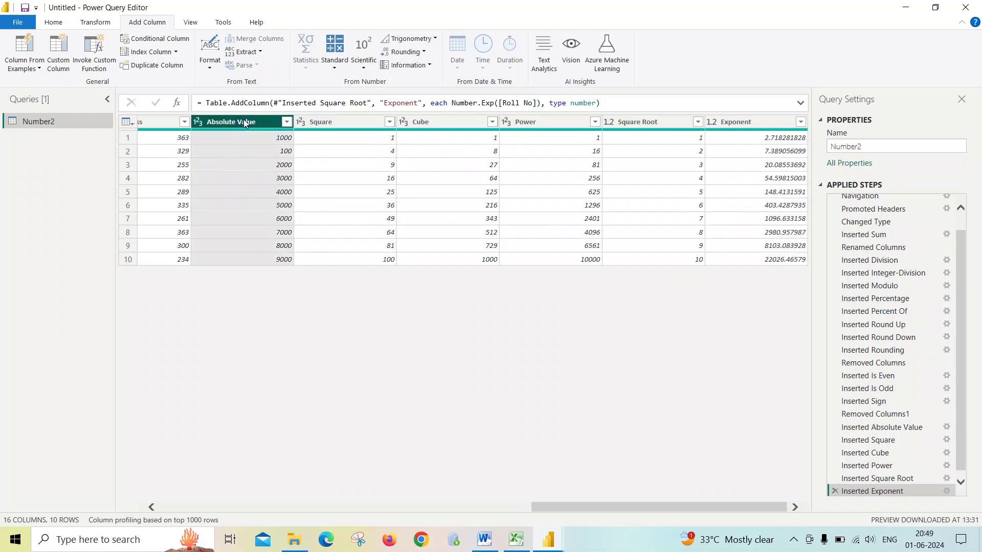
pyautogui.keyDown('ctrl'); pyautogui.click(321, 121); pyautogui.keyUp('ctrl')
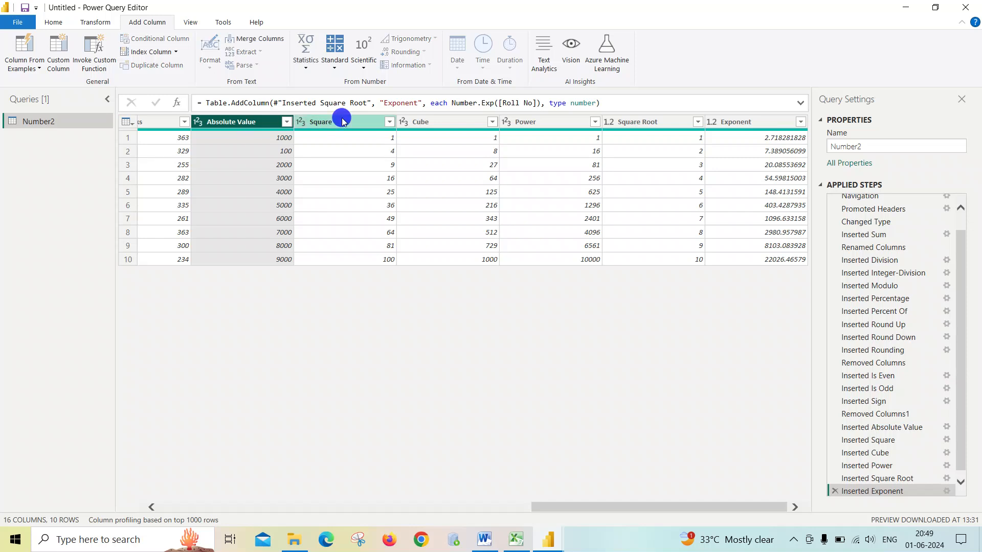
pyautogui.keyDown('ctrl'); pyautogui.click(413, 121); pyautogui.keyUp('ctrl')
pyautogui.keyDown('ctrl'); pyautogui.click(523, 121); pyautogui.keyUp('ctrl')
pyautogui.keyDown('ctrl'); pyautogui.click(637, 121); pyautogui.keyUp('ctrl')
pyautogui.keyDown('ctrl'); pyautogui.click(730, 122); pyautogui.keyUp('ctrl')
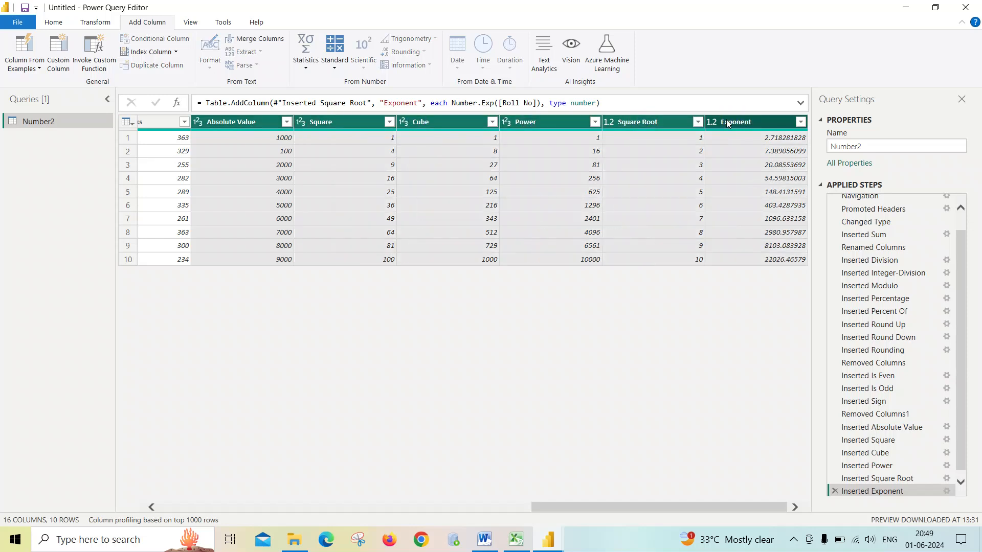
pyautogui.rightClick(264, 125)
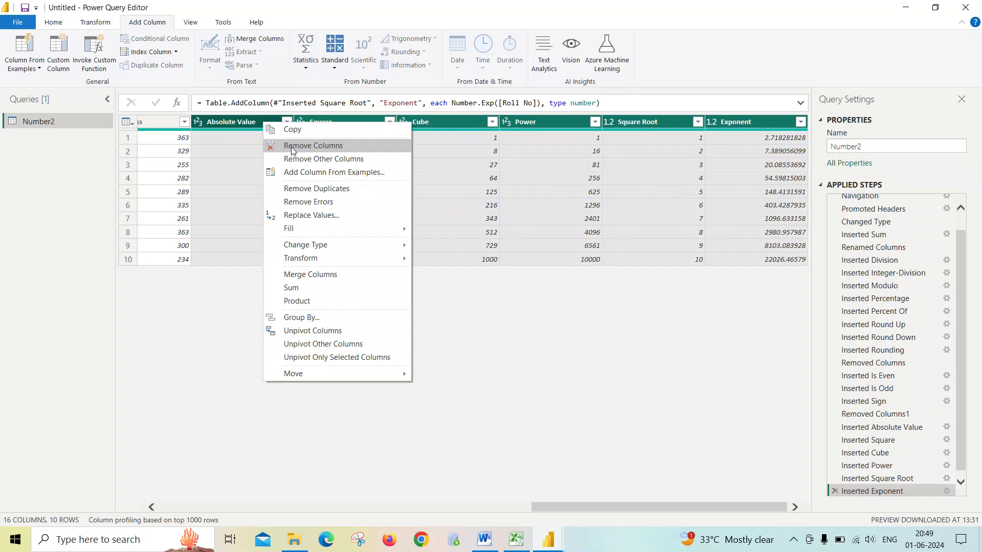
pyautogui.click(290, 146)
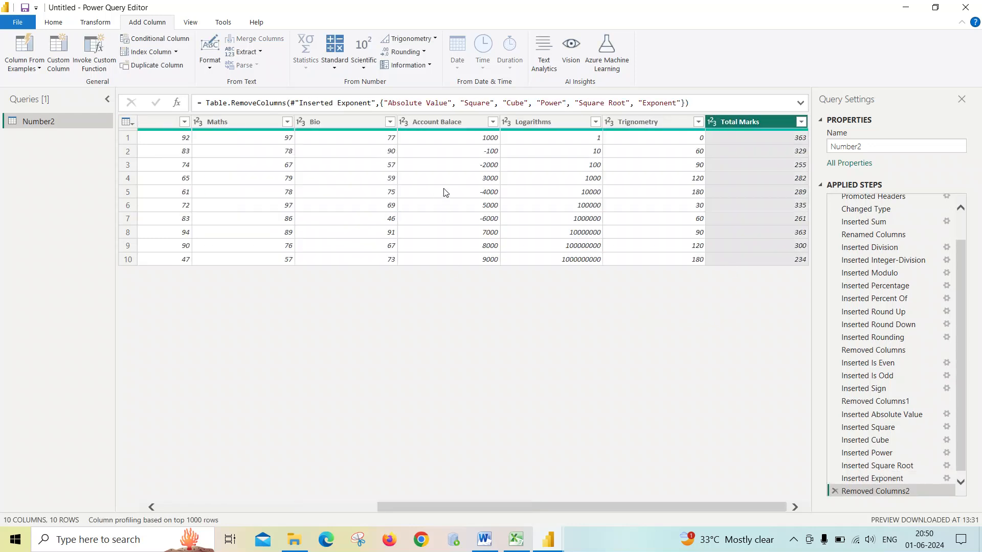
pyautogui.click(366, 66)
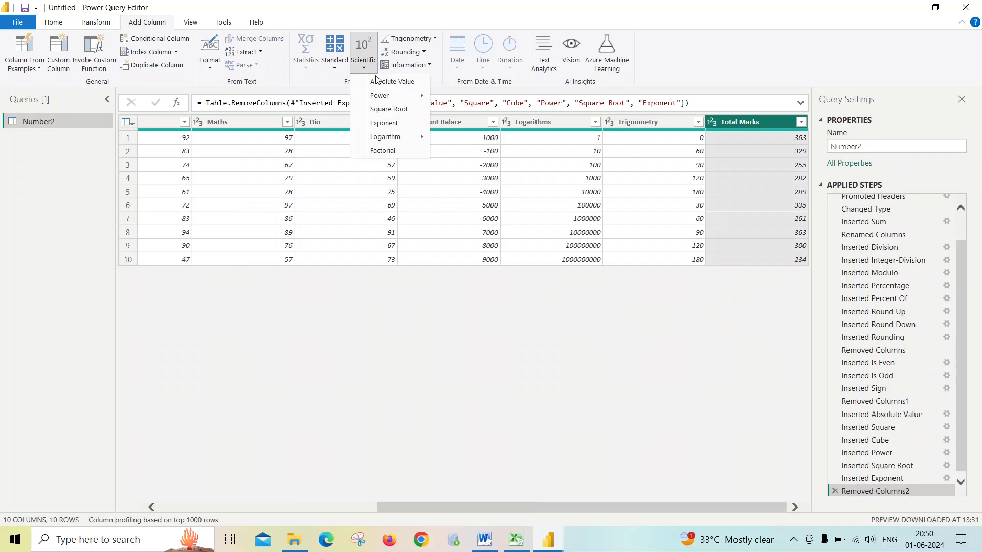
pyautogui.moveTo(405, 143)
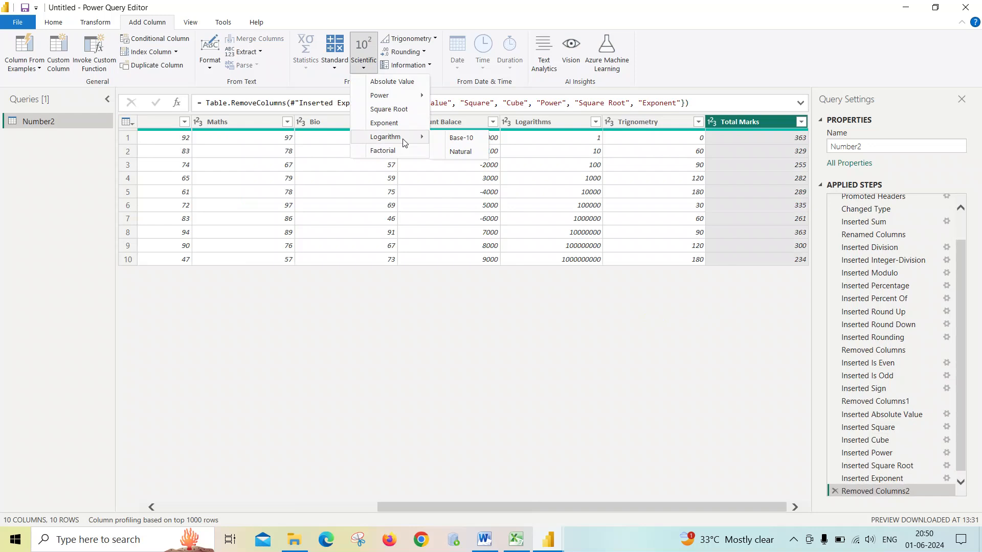
pyautogui.click(487, 304)
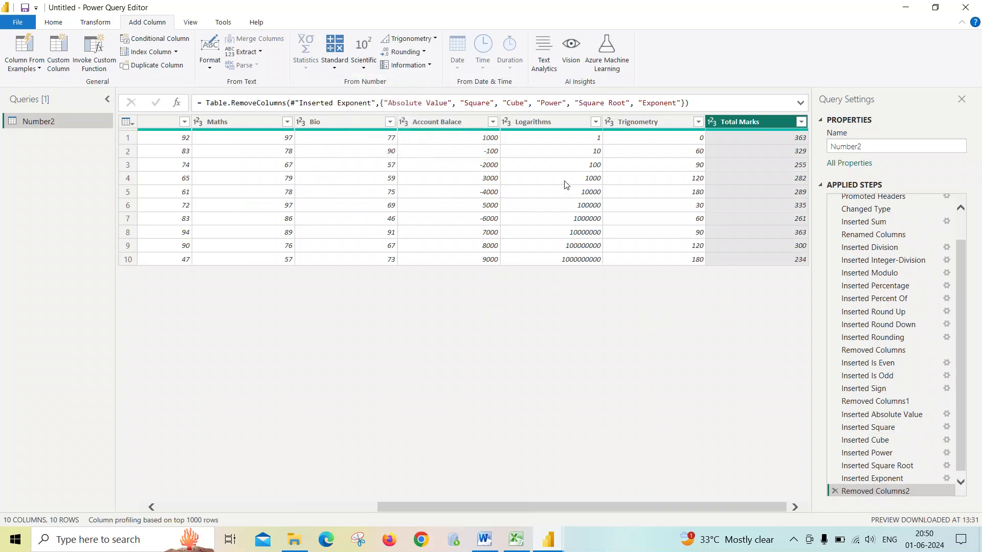
# - Add a Base-10 Logarithm column computed from the Logarithms column
pyautogui.click(554, 122)
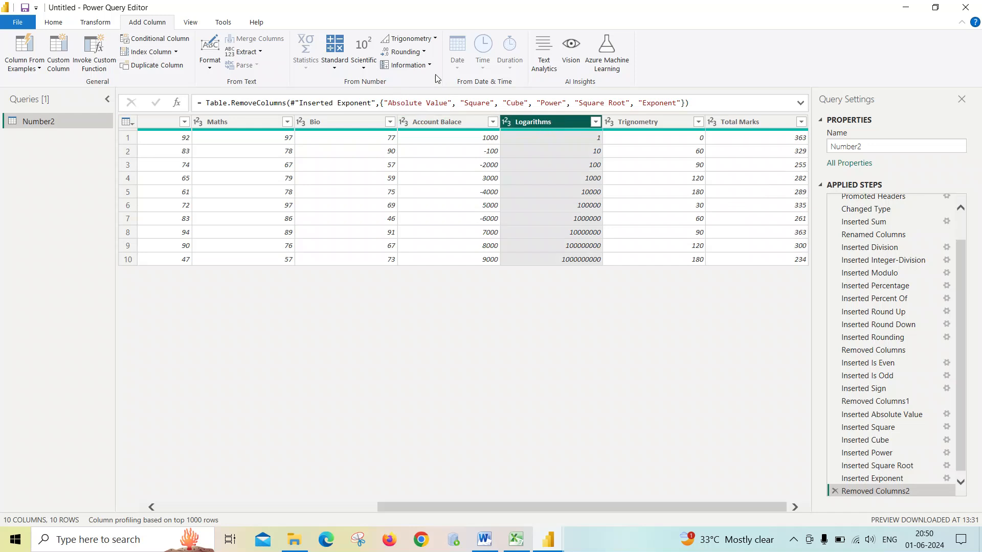
pyautogui.click(361, 65)
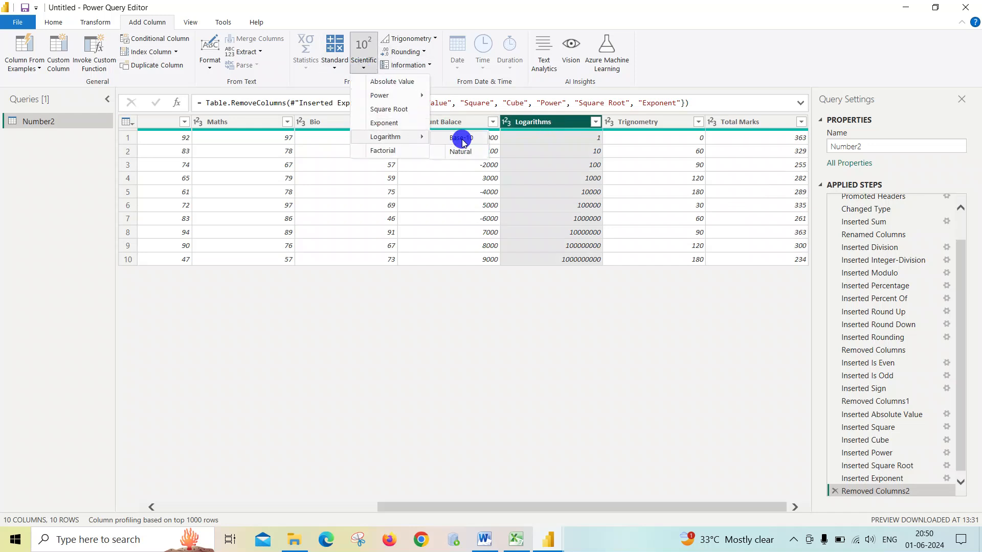
pyautogui.click(457, 137)
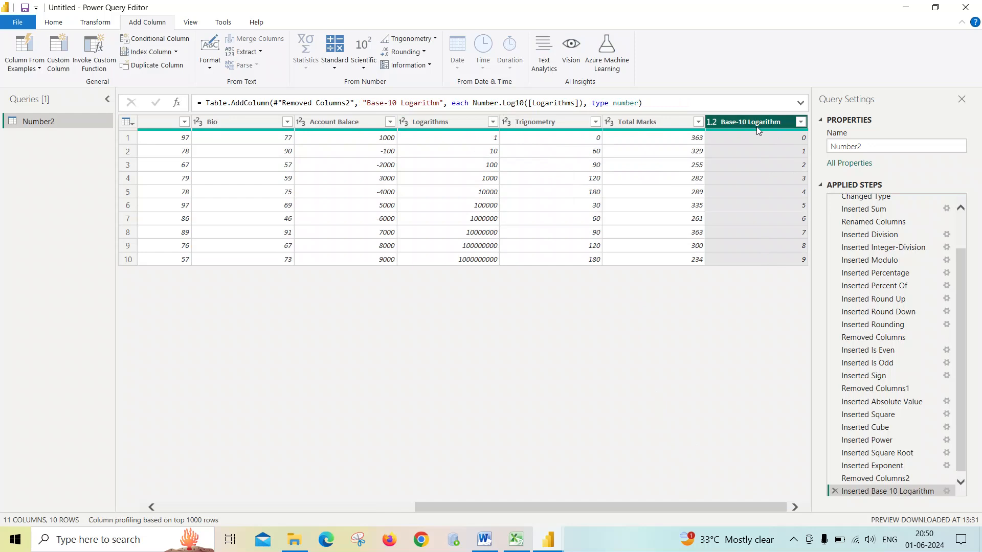
# - Switch to Word and highlight the base-10 logarithm examples, then return to Power Query Editor
pyautogui.hotkey('alt', 'Tab')
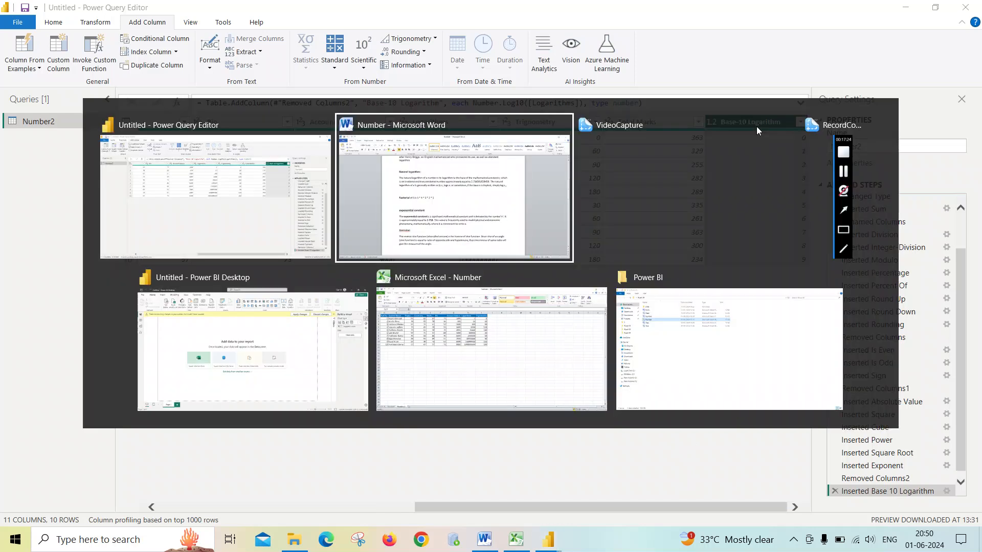
pyautogui.press('Escape')
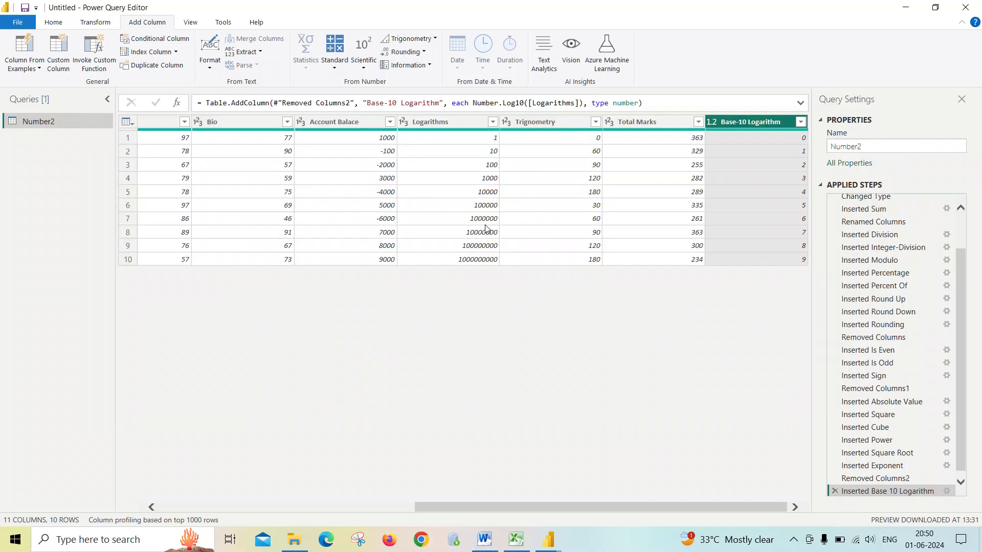
pyautogui.click(483, 543)
pyautogui.scroll(10, 430, 308)
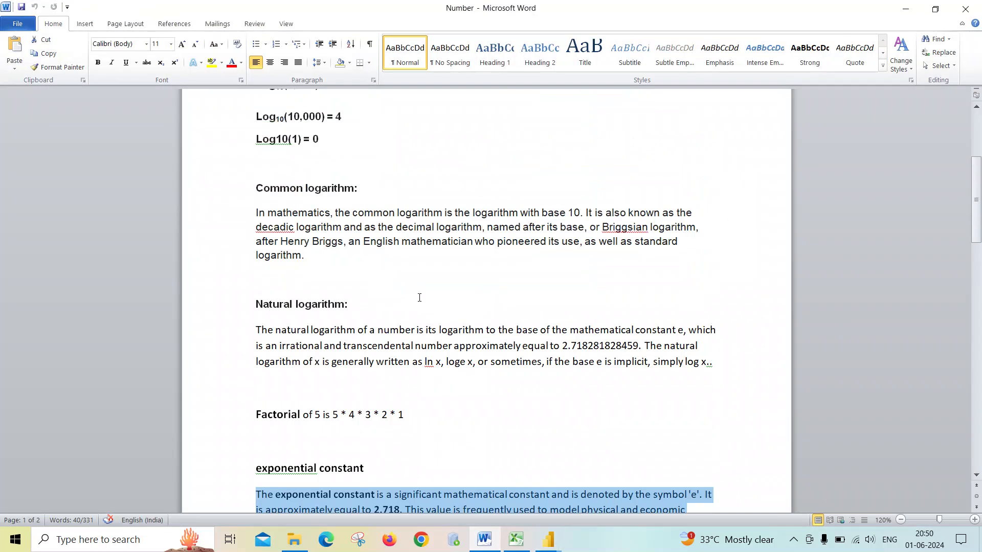
pyautogui.scroll(-1, 429, 307)
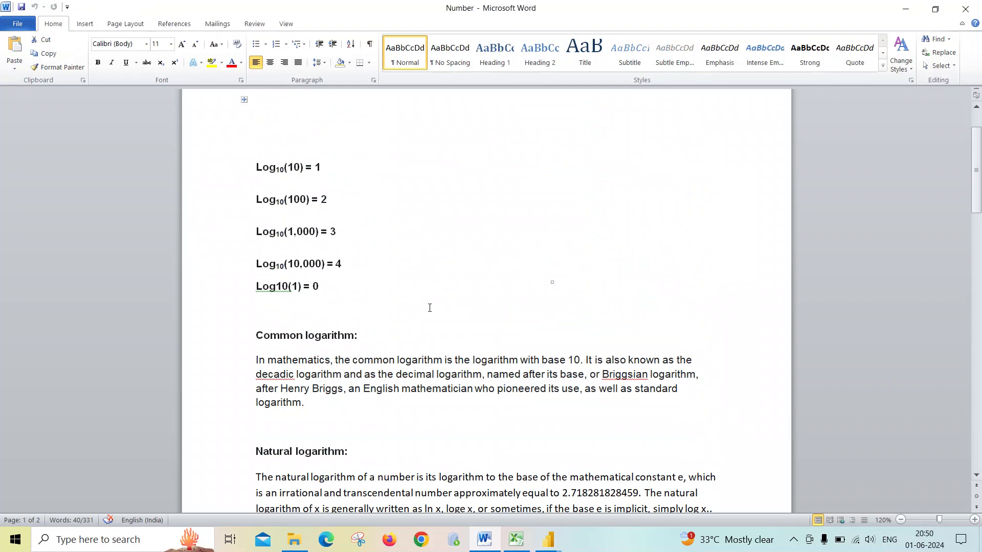
pyautogui.scroll(-1, 430, 308)
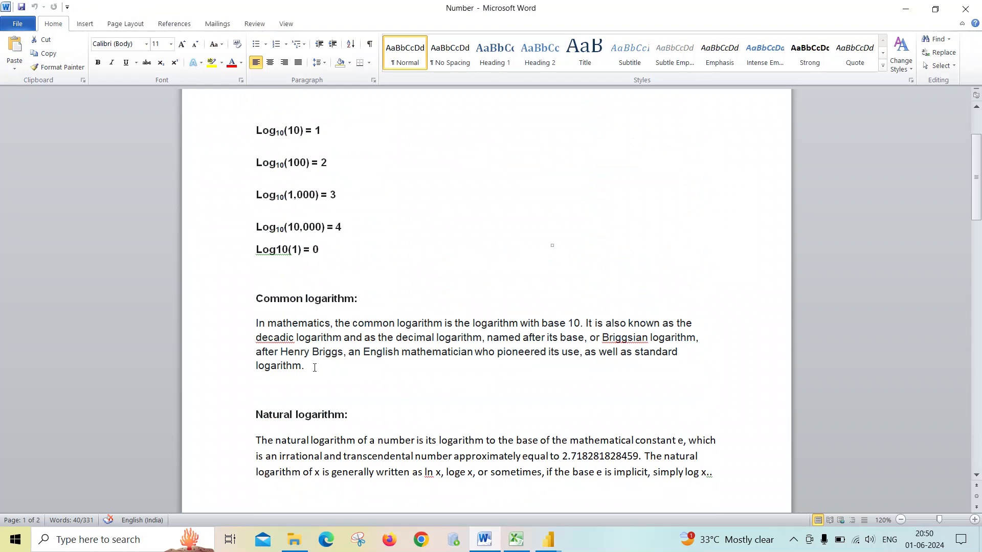
pyautogui.scroll(1, 311, 367)
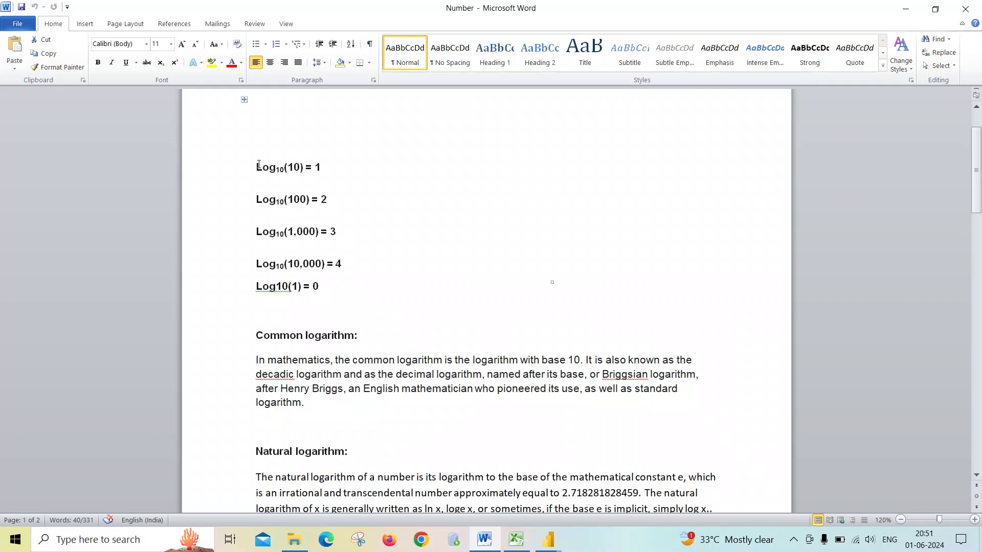
pyautogui.moveTo(258, 165); pyautogui.dragTo(349, 292)
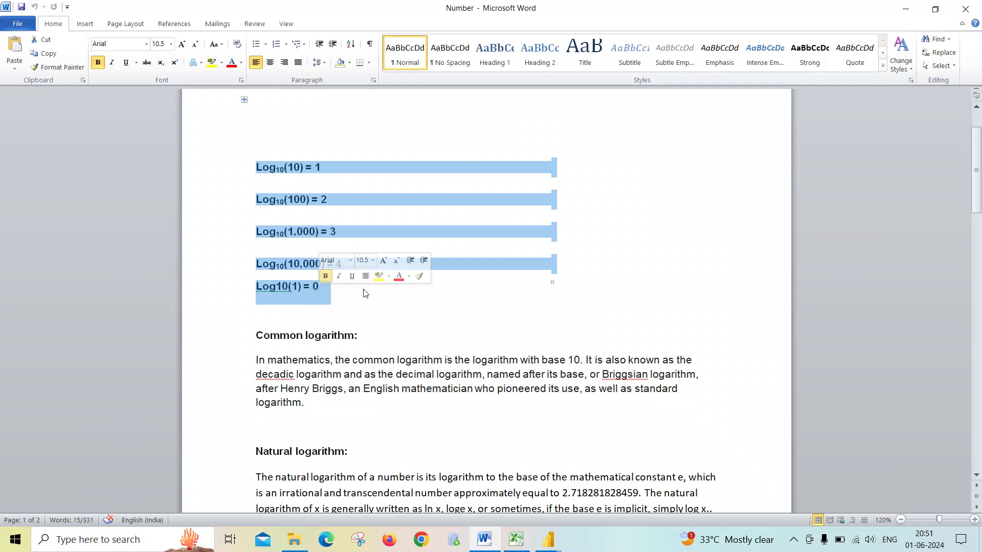
pyautogui.hotkey('alt', 'Tab')
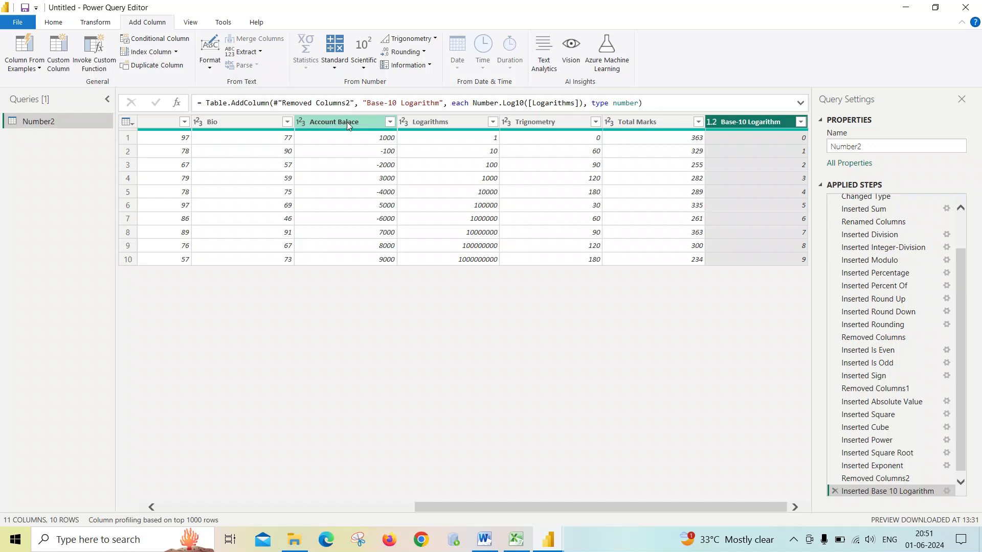
# - Add a Natural Logarithm column computed from the Logarithms column
pyautogui.click(437, 121)
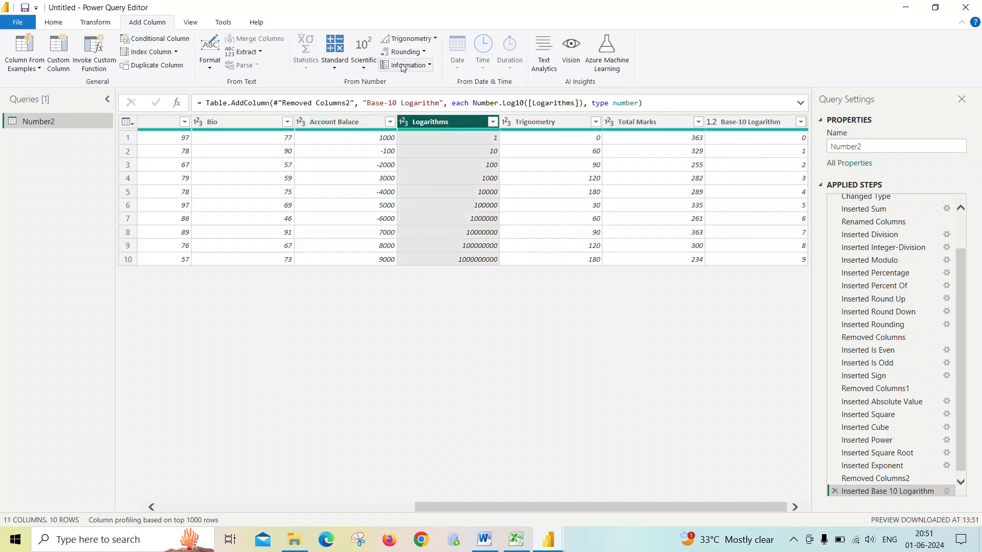
pyautogui.click(335, 66)
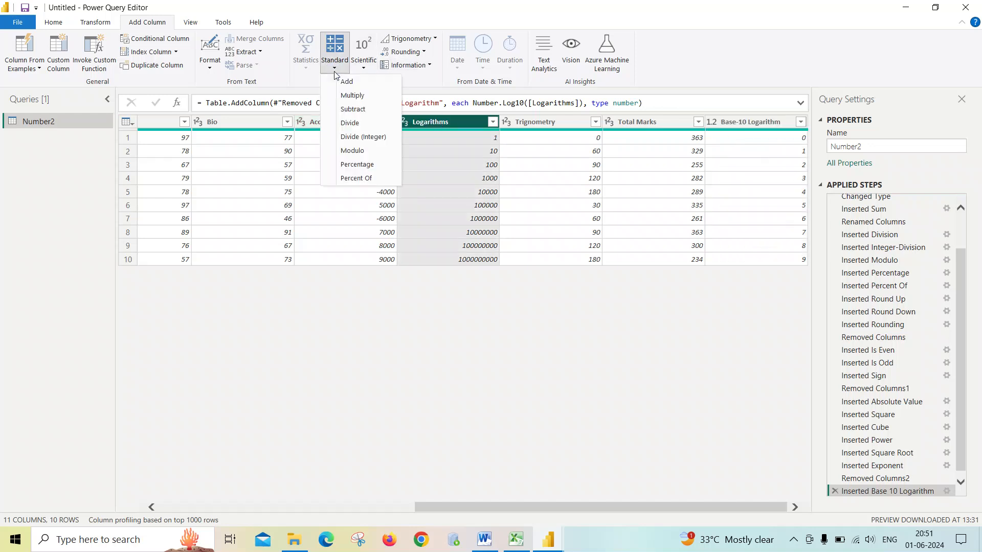
pyautogui.click(363, 60)
pyautogui.moveTo(391, 137)
pyautogui.click(451, 152)
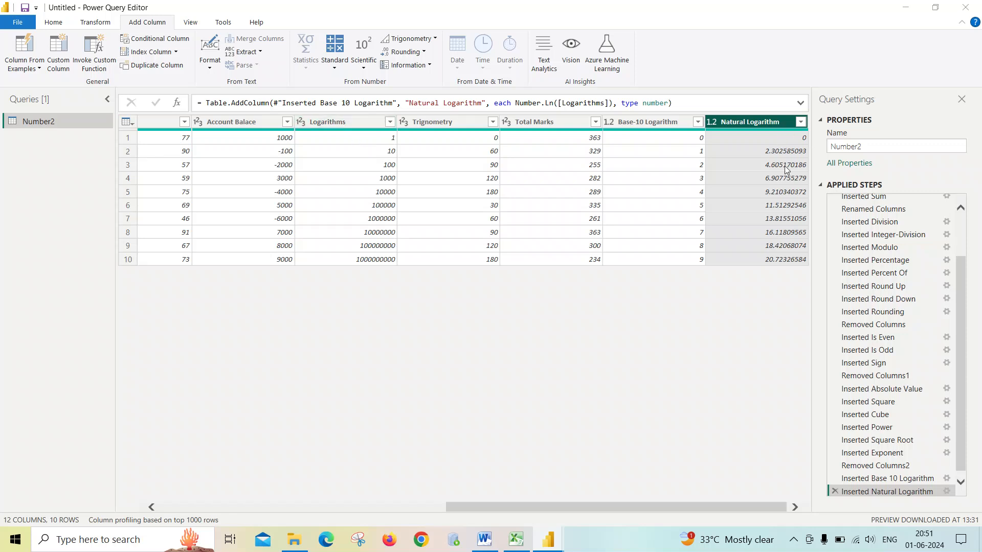
# - Switch to Word to review the natural logarithm explanation, then return to Power Query Editor
pyautogui.hotkey('alt', 'Tab')
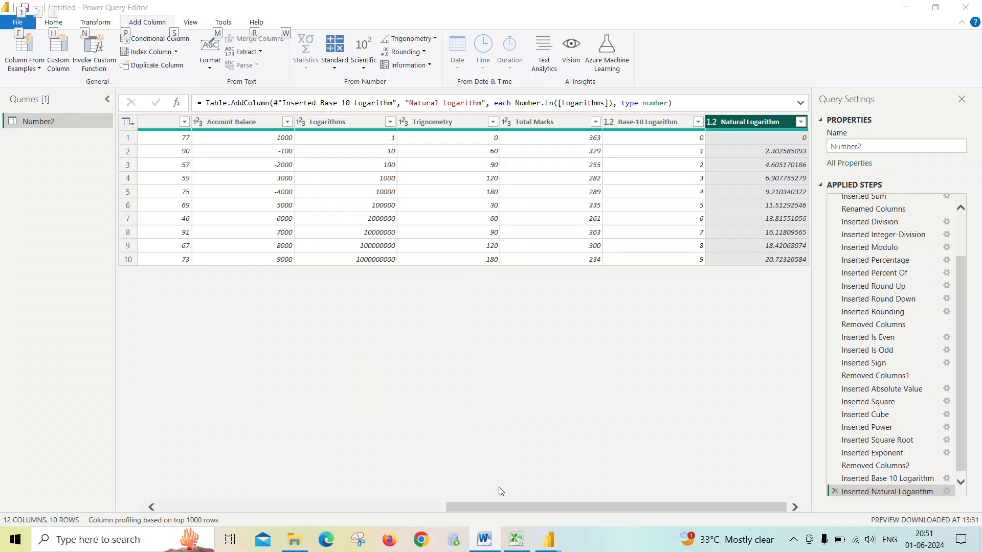
pyautogui.click(485, 541)
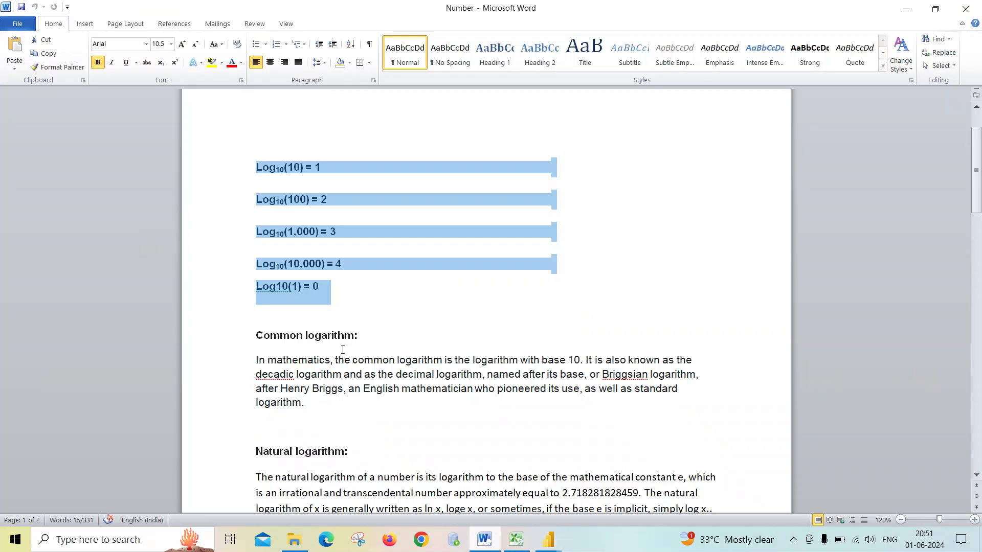
pyautogui.scroll(-2, 359, 377)
pyautogui.click(353, 438)
pyautogui.scroll(-1, 383, 438)
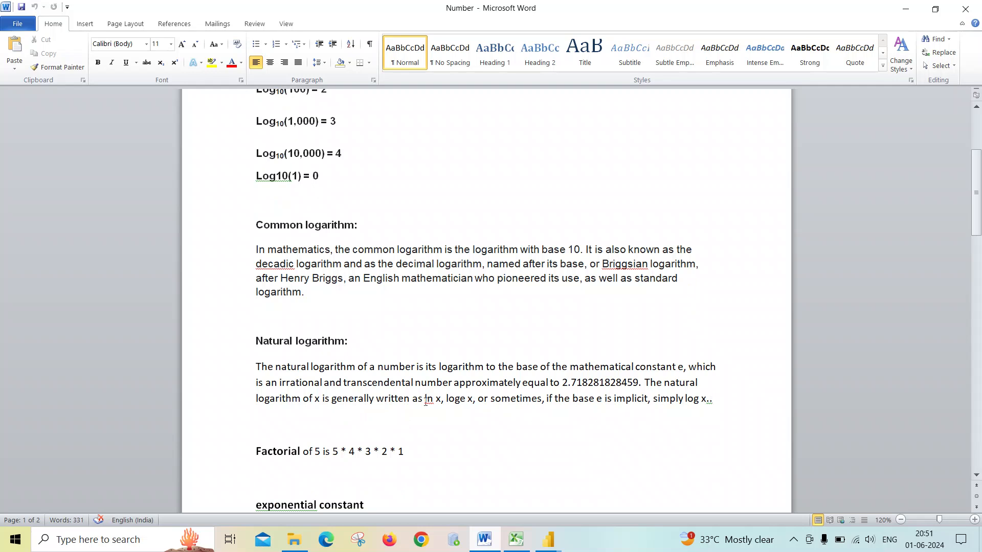
pyautogui.scroll(-1, 380, 399)
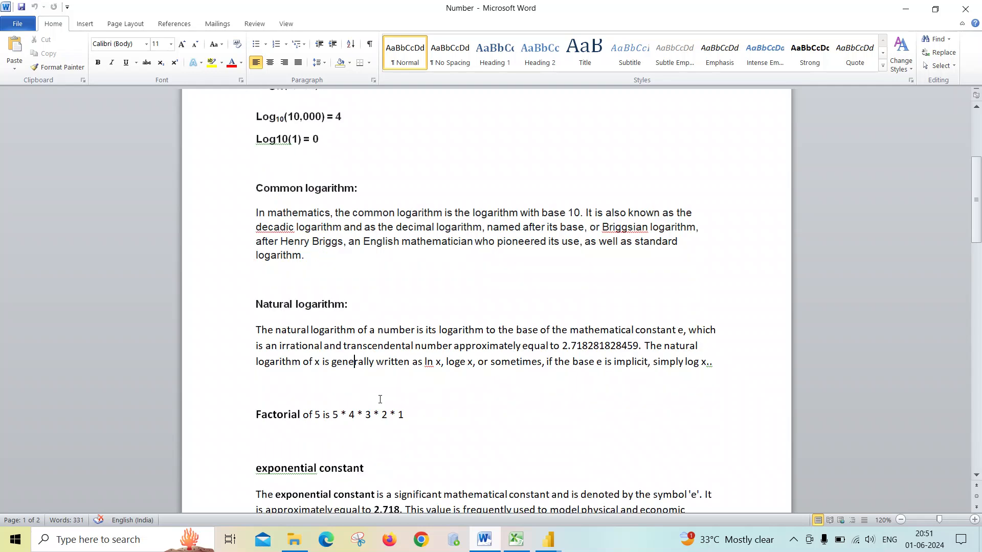
pyautogui.hotkey('alt', 'Tab')
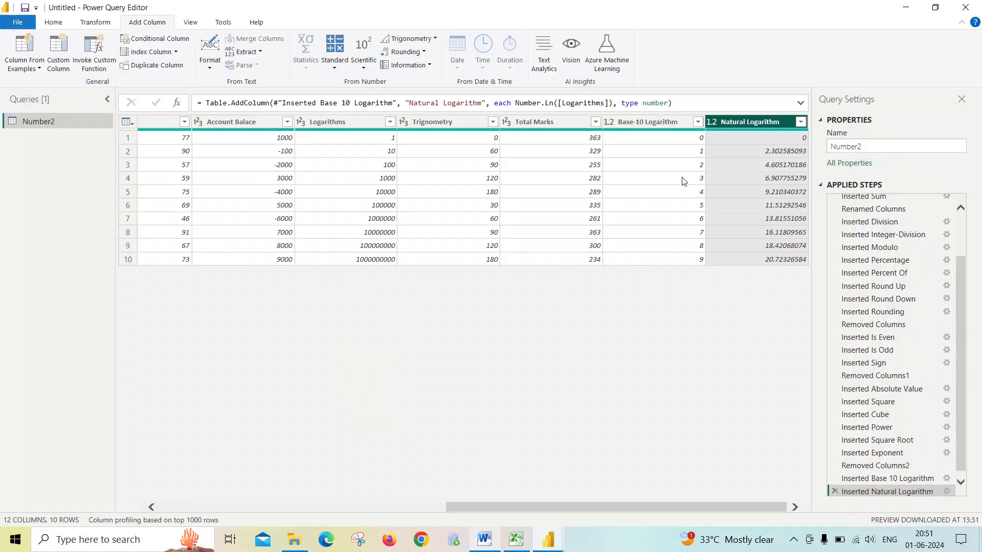
# - Add a Factorial column computed from the Roll No column
pyautogui.click(365, 64)
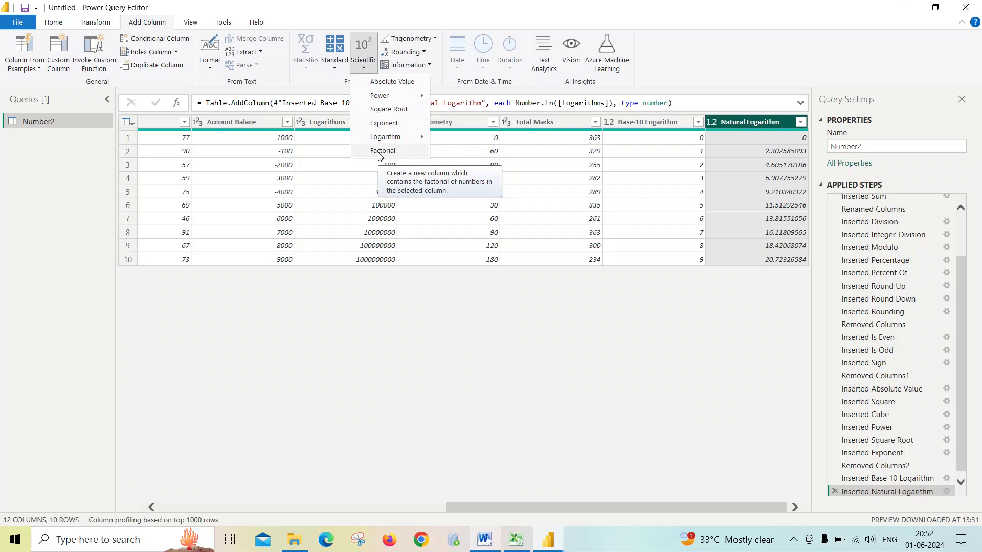
pyautogui.click(428, 324)
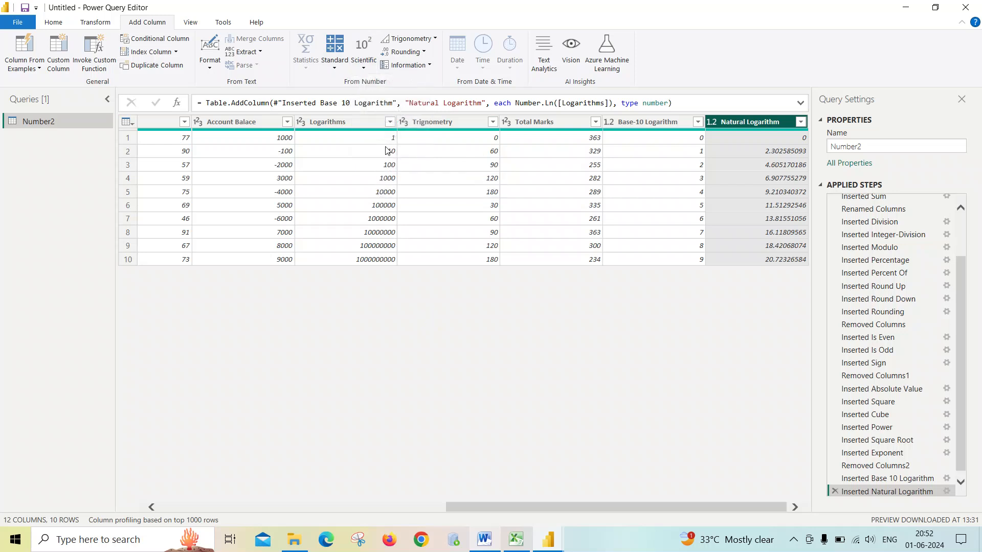
pyautogui.click(517, 507)
pyautogui.moveTo(517, 507); pyautogui.dragTo(191, 483)
pyautogui.click(168, 124)
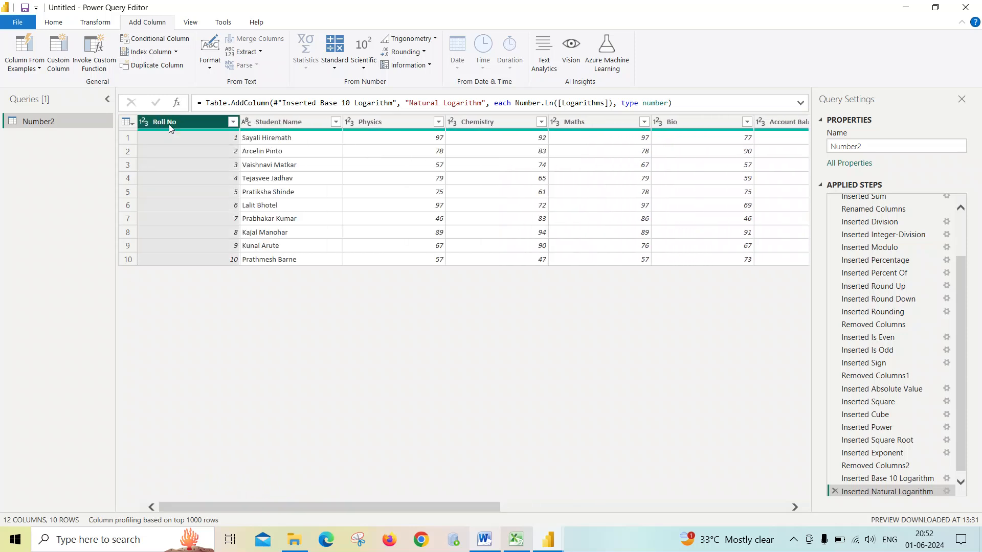
pyautogui.click(429, 66)
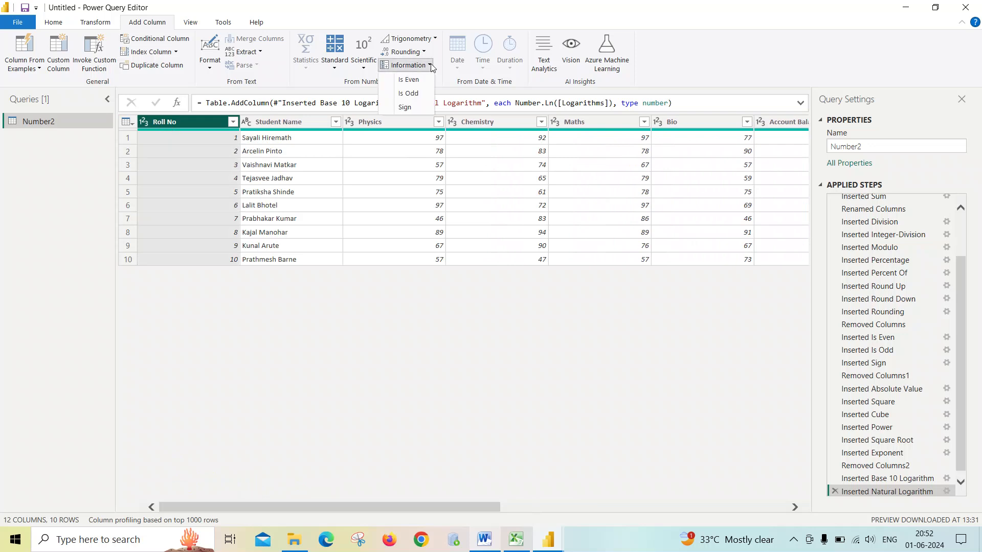
pyautogui.click(371, 70)
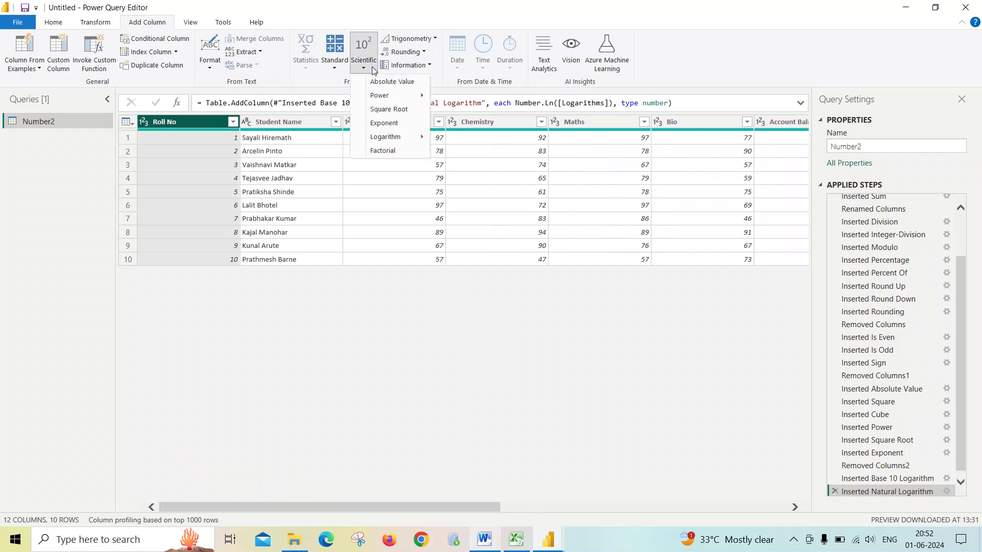
pyautogui.click(385, 151)
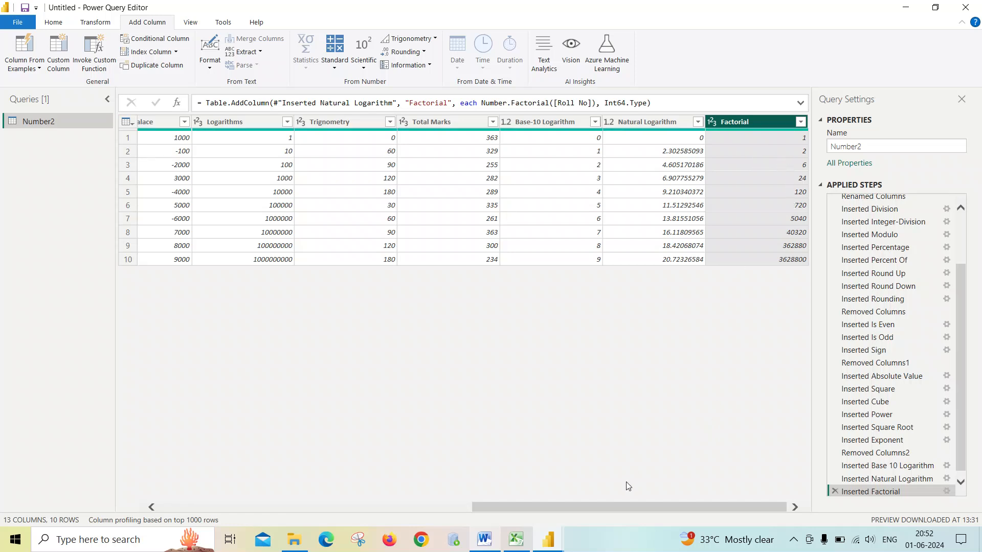
# - Switch to Word and highlight the factorial of 5 example in the document
pyautogui.moveTo(624, 505); pyautogui.dragTo(234, 504)
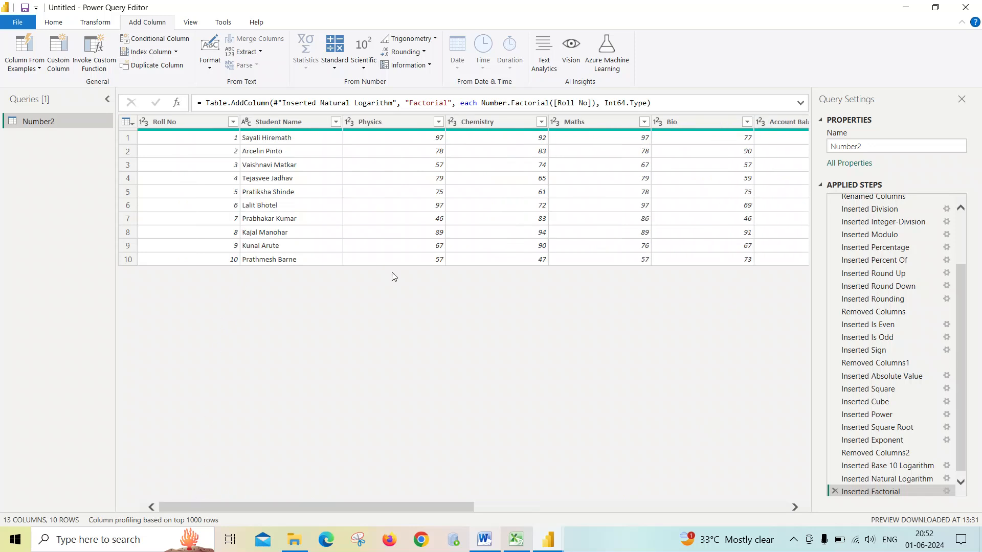
pyautogui.moveTo(460, 507); pyautogui.dragTo(794, 504)
pyautogui.hotkey('alt', 'Tab')
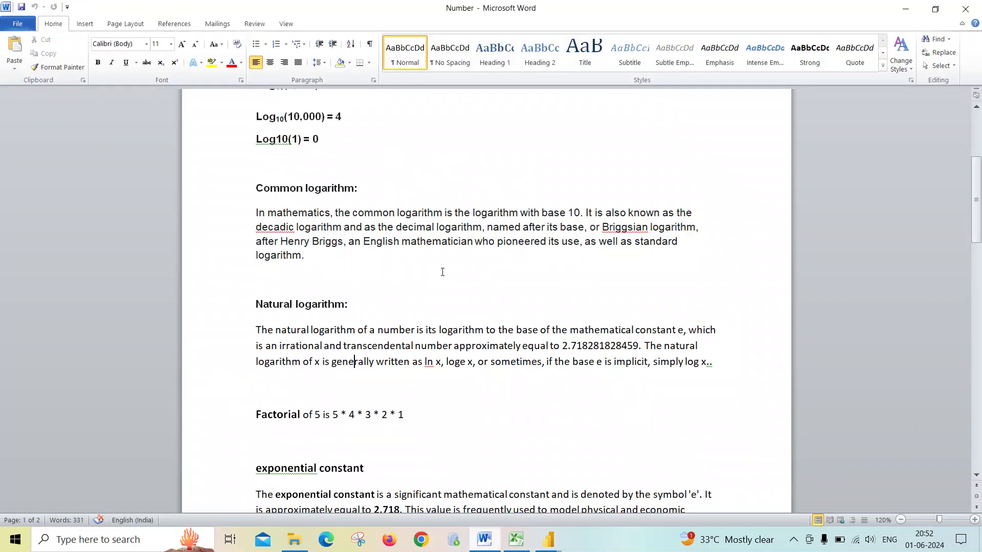
pyautogui.scroll(-4, 366, 298)
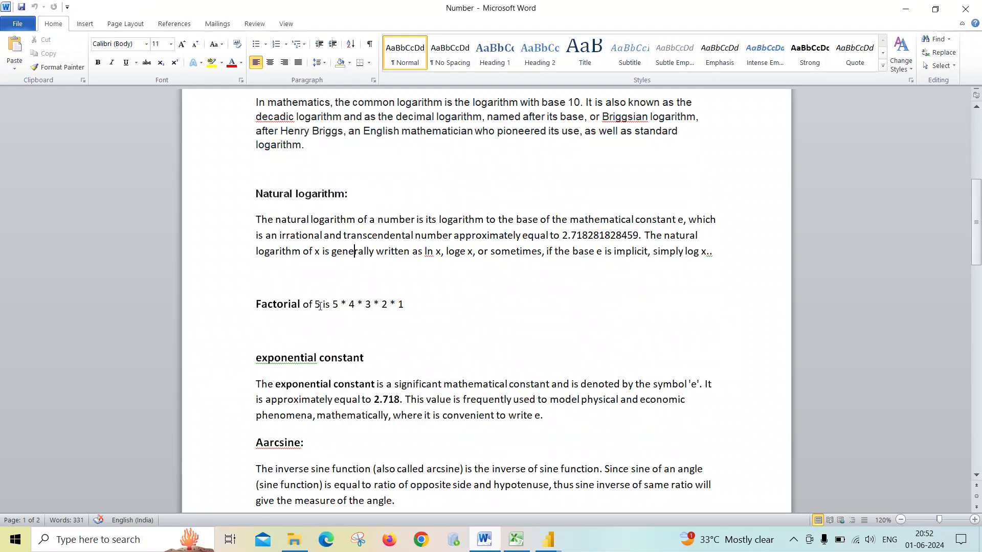
pyautogui.moveTo(320, 305); pyautogui.dragTo(275, 309)
pyautogui.click(336, 307)
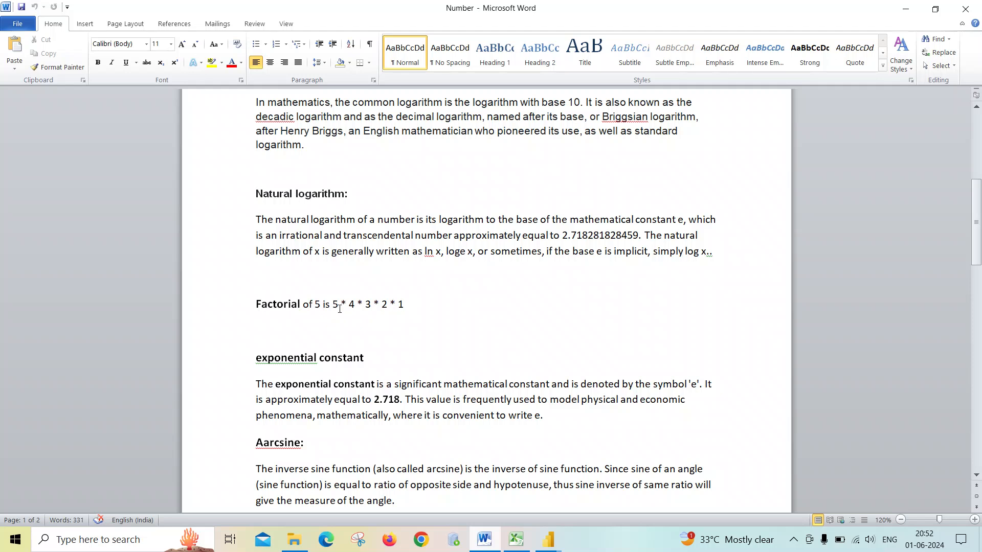
# - Switch back to Power Query Editor
pyautogui.hotkey('alt', 'Tab')
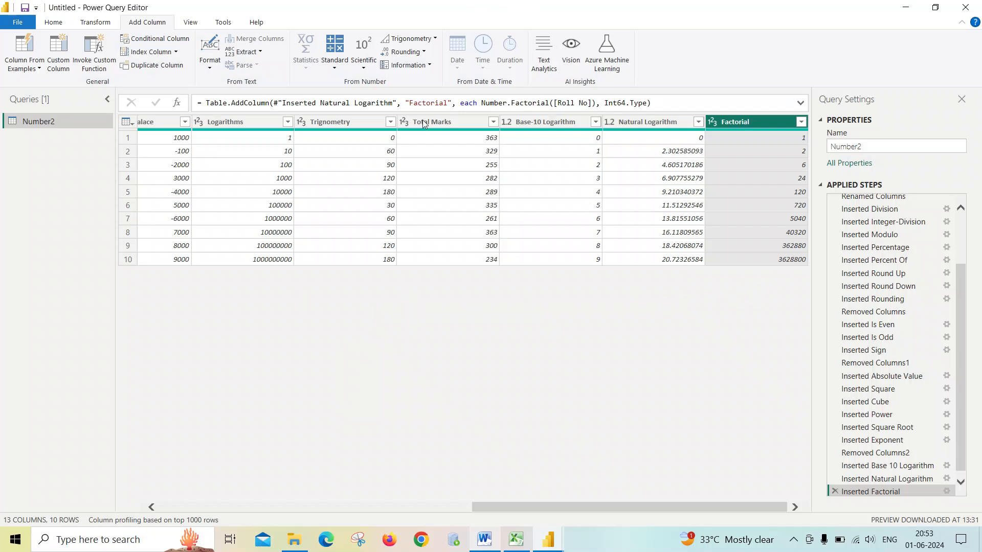
pyautogui.click(340, 67)
pyautogui.click(366, 69)
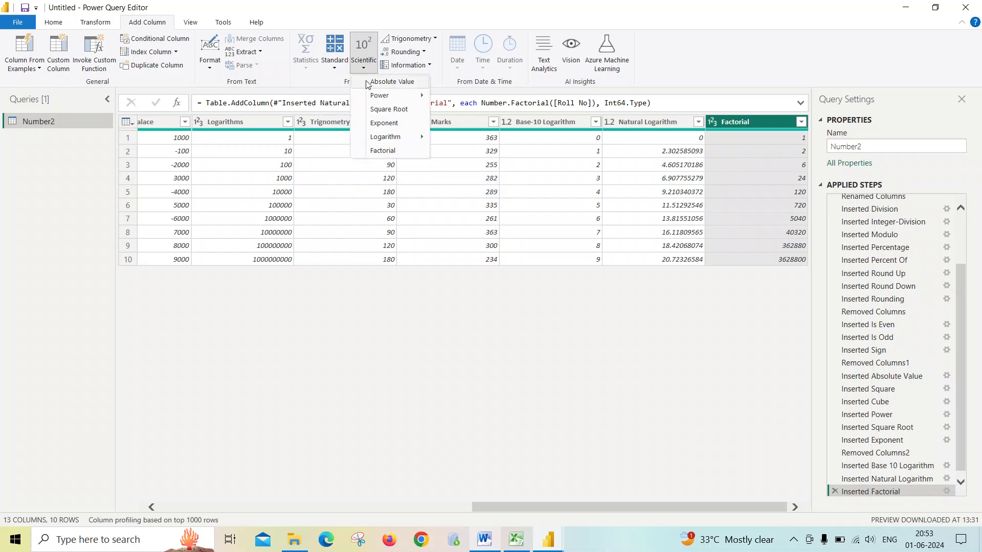
pyautogui.click(381, 185)
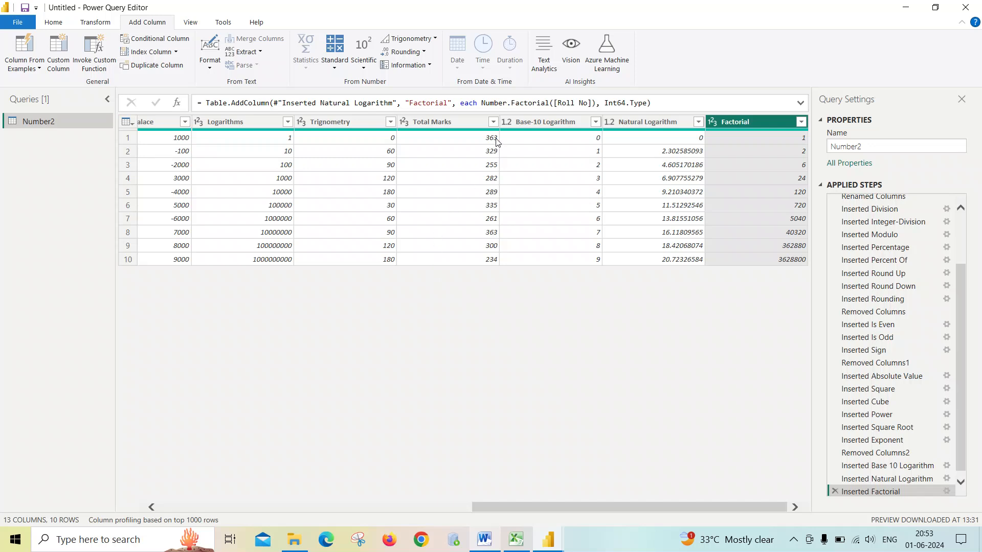
# - Remove the Base-10 Logarithm, Natural Logarithm and Factorial columns together
pyautogui.click(335, 122)
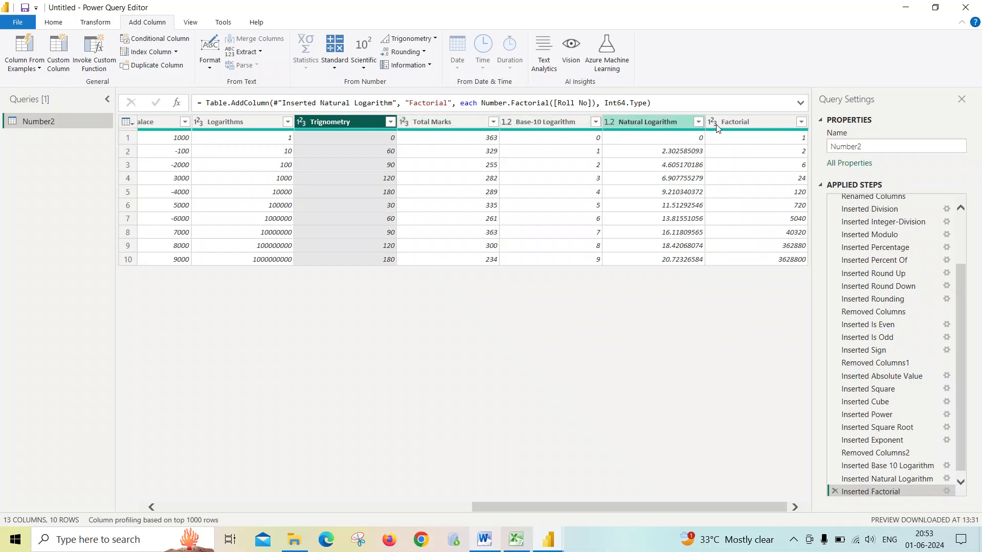
pyautogui.click(757, 123)
pyautogui.click(474, 125)
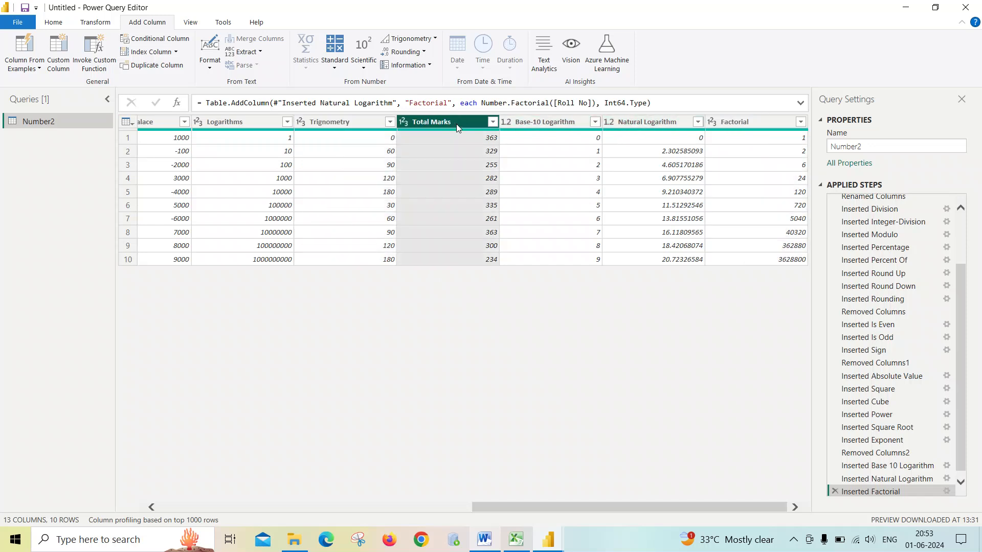
pyautogui.click(506, 122)
pyautogui.press('Escape')
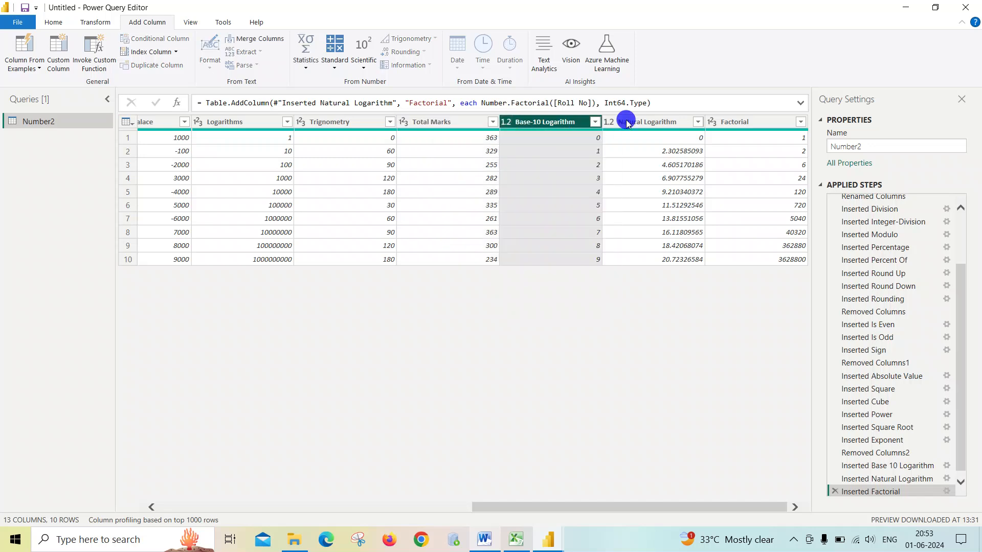
pyautogui.keyDown('ctrl'); pyautogui.click(644, 122); pyautogui.keyUp('ctrl')
pyautogui.keyDown('ctrl'); pyautogui.click(734, 121); pyautogui.keyUp('ctrl')
pyautogui.rightClick(738, 125)
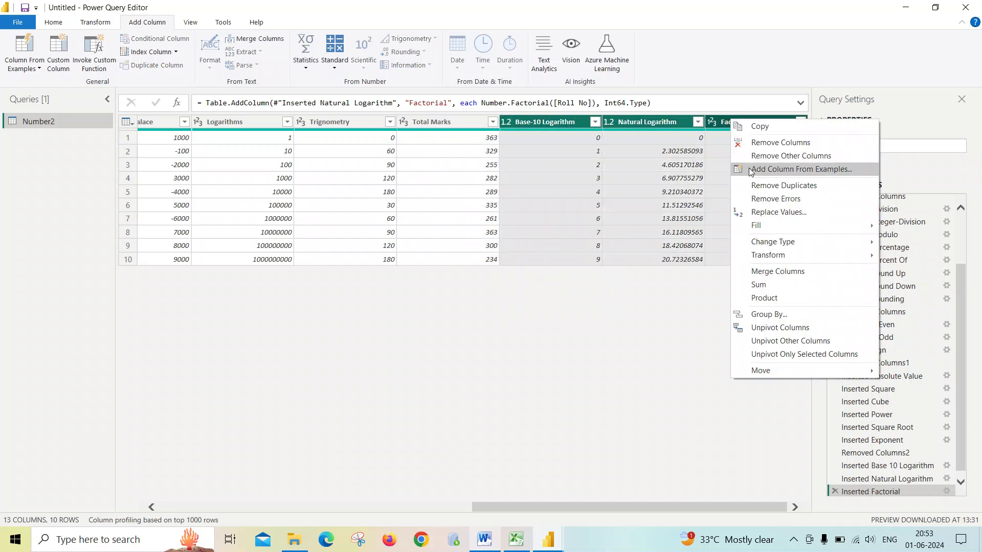
pyautogui.click(764, 143)
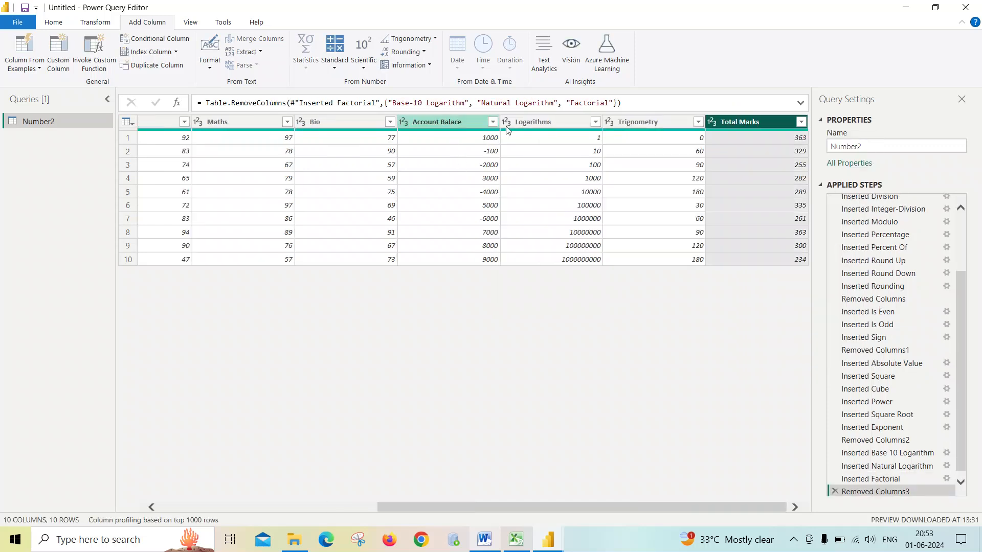
# - Add a Sine column computed from the Trignometry column
pyautogui.click(436, 40)
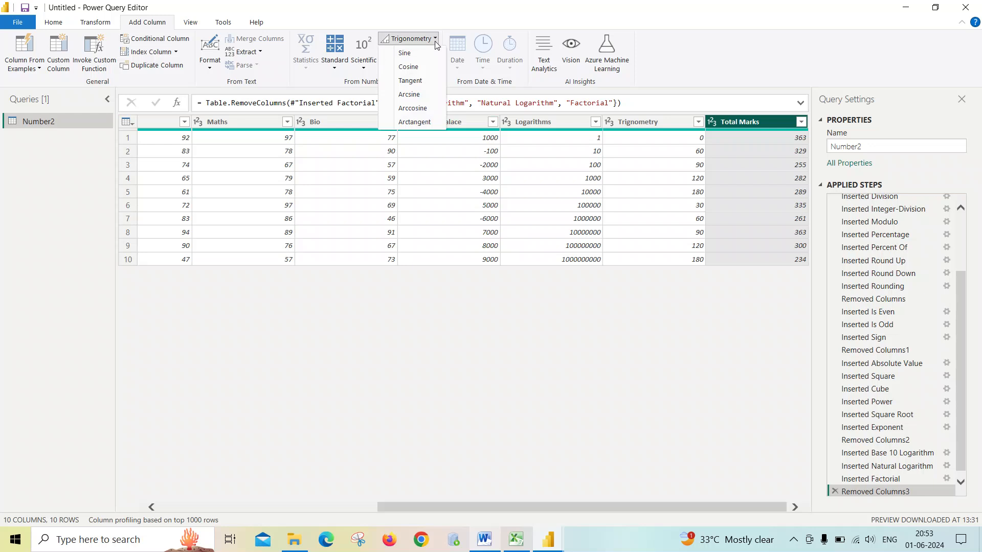
pyautogui.click(459, 287)
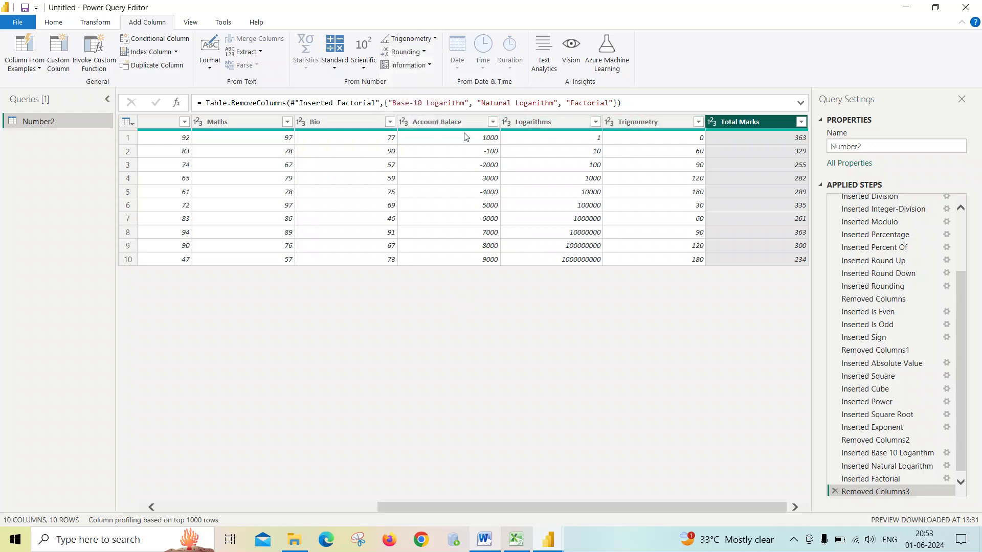
pyautogui.click(611, 123)
pyautogui.click(628, 124)
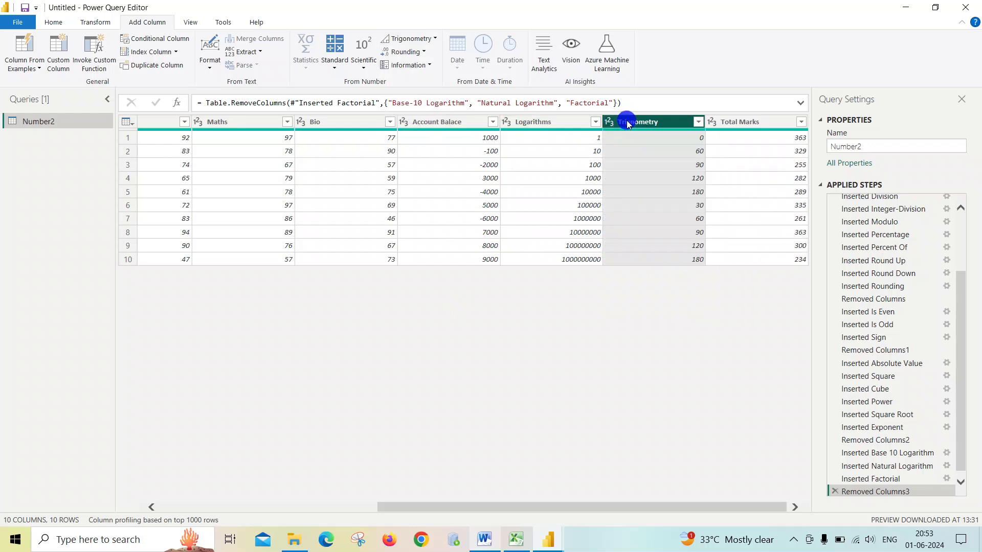
pyautogui.click(422, 45)
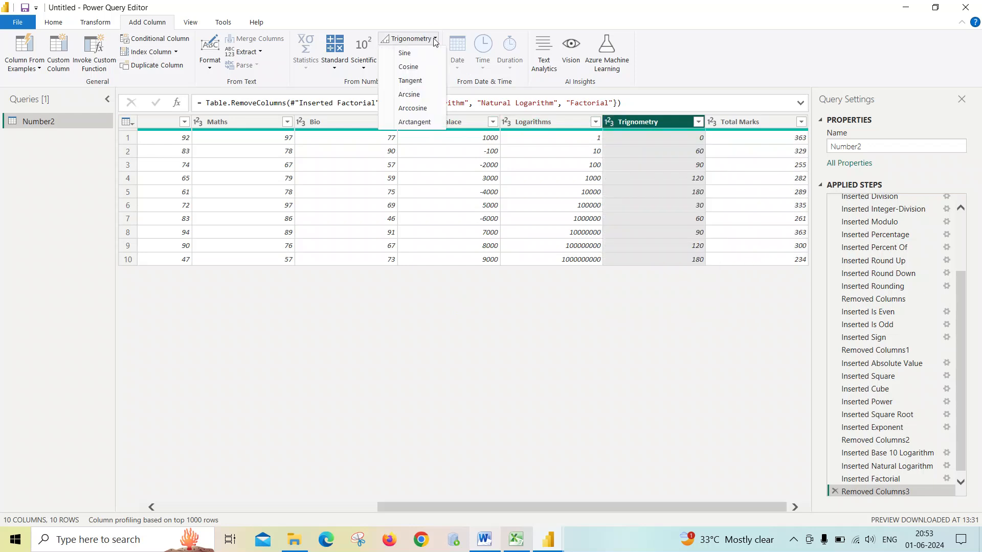
pyautogui.click(414, 55)
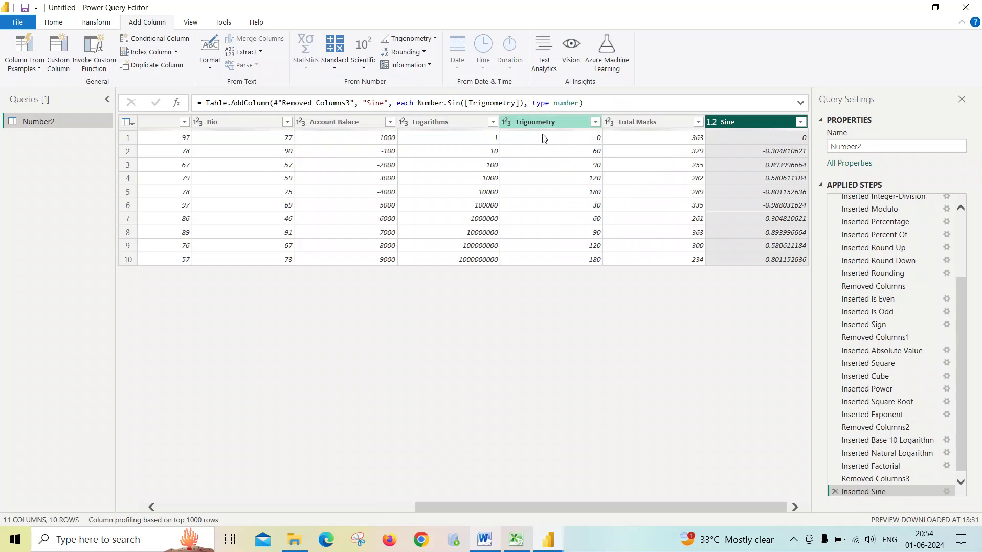
# - Add a Cosine column computed from the Trignometry column
pyautogui.click(551, 121)
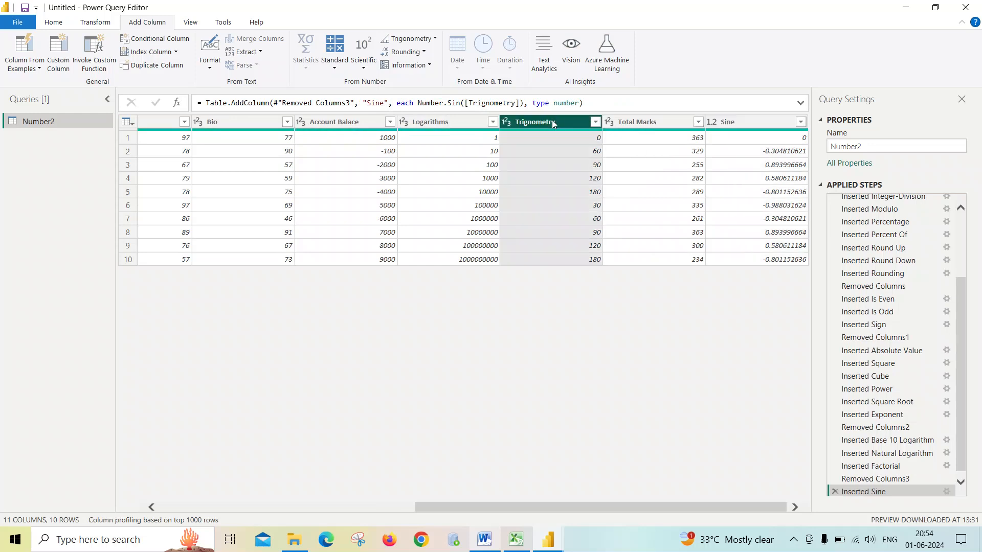
pyautogui.click(772, 120)
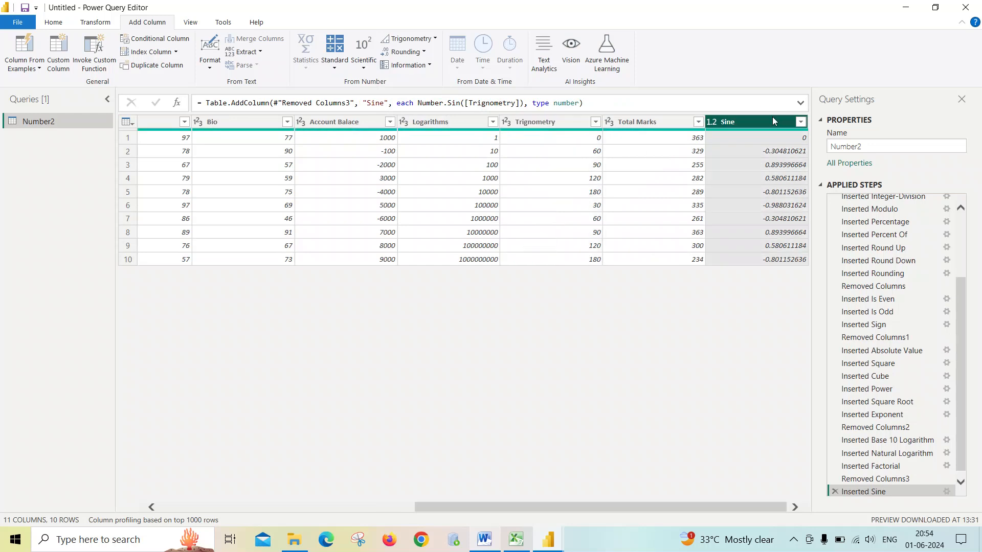
pyautogui.click(551, 125)
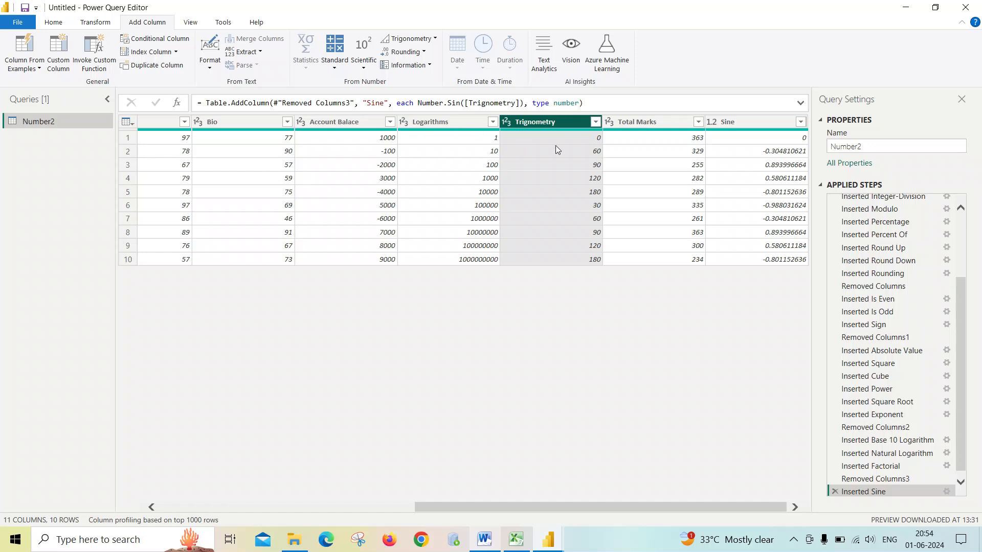
pyautogui.click(749, 122)
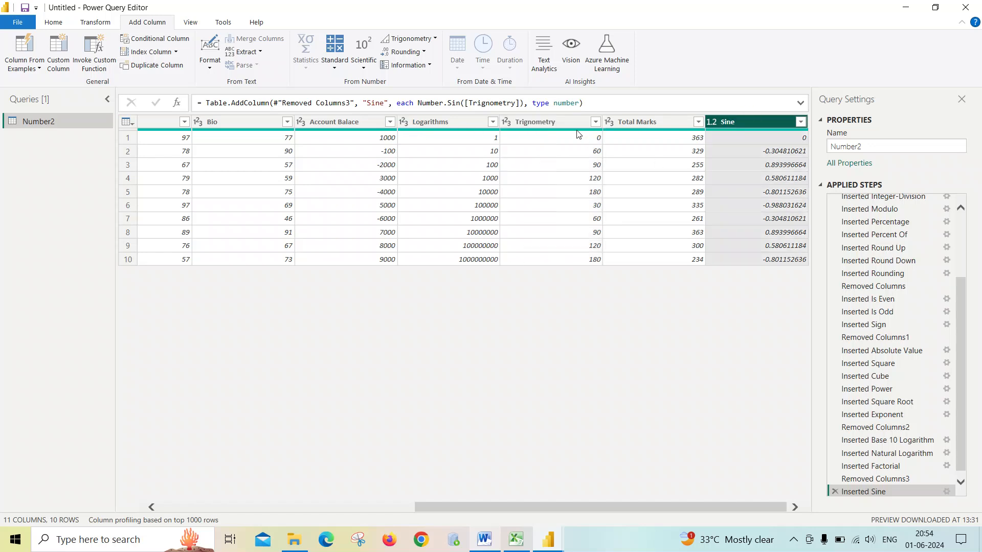
pyautogui.click(562, 127)
pyautogui.click(409, 38)
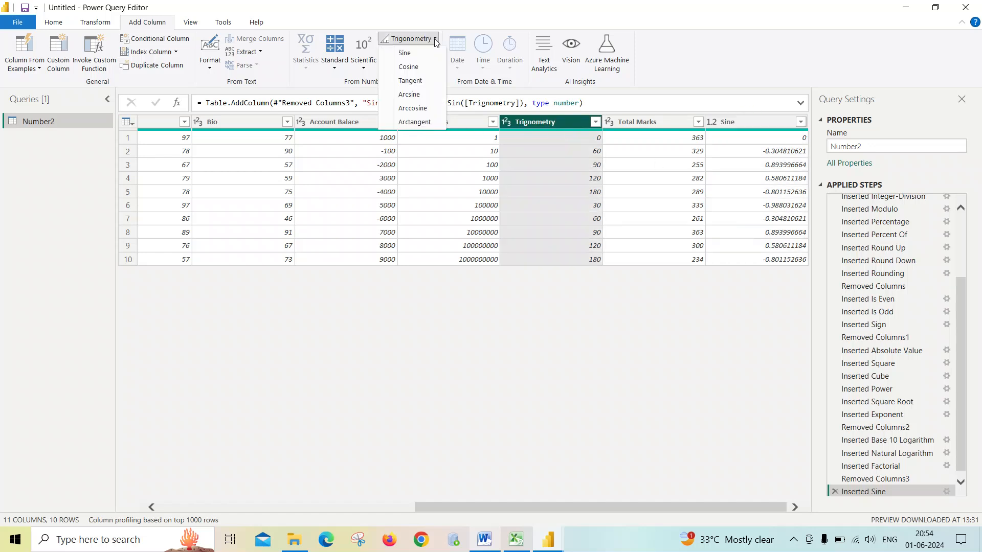
pyautogui.click(420, 68)
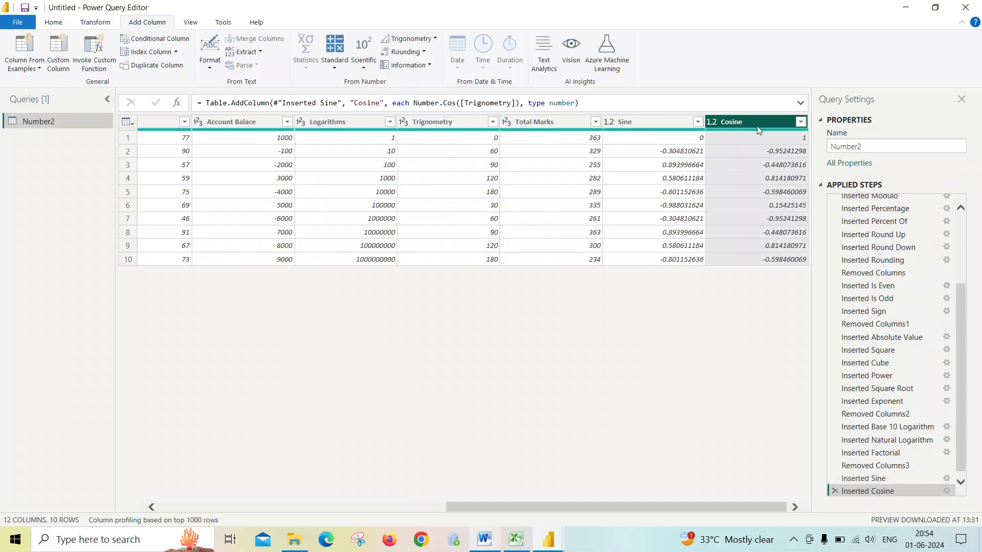
# - Add a Tangent column computed from the Trignometry column
pyautogui.keyDown('ctrl'); pyautogui.click(473, 122); pyautogui.keyUp('ctrl')
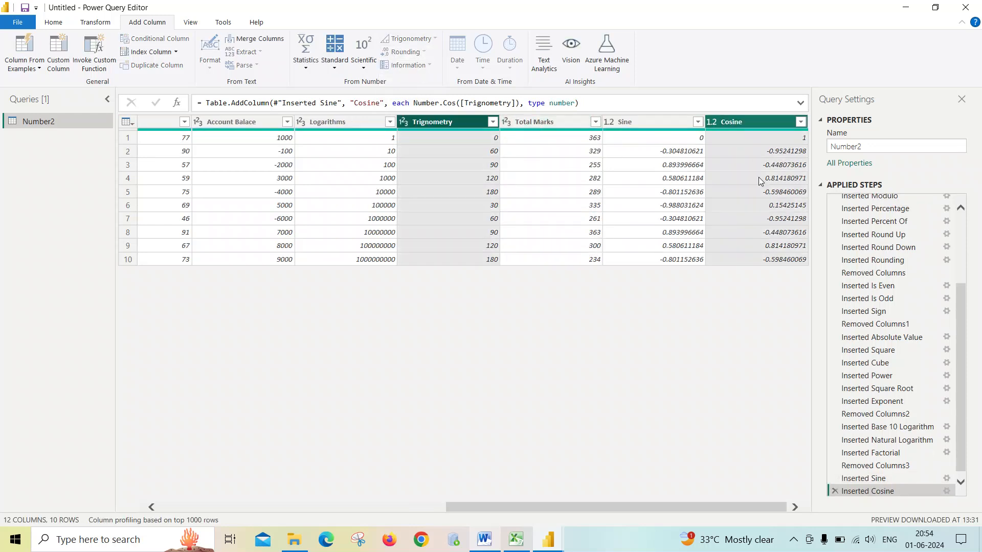
pyautogui.click(451, 121)
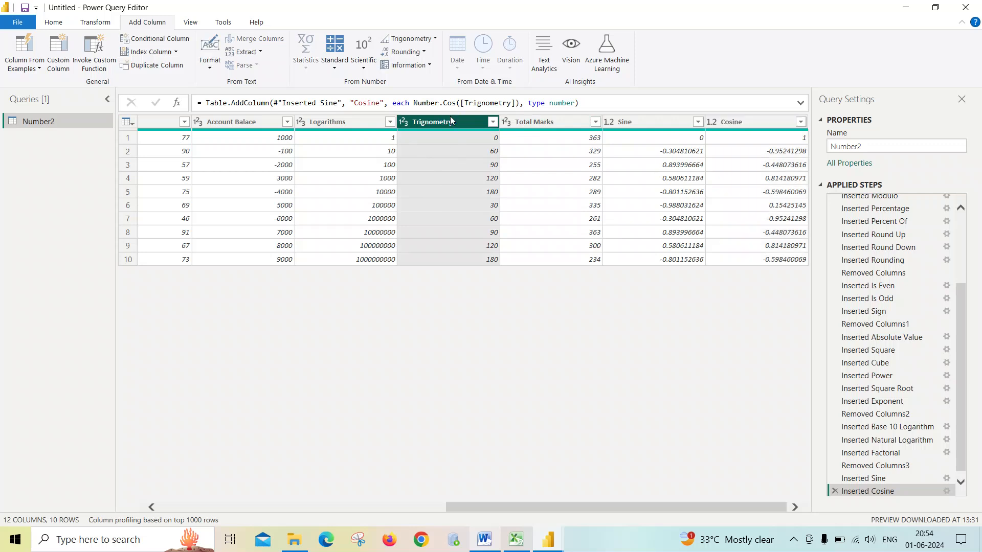
pyautogui.click(409, 38)
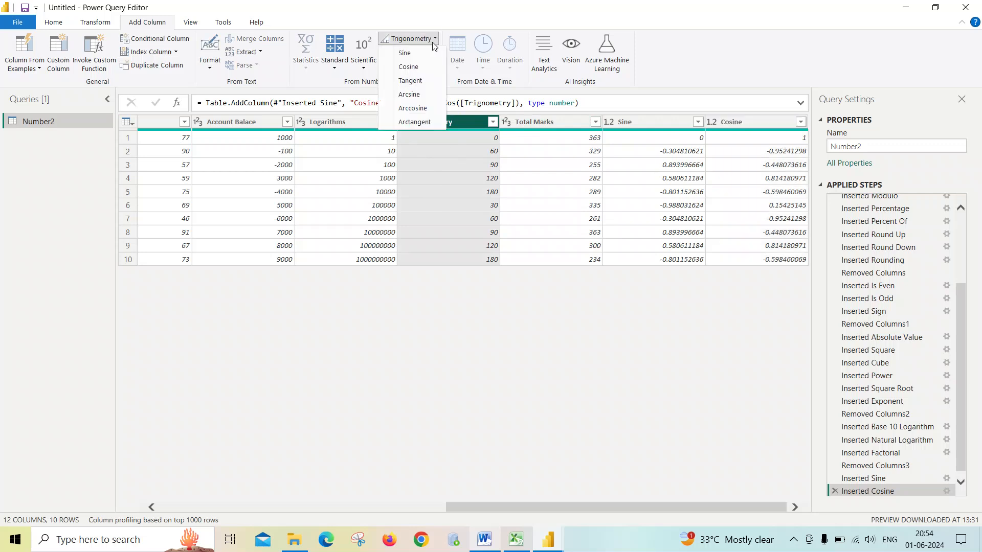
pyautogui.click(415, 81)
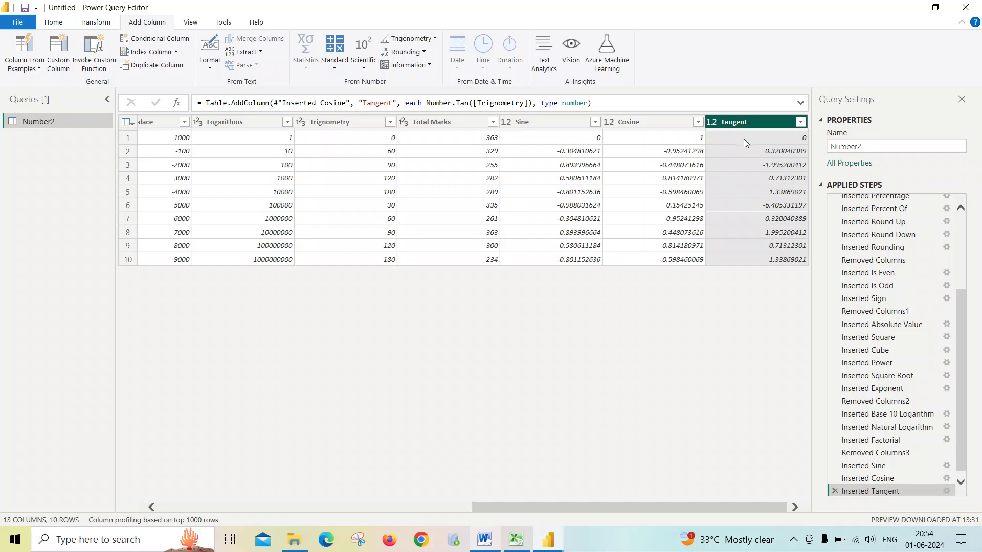
# - Add an Arcsine column computed from the Total Marks column
pyautogui.keyDown('ctrl'); pyautogui.click(453, 121); pyautogui.keyUp('ctrl')
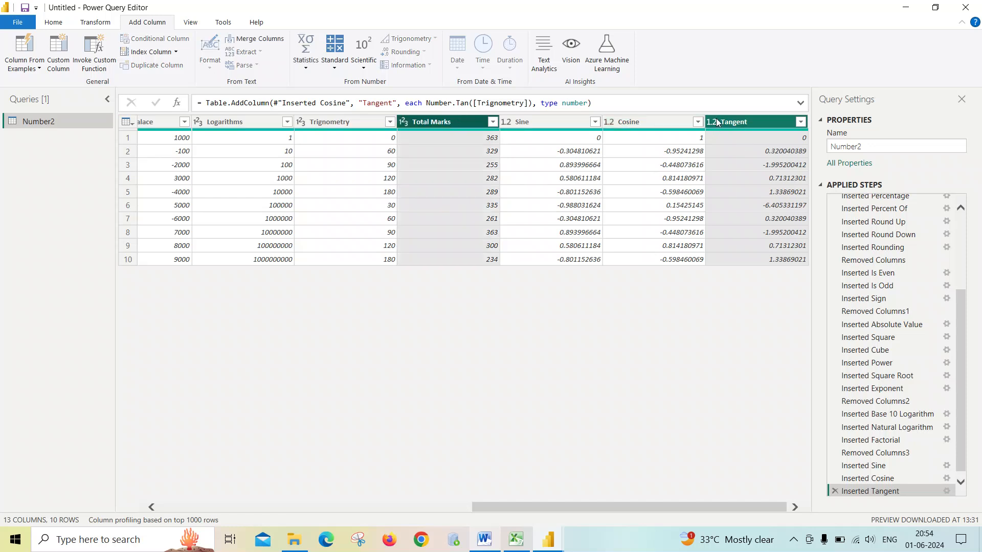
pyautogui.click(453, 122)
pyautogui.click(435, 39)
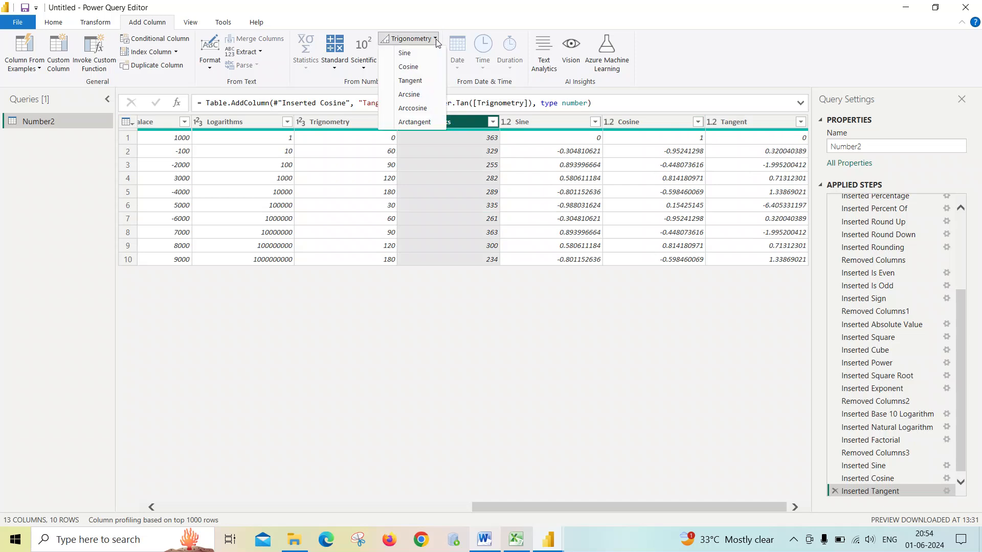
pyautogui.click(423, 96)
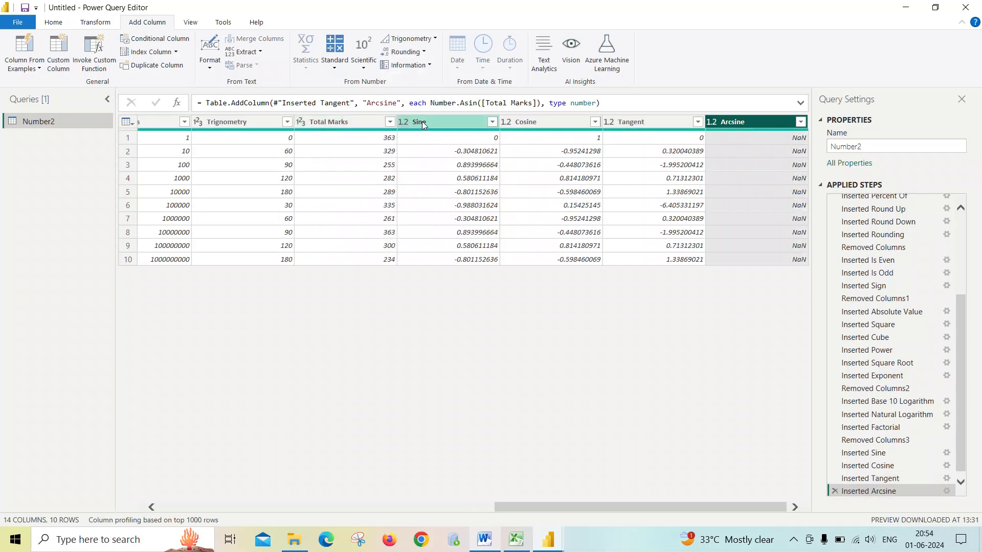
# - Add an Arccosine column computed from the Trignometry column
pyautogui.keyDown('ctrl'); pyautogui.click(253, 122); pyautogui.keyUp('ctrl')
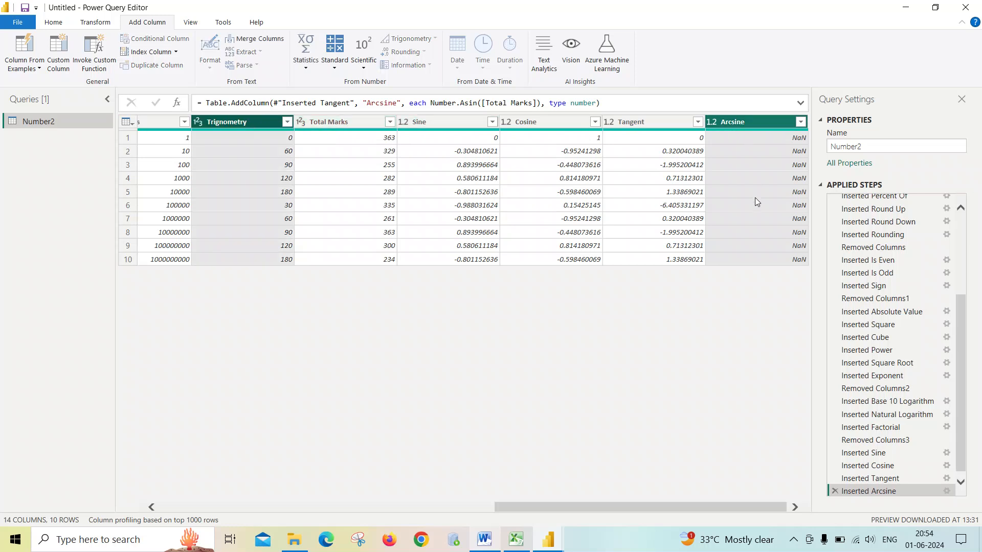
pyautogui.click(244, 121)
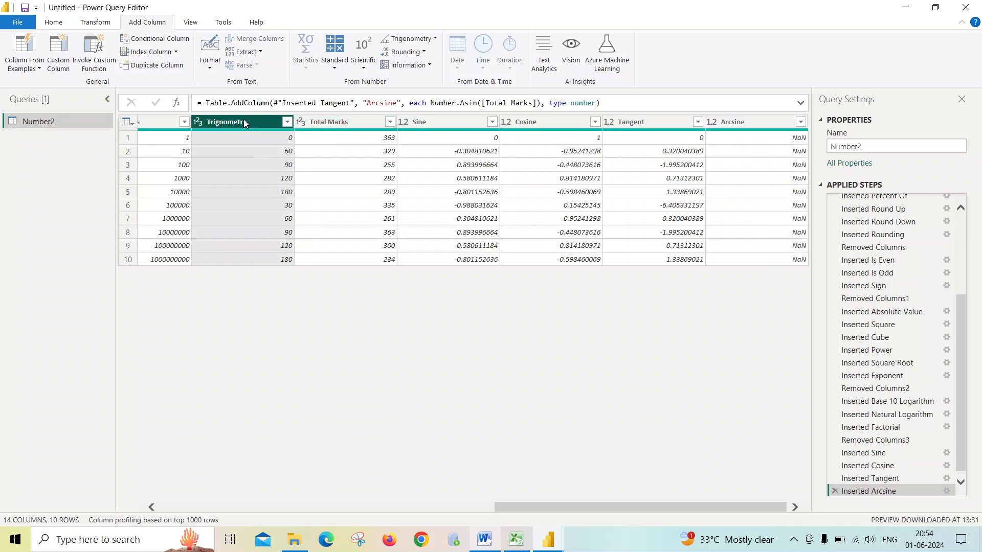
pyautogui.click(424, 52)
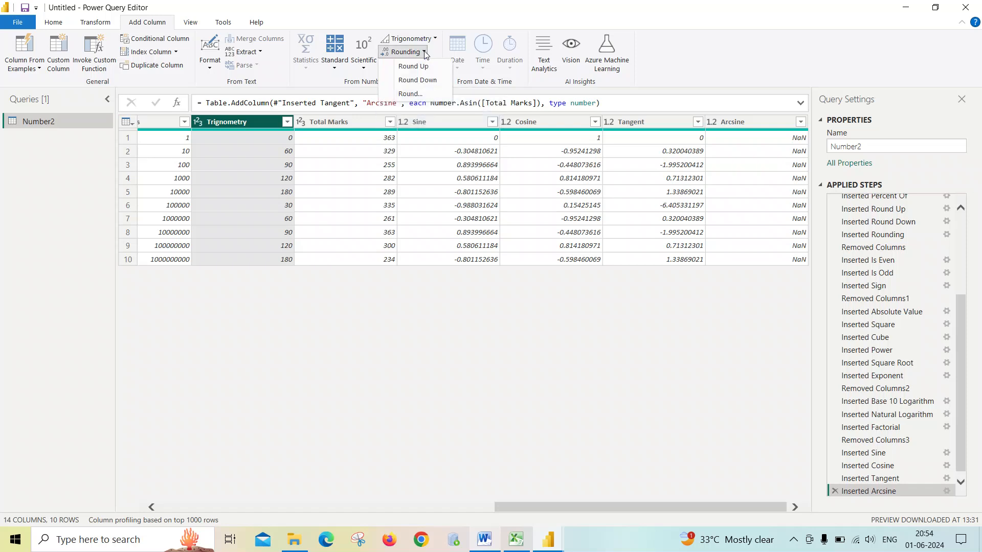
pyautogui.click(417, 39)
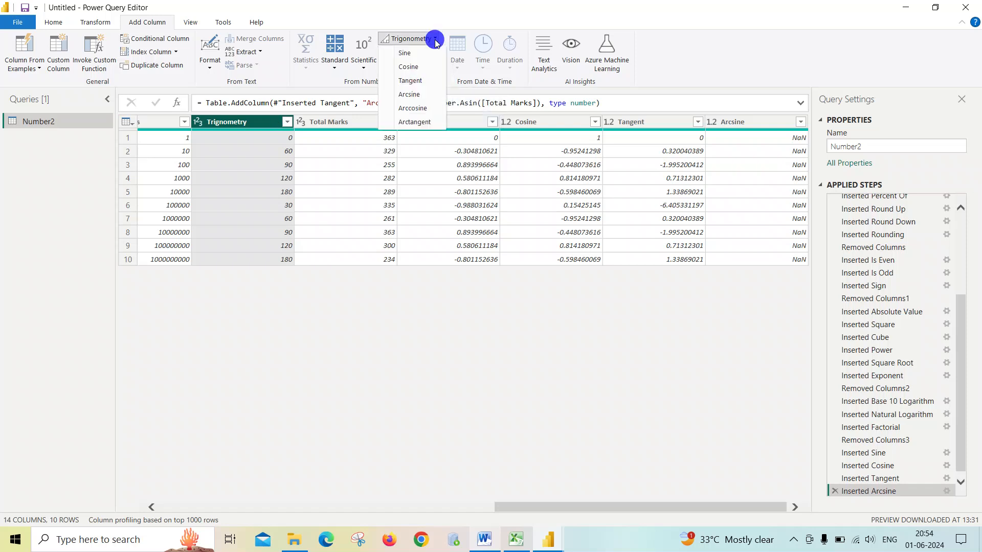
pyautogui.click(409, 109)
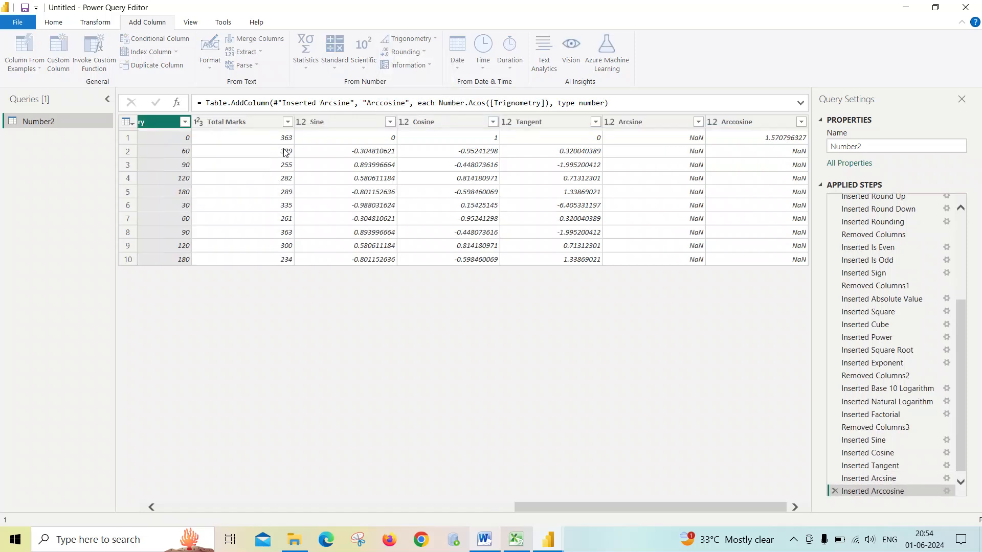
# - Remove the Sine, Cosine, Tangent, Arcsine and Arccosine columns from the table
pyautogui.click(165, 122)
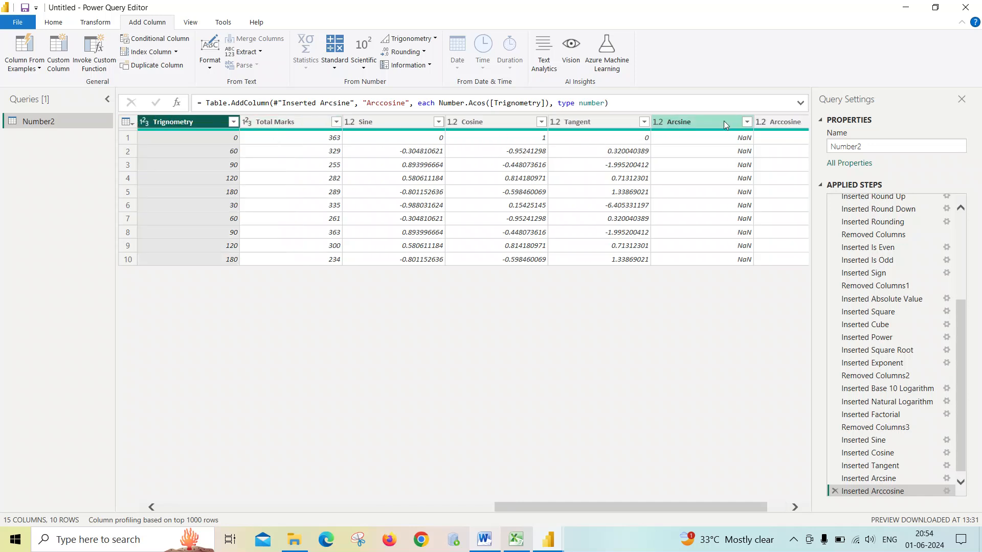
pyautogui.click(767, 121)
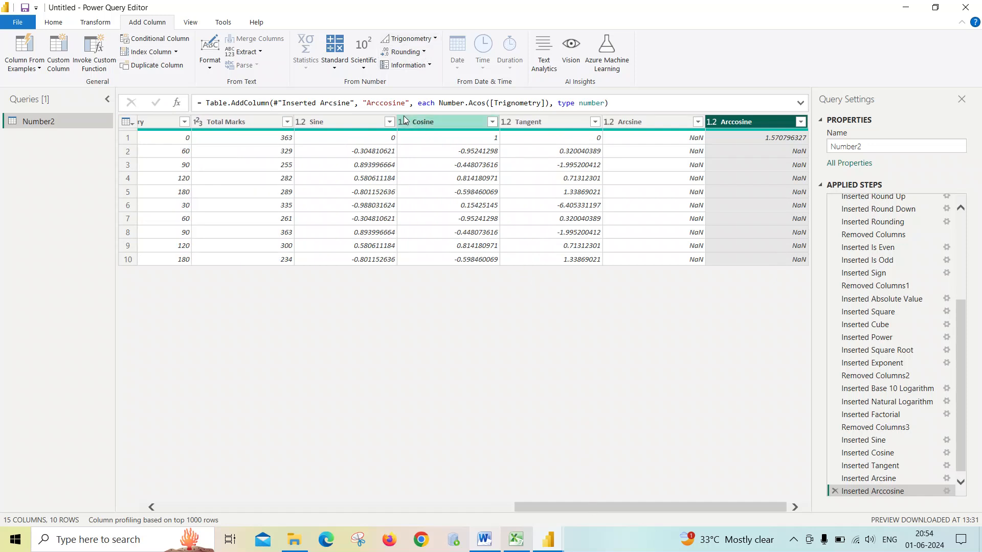
pyautogui.click(362, 121)
pyautogui.keyDown('ctrl'); pyautogui.click(430, 121); pyautogui.keyUp('ctrl')
pyautogui.keyDown('ctrl'); pyautogui.click(527, 121); pyautogui.keyUp('ctrl')
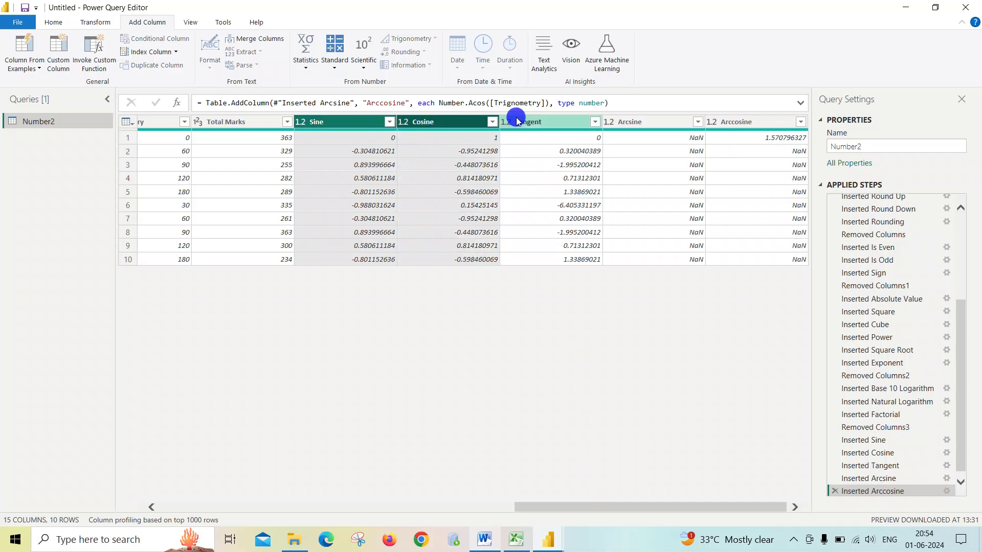
pyautogui.keyDown('ctrl'); pyautogui.click(608, 122); pyautogui.keyUp('ctrl')
pyautogui.click(742, 121)
pyautogui.click(739, 122)
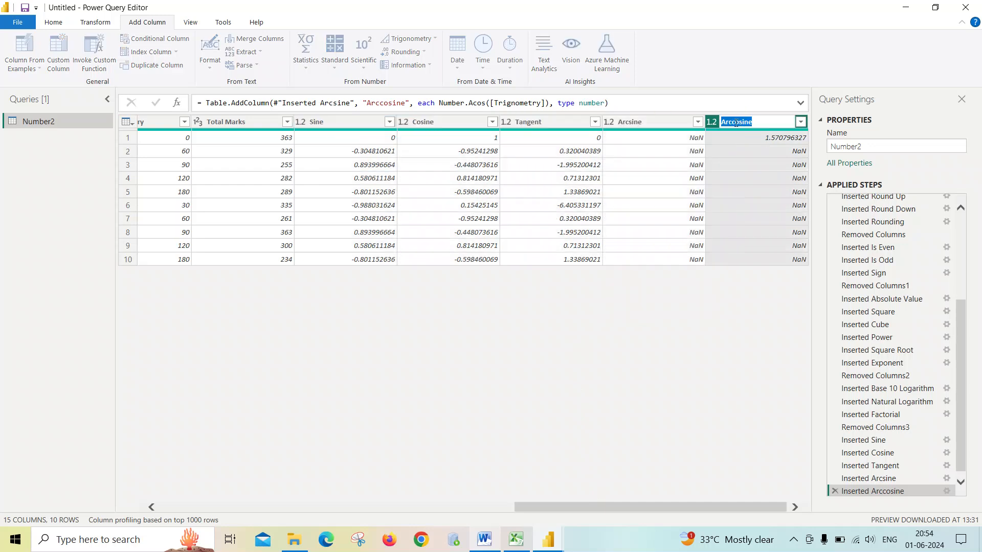
pyautogui.click(344, 125)
pyautogui.keyDown('ctrl'); pyautogui.click(450, 122); pyautogui.keyUp('ctrl')
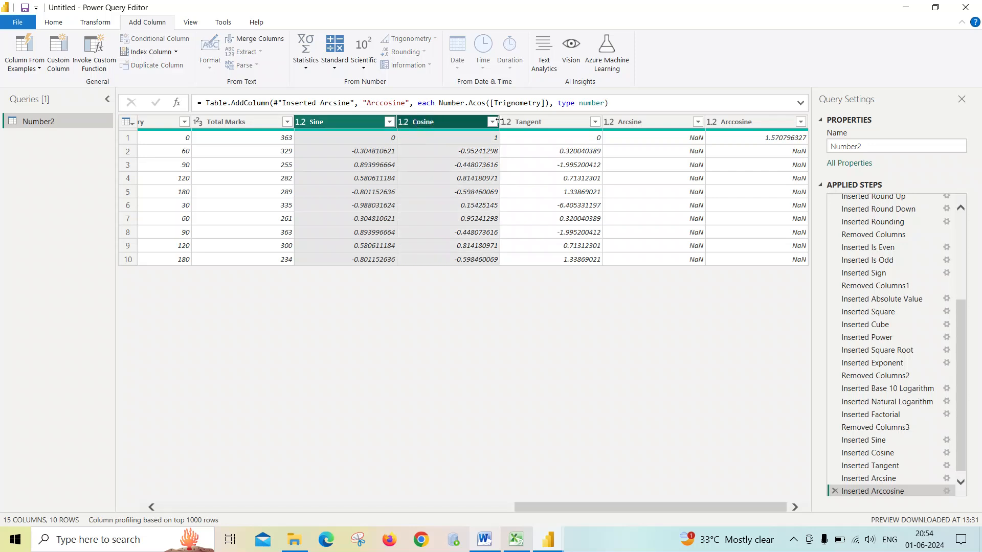
pyautogui.keyDown('ctrl'); pyautogui.click(544, 120); pyautogui.keyUp('ctrl')
pyautogui.keyDown('ctrl'); pyautogui.click(645, 122); pyautogui.keyUp('ctrl')
pyautogui.keyDown('ctrl'); pyautogui.click(728, 120); pyautogui.keyUp('ctrl')
pyautogui.rightClick(729, 119)
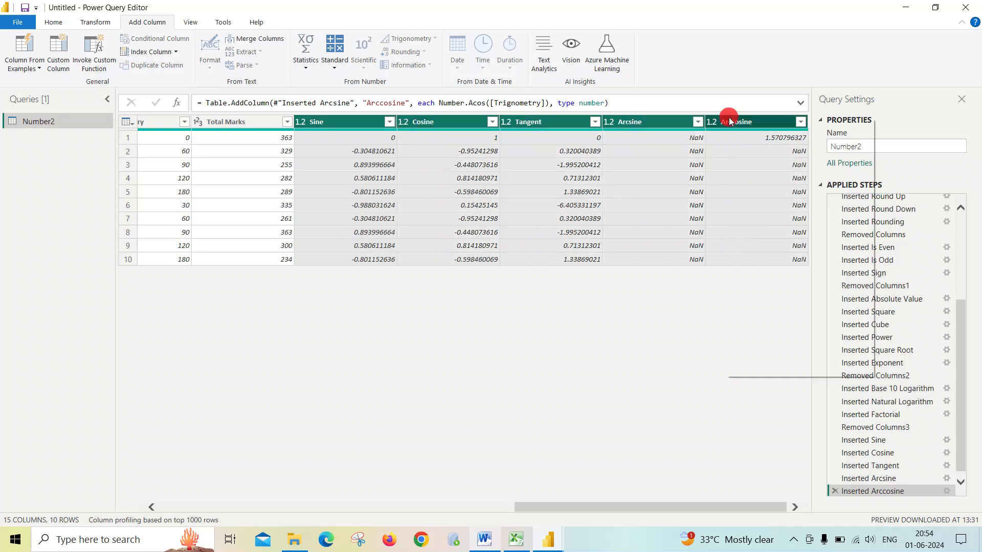
pyautogui.click(742, 145)
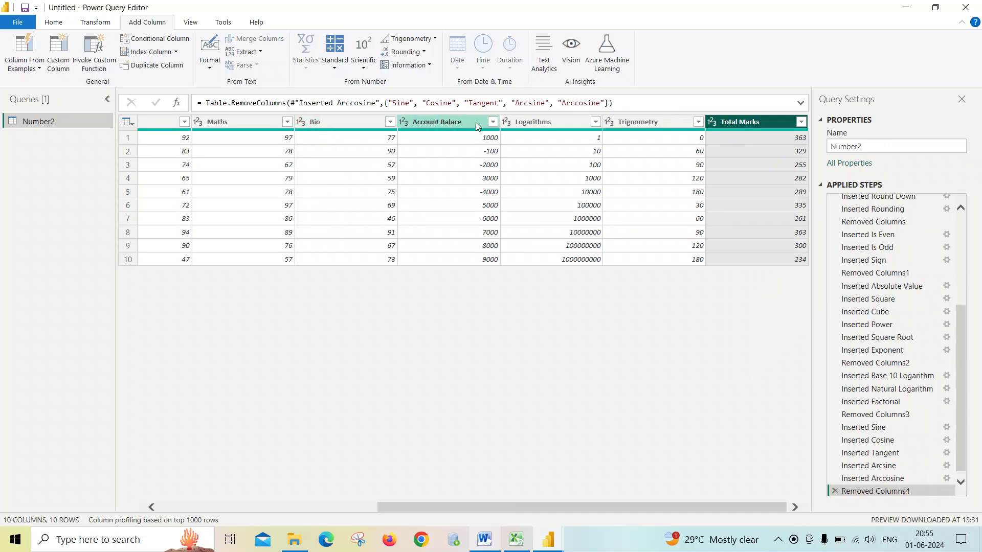
# - Add an Arctangent column computed from the Trignometry column
pyautogui.click(643, 120)
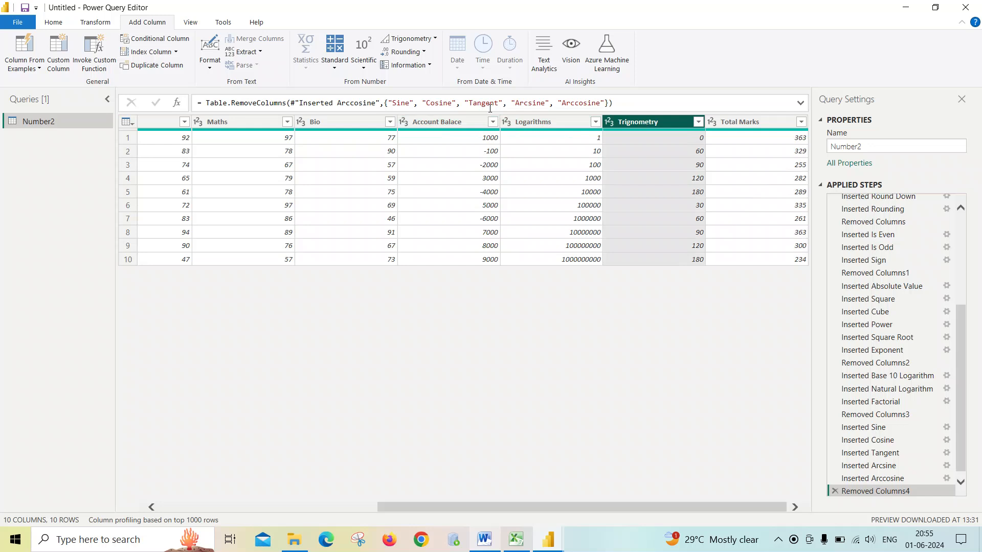
pyautogui.click(432, 39)
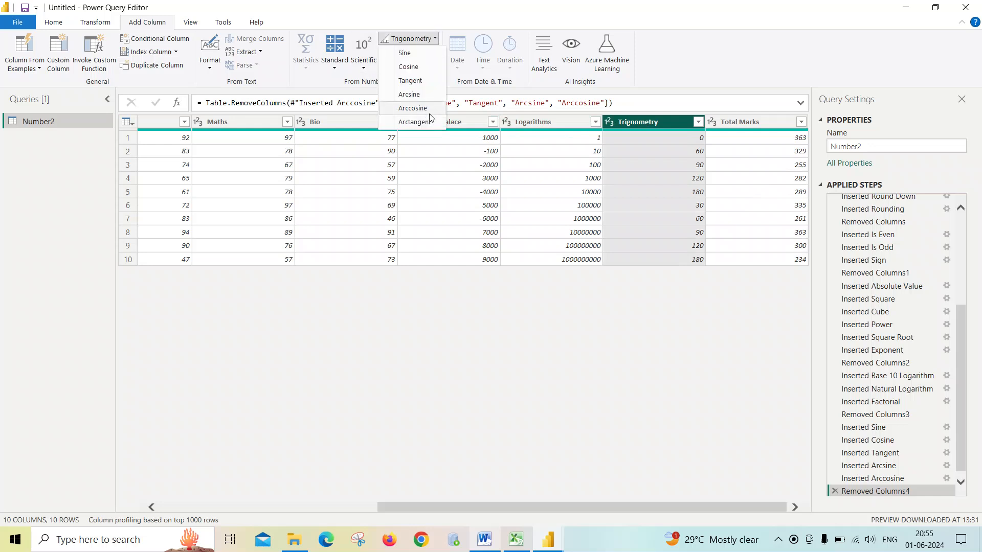
pyautogui.click(416, 123)
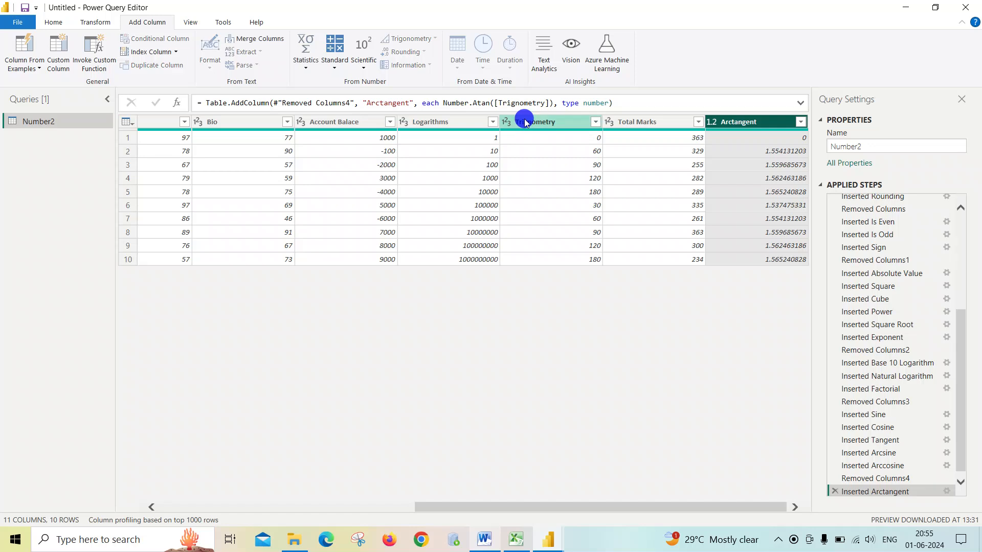
pyautogui.keyDown('ctrl'); pyautogui.click(527, 122); pyautogui.keyUp('ctrl')
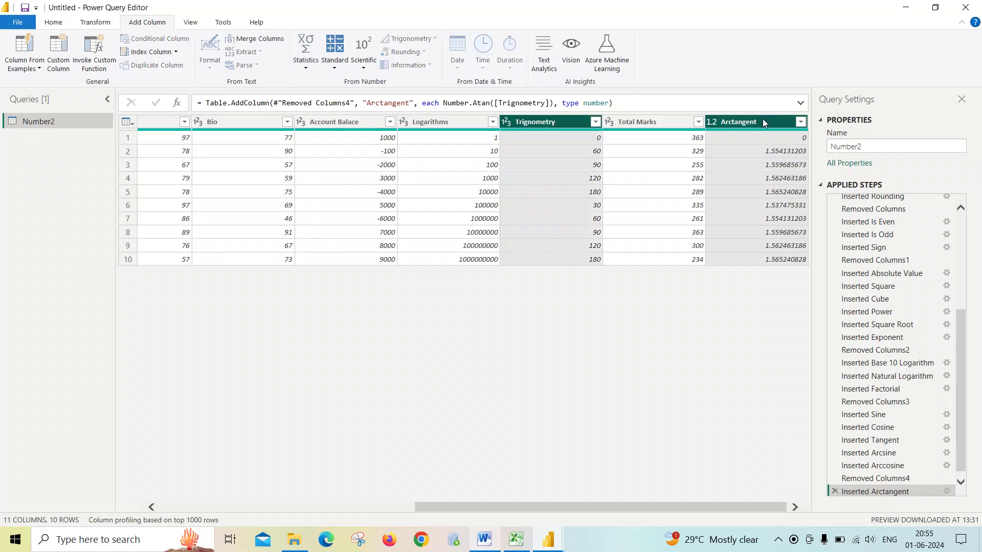
pyautogui.click(546, 122)
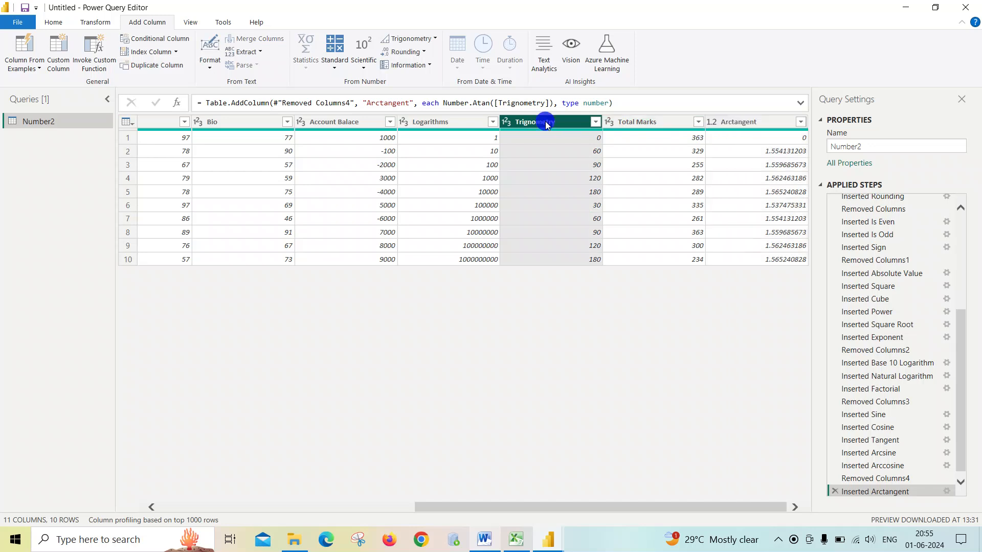
pyautogui.click(436, 40)
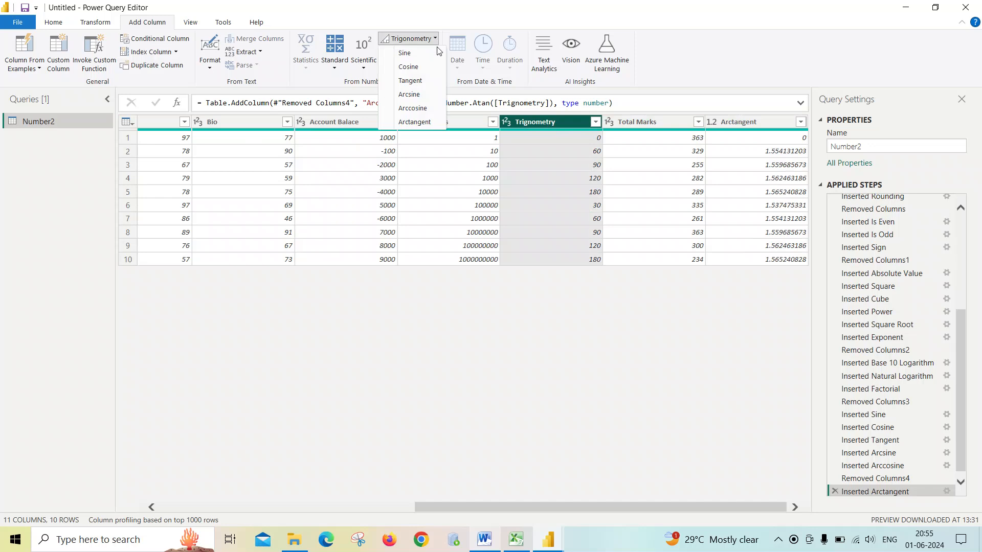
pyautogui.click(443, 169)
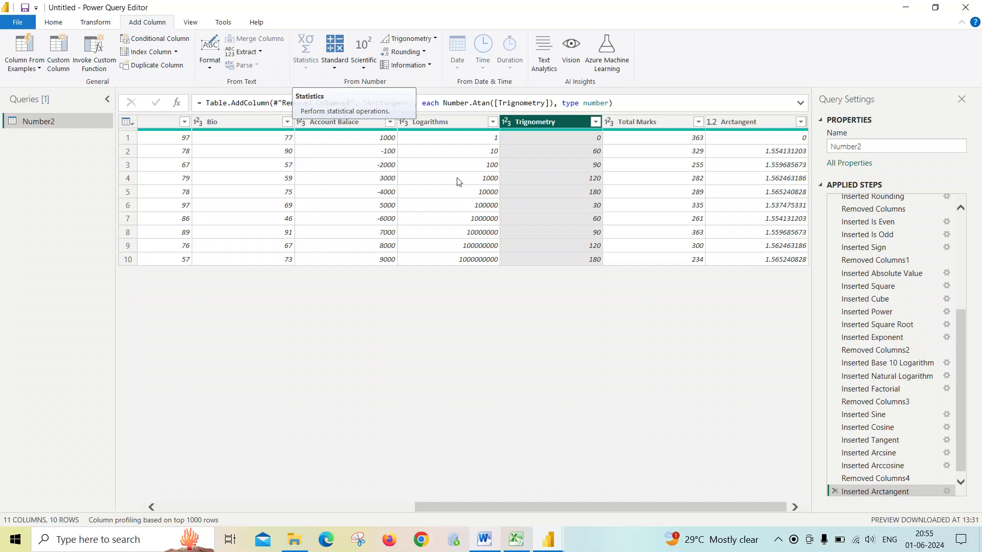
pyautogui.click(444, 122)
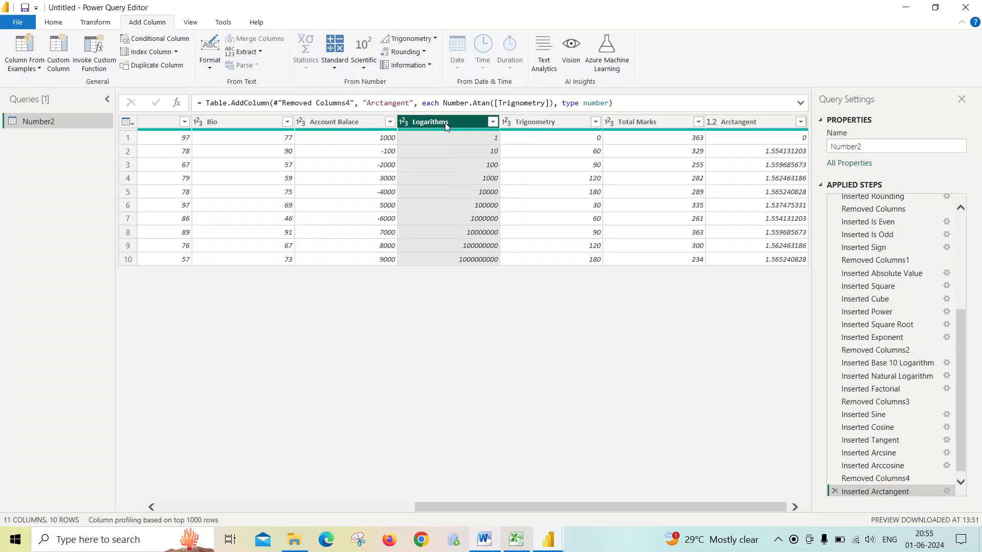
# - Add an Addition column that sums the Physics and Chemistry columns with the Statistics Sum operation
pyautogui.moveTo(584, 504); pyautogui.dragTo(243, 497)
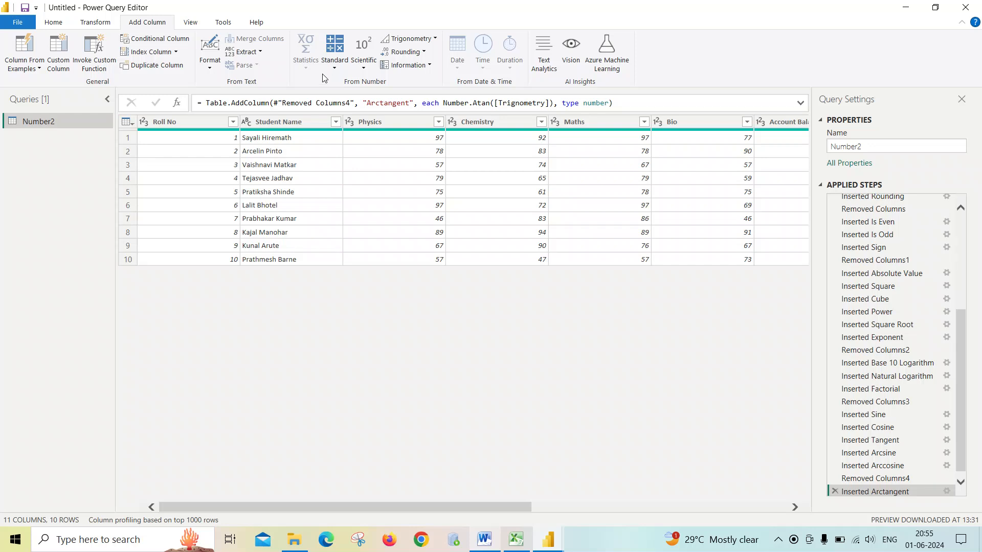
pyautogui.click(386, 122)
pyautogui.keyDown('ctrl'); pyautogui.click(468, 122); pyautogui.keyUp('ctrl')
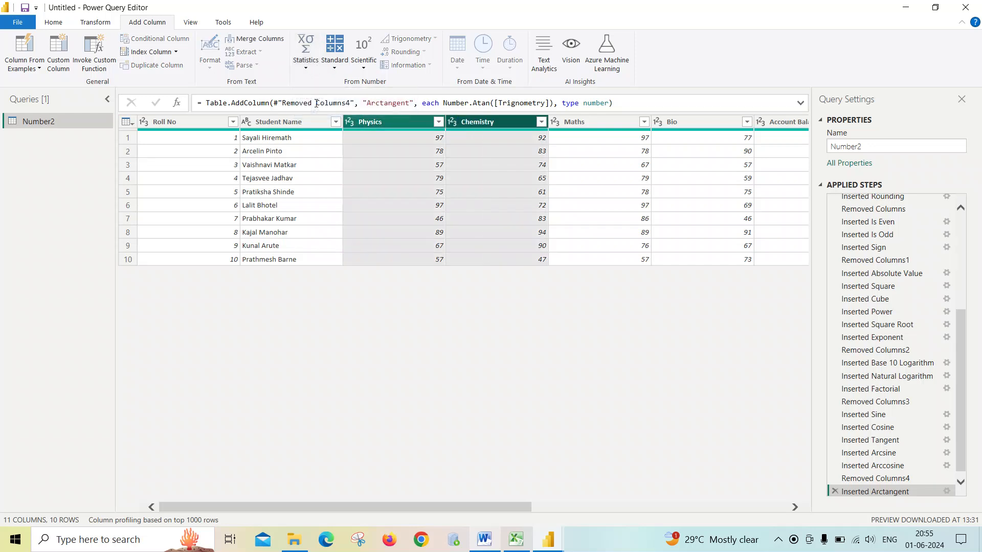
pyautogui.click(310, 68)
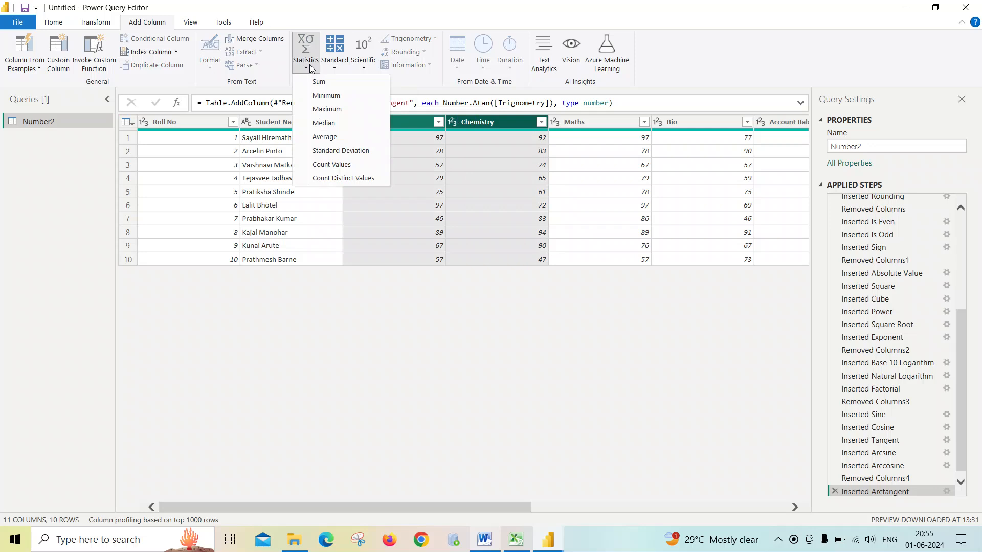
pyautogui.click(407, 122)
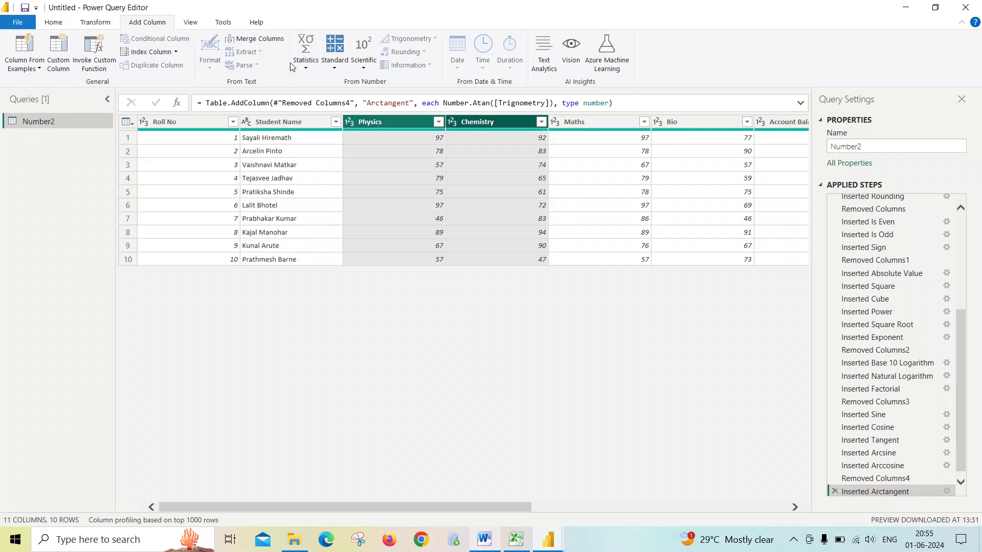
pyautogui.click(316, 70)
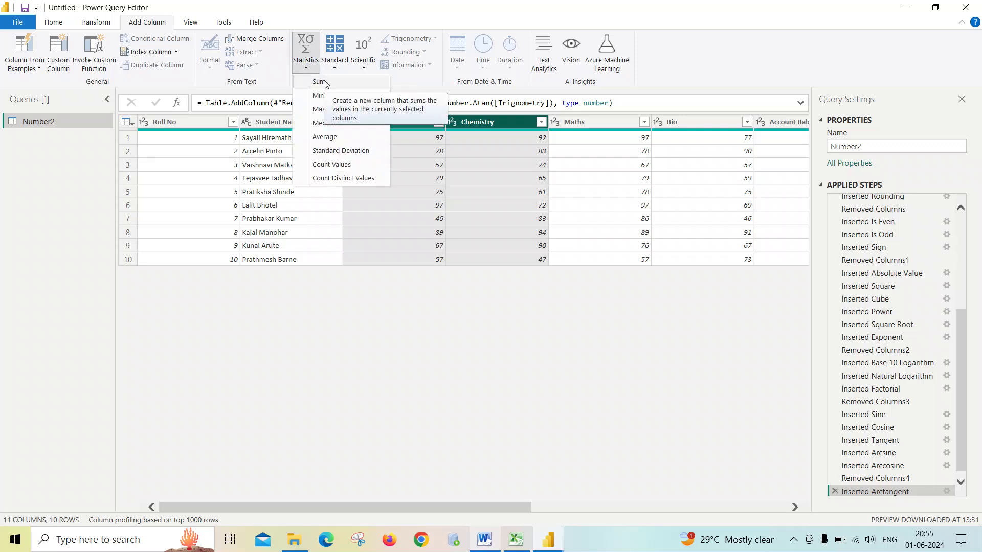
pyautogui.click(322, 82)
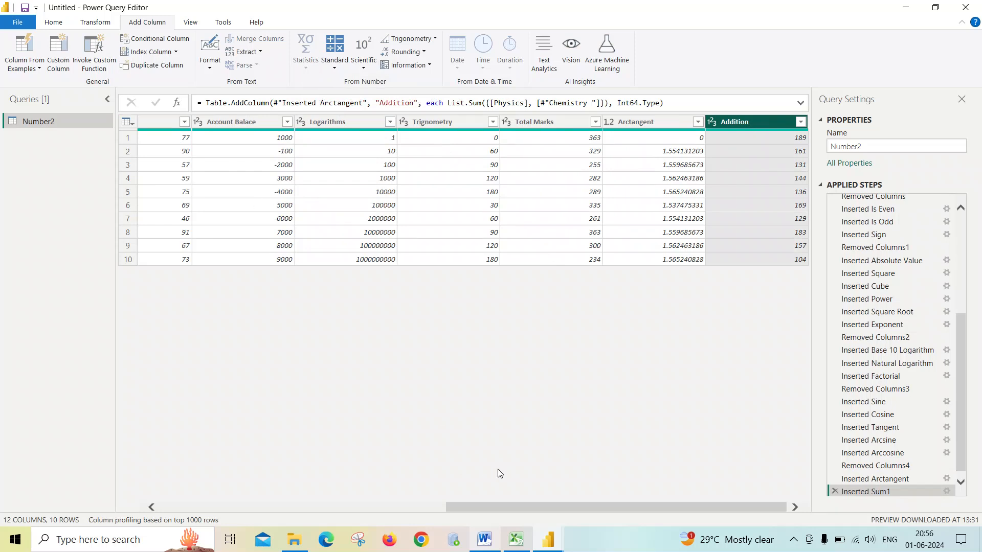
# - Keep only the Physics and Chemistry columns, removing all other columns from the table
pyautogui.moveTo(550, 507); pyautogui.dragTo(219, 507)
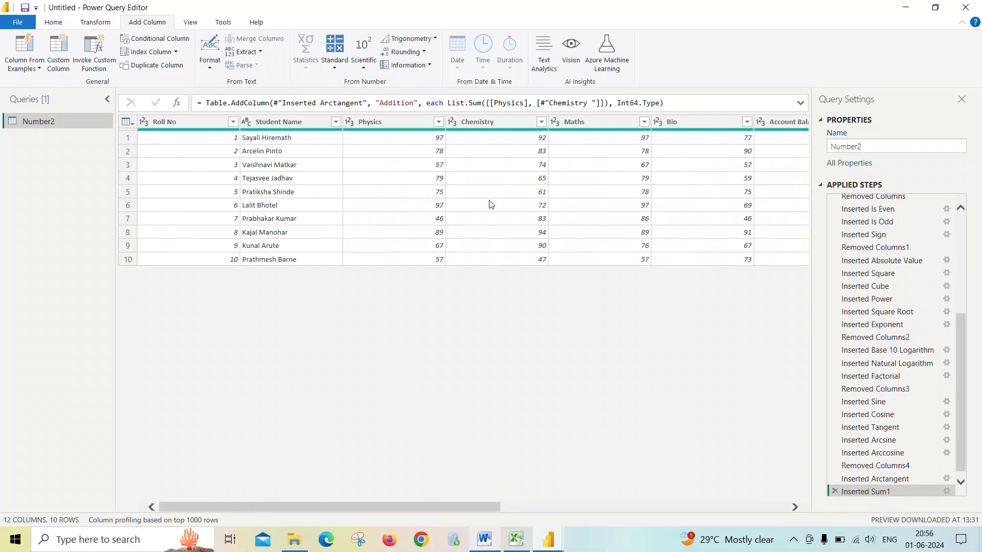
pyautogui.click(587, 120)
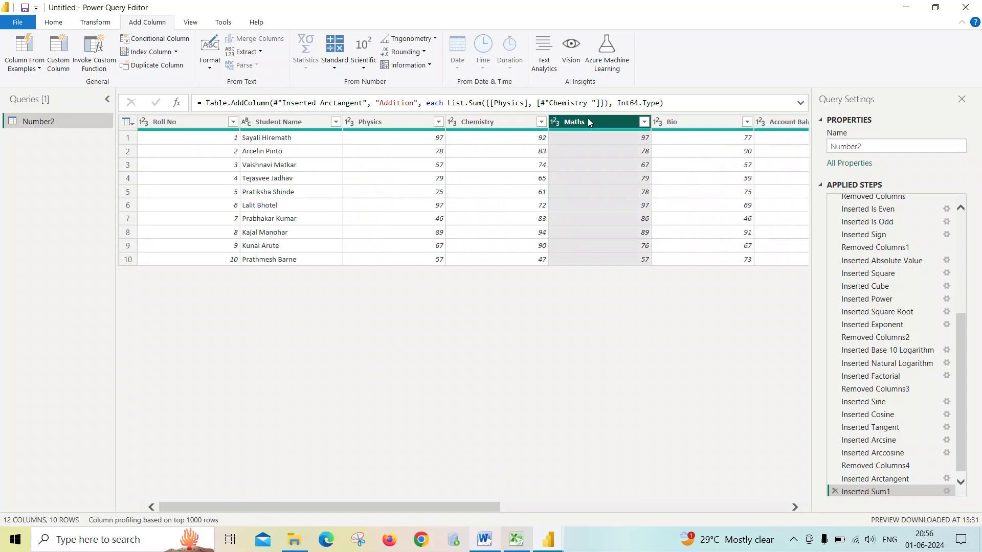
pyautogui.click(412, 121)
pyautogui.keyDown('ctrl'); pyautogui.click(491, 122); pyautogui.keyUp('ctrl')
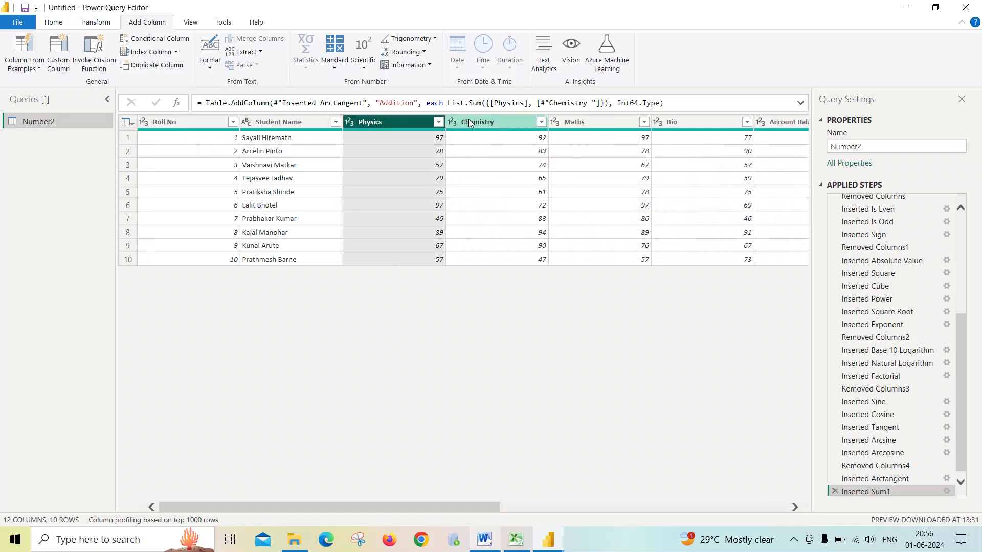
pyautogui.rightClick(501, 123)
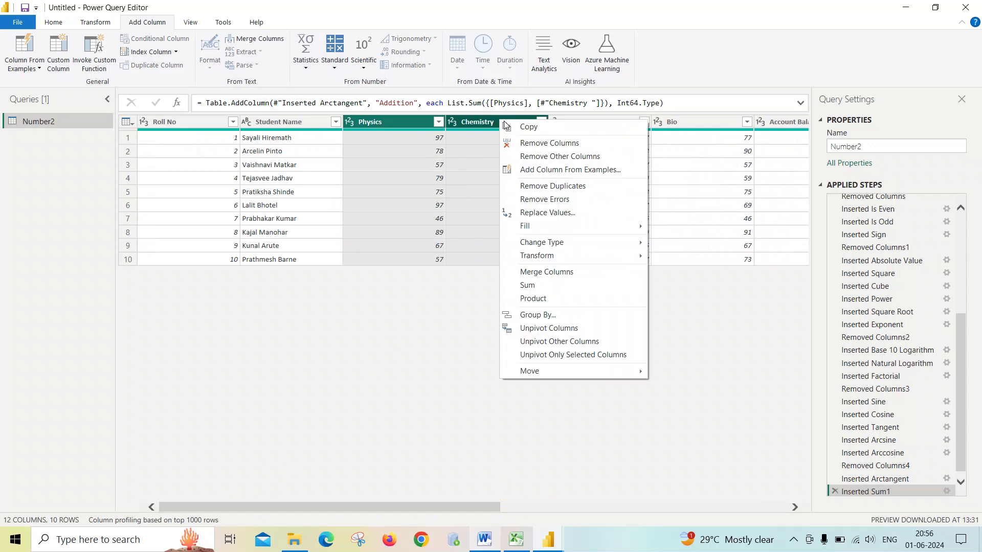
pyautogui.click(525, 157)
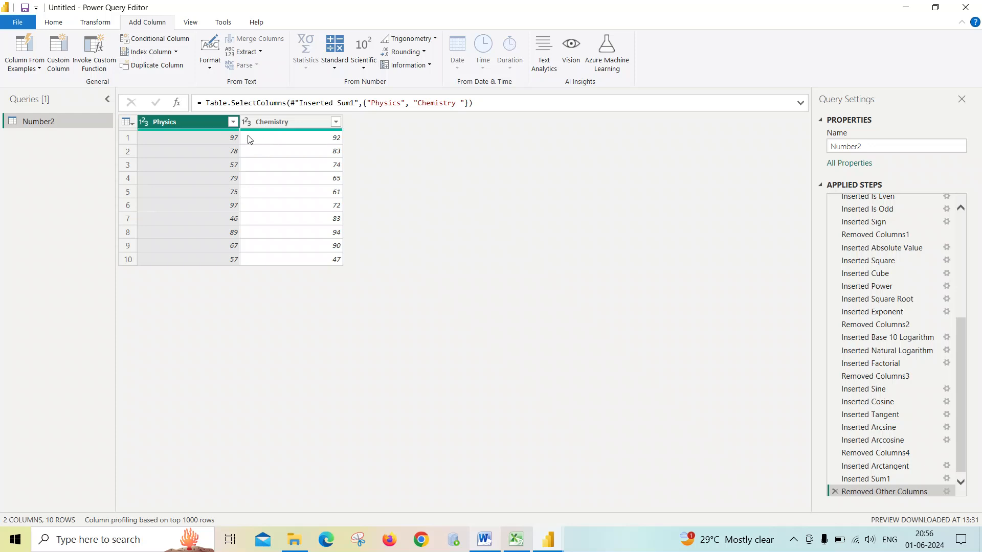
# - Add a Sum column named Addition totalling the Physics and Chemistry marks
pyautogui.click(261, 122)
pyautogui.keyDown('ctrl'); pyautogui.click(217, 122); pyautogui.keyUp('ctrl')
pyautogui.keyDown('ctrl'); pyautogui.click(265, 121); pyautogui.keyUp('ctrl')
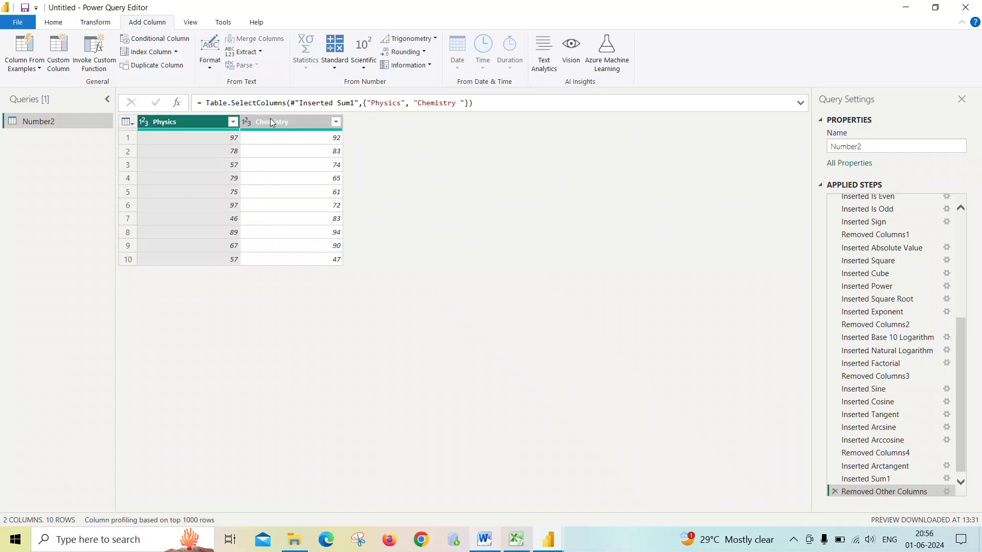
pyautogui.keyDown('ctrl'); pyautogui.click(271, 122); pyautogui.keyUp('ctrl')
pyautogui.click(313, 69)
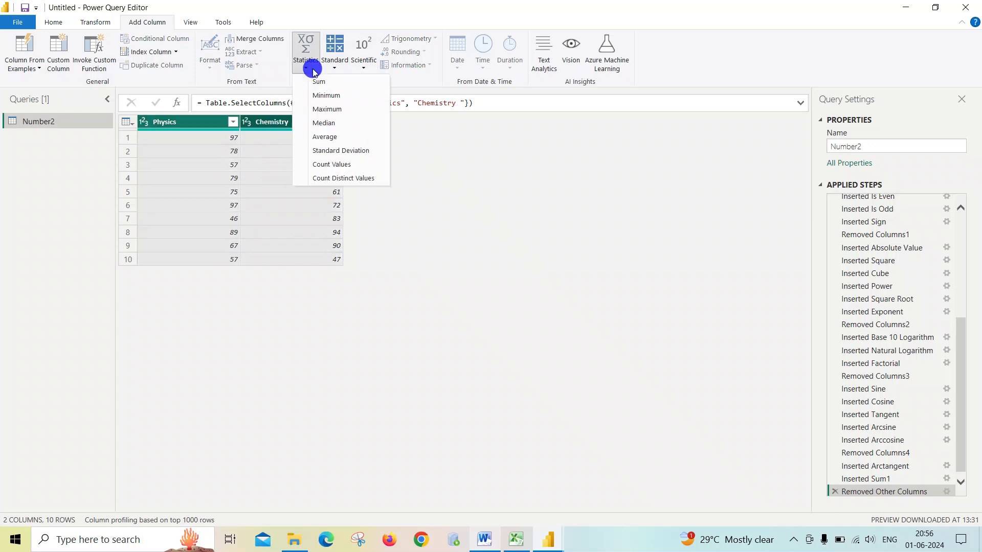
pyautogui.click(317, 85)
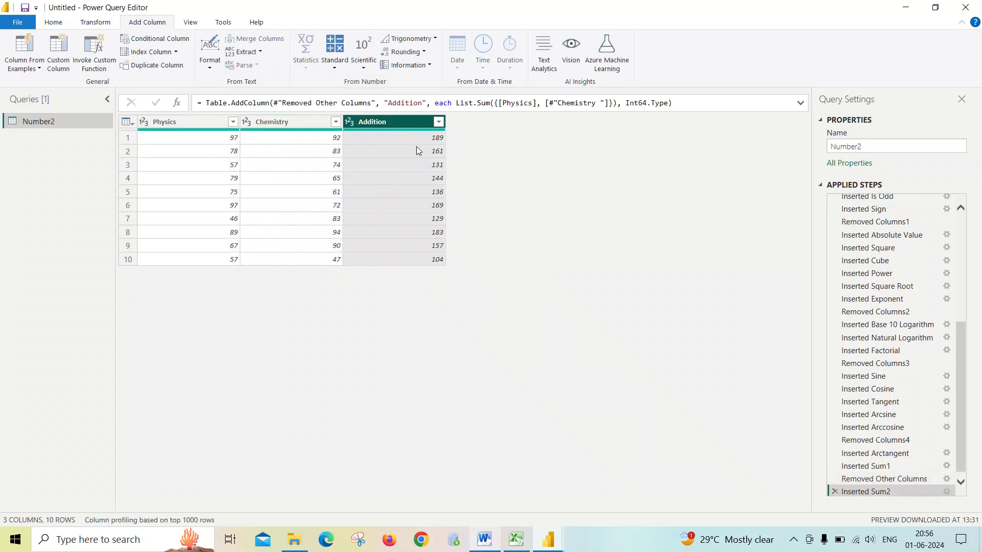
# - Add a Minimum column giving the smaller of the Physics and Chemistry marks
pyautogui.moveTo(191, 129)
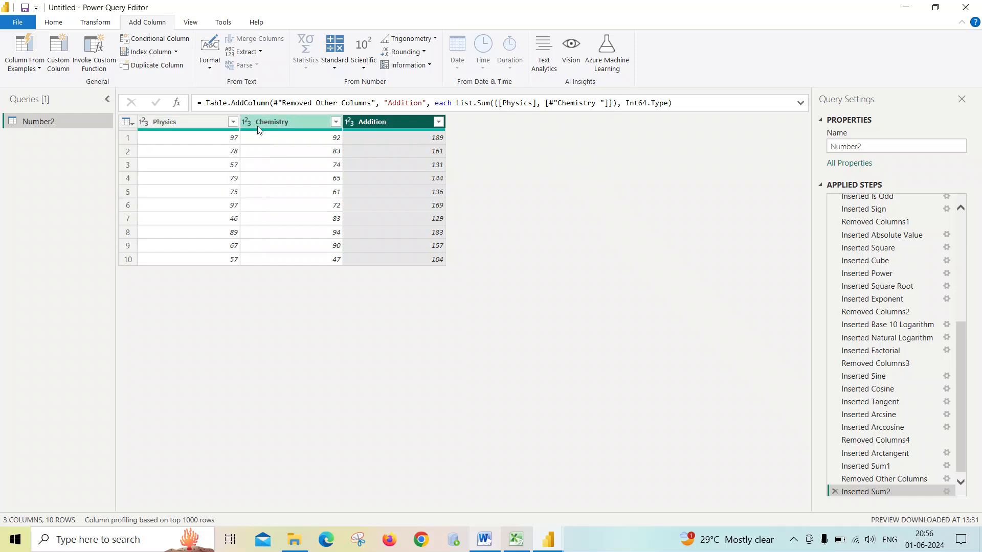
pyautogui.click(194, 121)
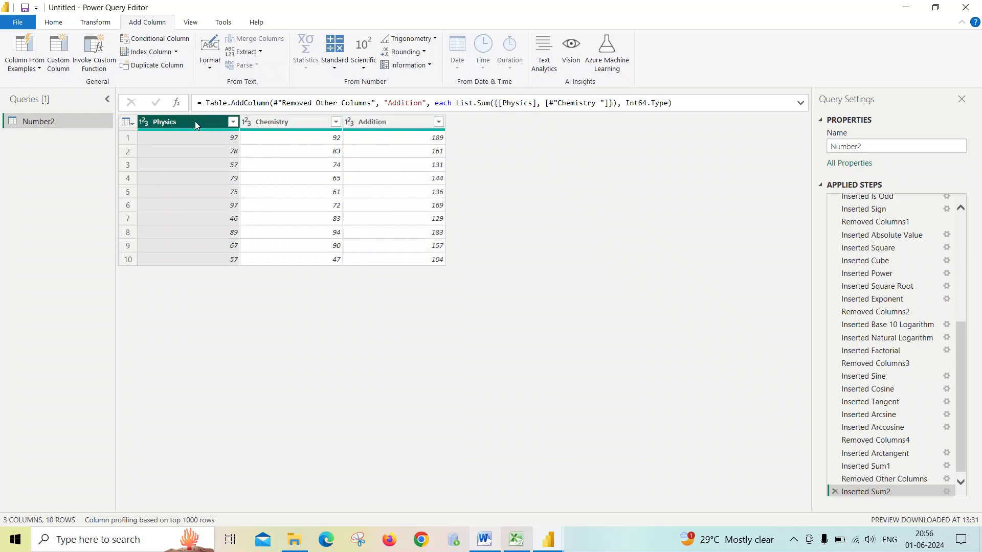
pyautogui.keyDown('ctrl'); pyautogui.click(259, 123); pyautogui.keyUp('ctrl')
pyautogui.click(305, 65)
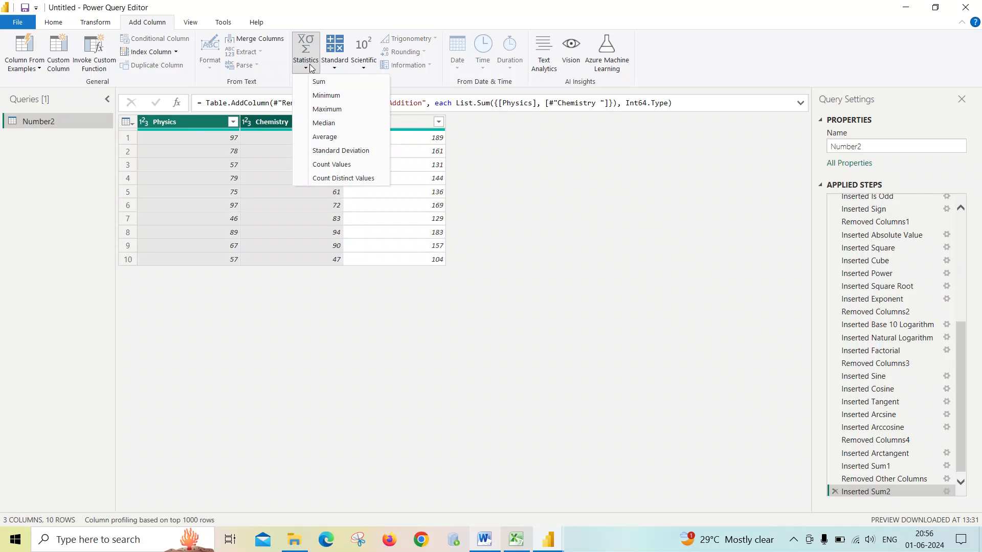
pyautogui.click(318, 96)
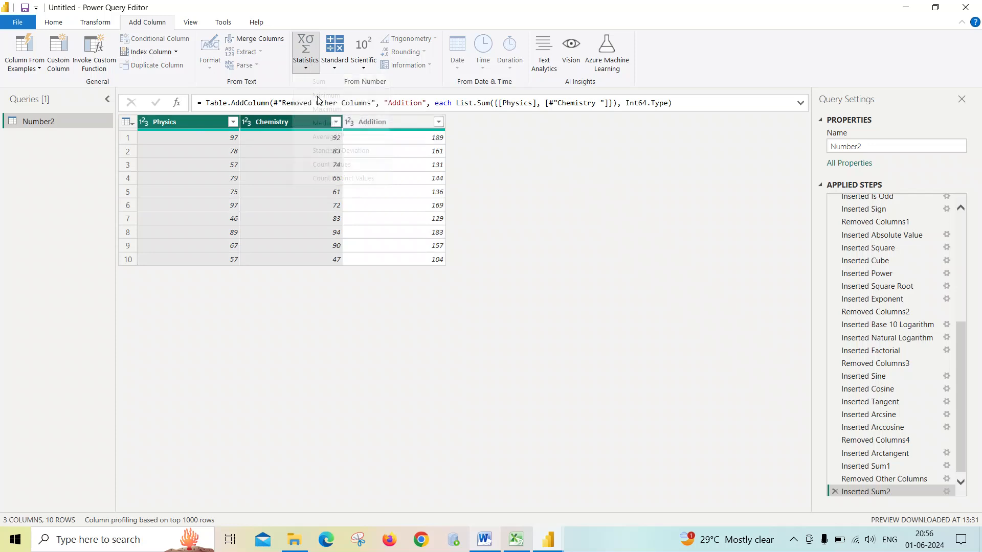
pyautogui.click(271, 123)
pyautogui.click(227, 121)
pyautogui.keyDown('ctrl'); pyautogui.click(286, 122); pyautogui.keyUp('ctrl')
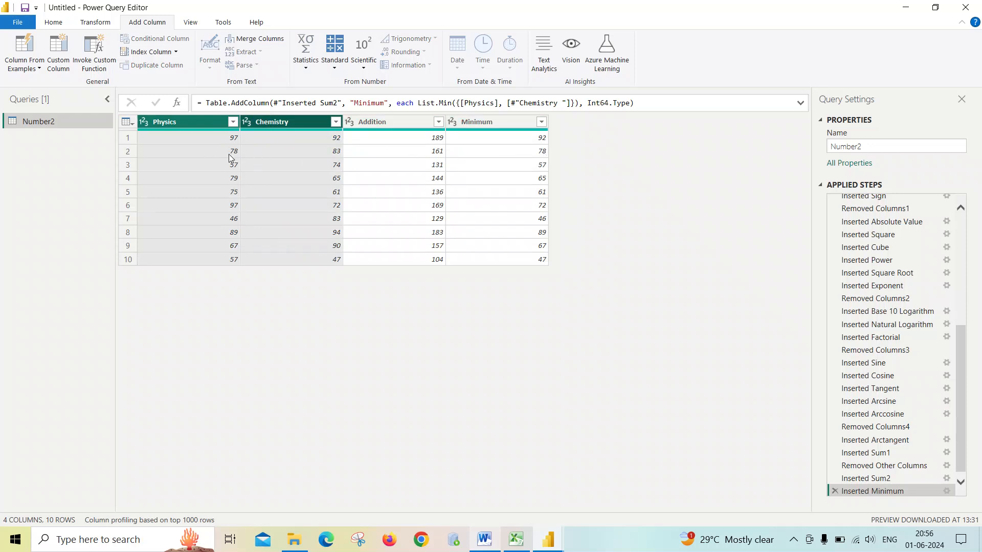
pyautogui.click(263, 124)
pyautogui.click(228, 123)
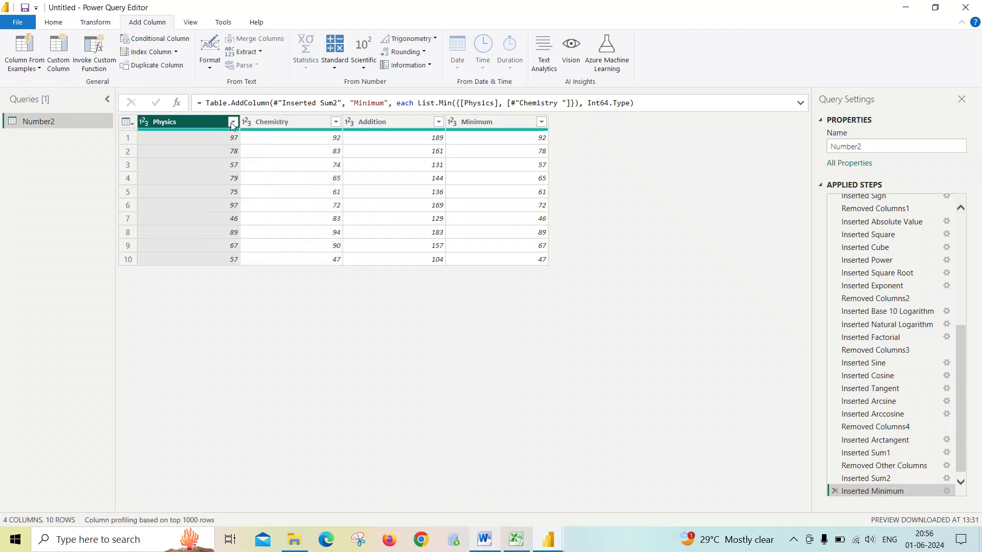
# - Add a Maximum column giving the larger of the Physics and Chemistry marks
pyautogui.keyDown('ctrl'); pyautogui.click(266, 124); pyautogui.keyUp('ctrl')
pyautogui.click(305, 56)
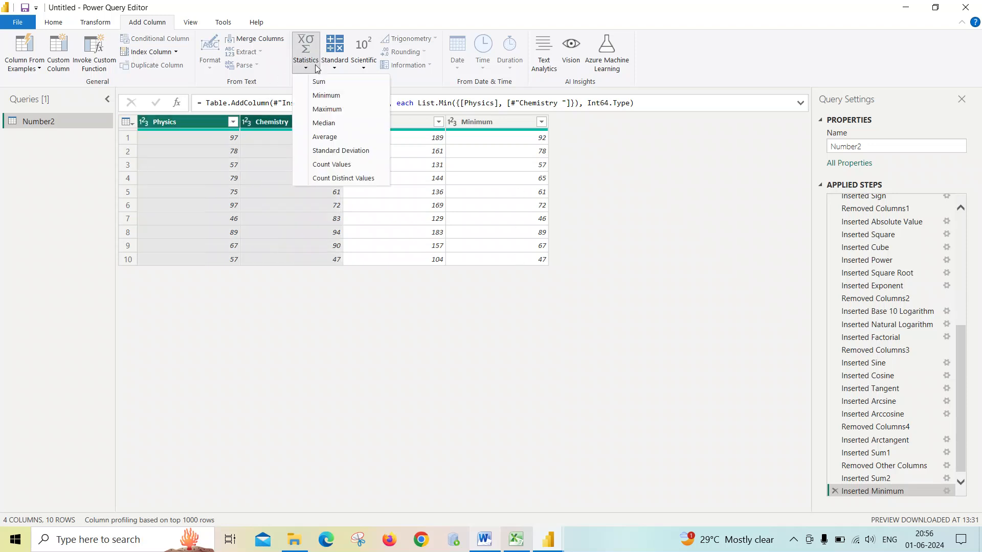
pyautogui.click(324, 110)
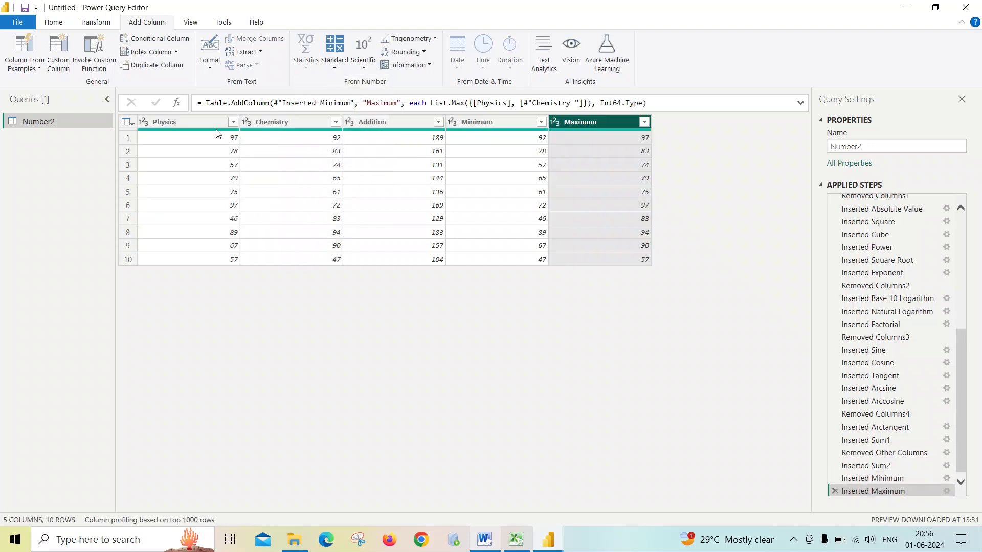
# - Add a Median column of the Physics and Chemistry marks using the Statistics Median operation
pyautogui.click(220, 123)
pyautogui.keyDown('ctrl'); pyautogui.click(266, 124); pyautogui.keyUp('ctrl')
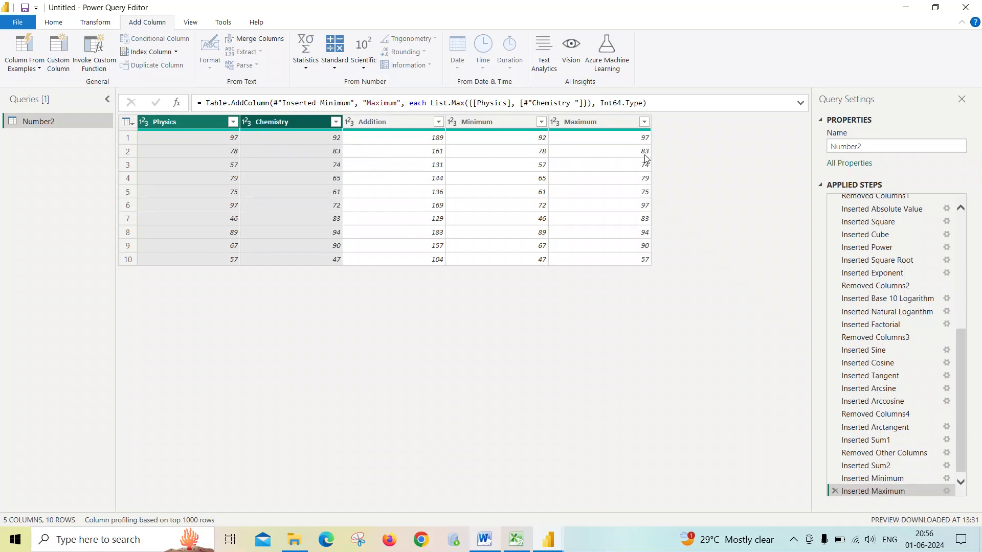
pyautogui.click(284, 123)
pyautogui.click(208, 122)
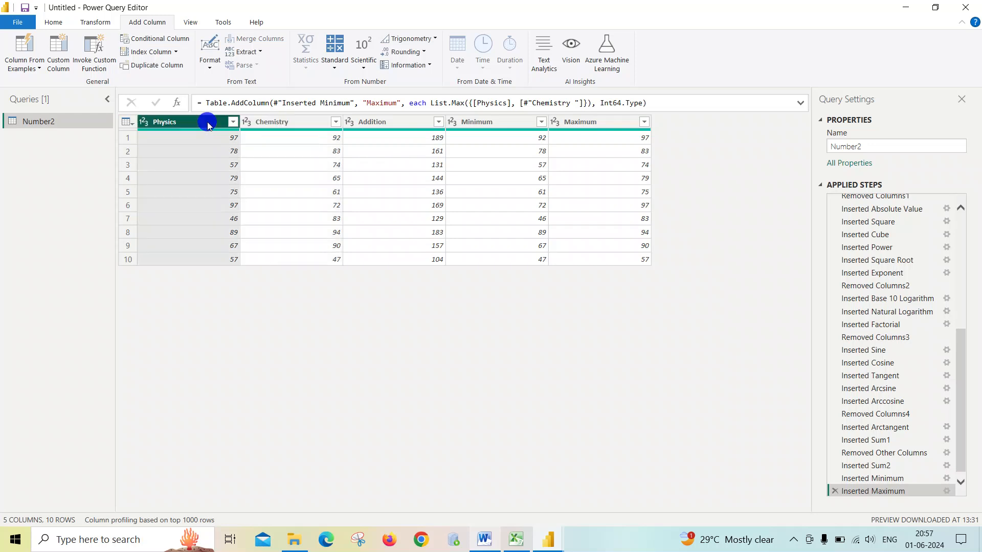
pyautogui.keyDown('ctrl'); pyautogui.click(278, 121); pyautogui.keyUp('ctrl')
pyautogui.click(306, 54)
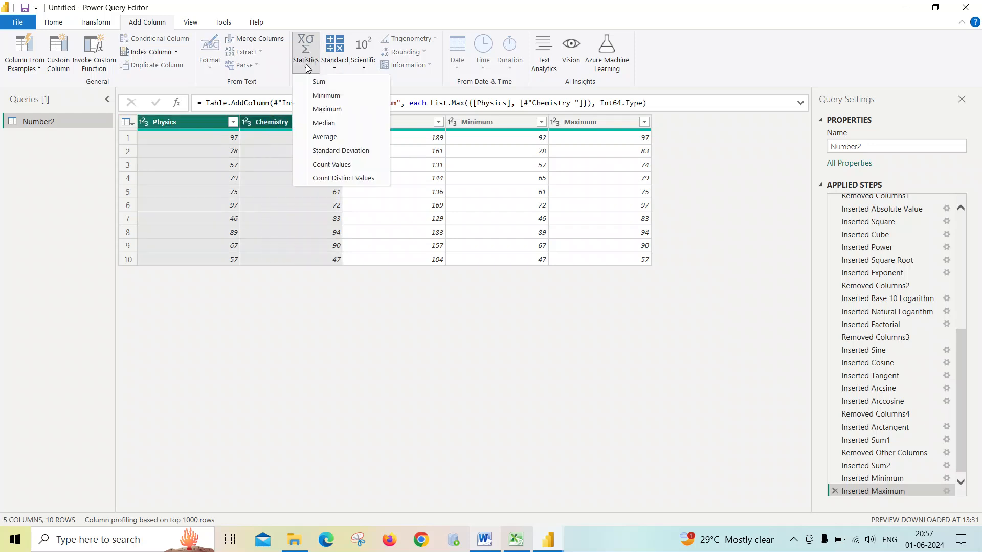
pyautogui.click(336, 124)
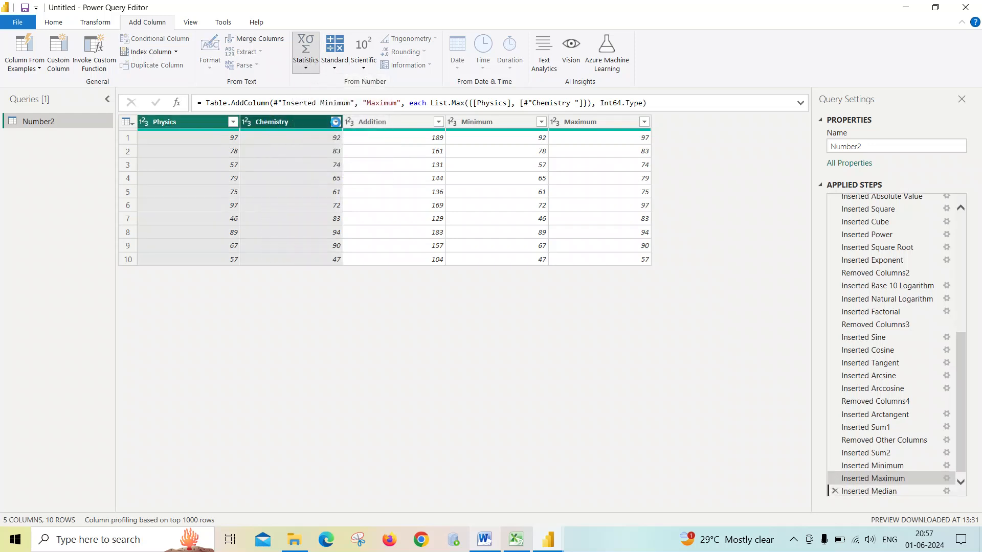
# - Remove the Addition, Minimum, Maximum and Median columns from the table
pyautogui.click(209, 122)
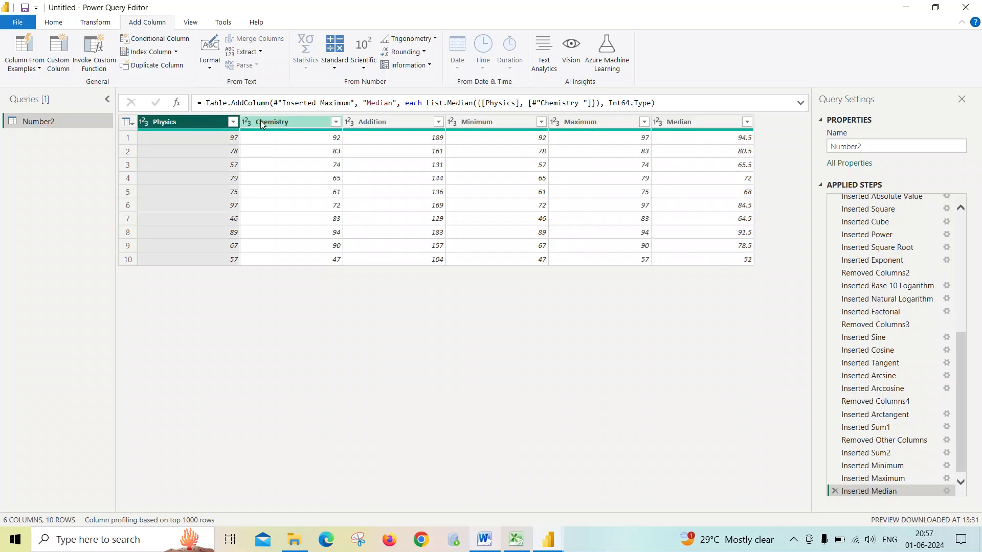
pyautogui.keyDown('ctrl'); pyautogui.click(260, 122); pyautogui.keyUp('ctrl')
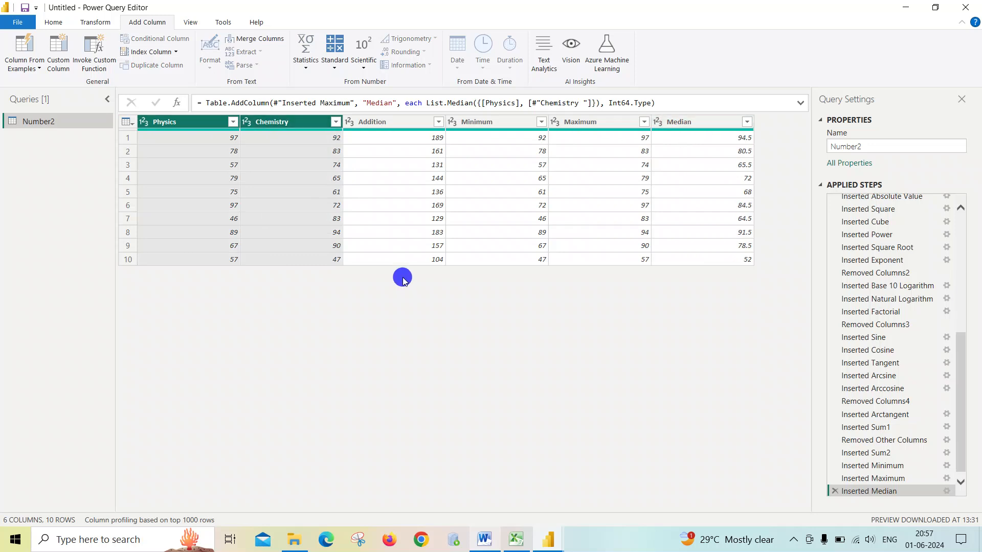
pyautogui.click(370, 122)
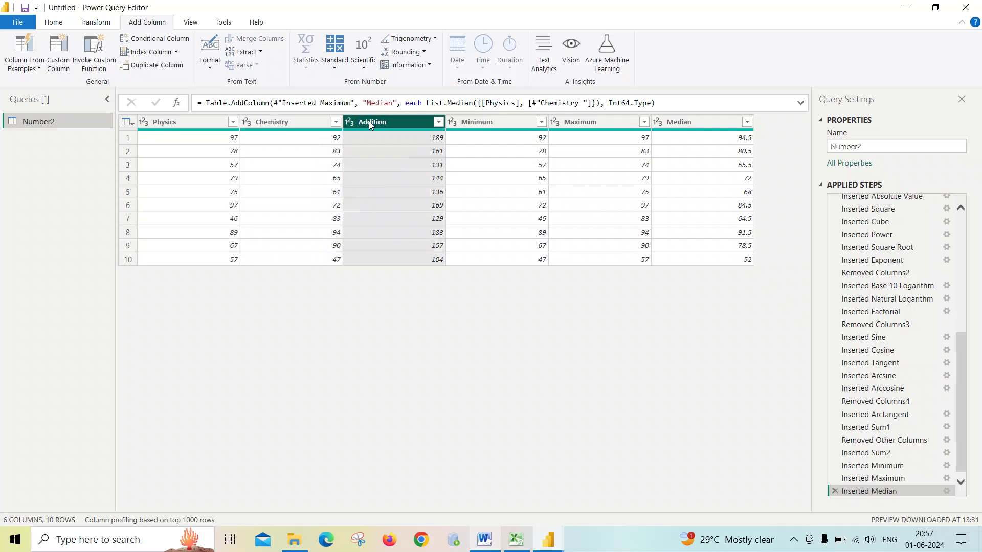
pyautogui.keyDown('ctrl'); pyautogui.click(507, 121); pyautogui.keyUp('ctrl')
pyautogui.keyDown('ctrl'); pyautogui.click(596, 122); pyautogui.keyUp('ctrl')
pyautogui.keyDown('ctrl'); pyautogui.click(664, 121); pyautogui.keyUp('ctrl')
pyautogui.rightClick(664, 121)
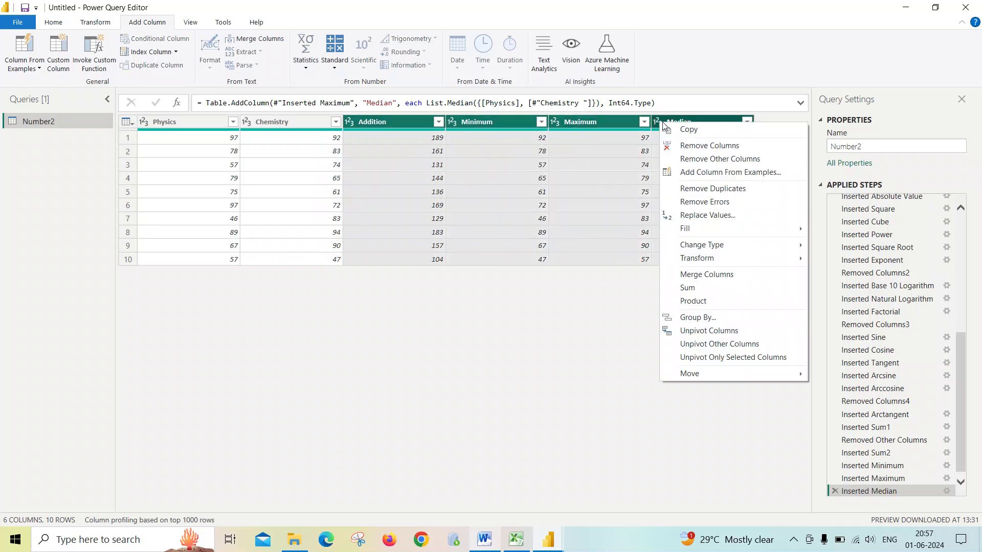
pyautogui.click(713, 147)
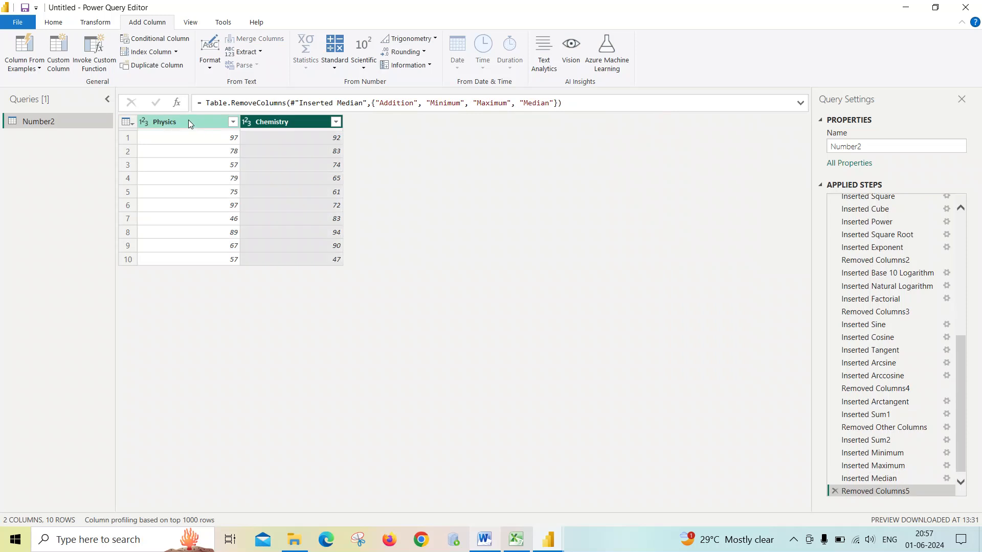
# - Add an Average column of the Physics and Chemistry marks
pyautogui.click(306, 62)
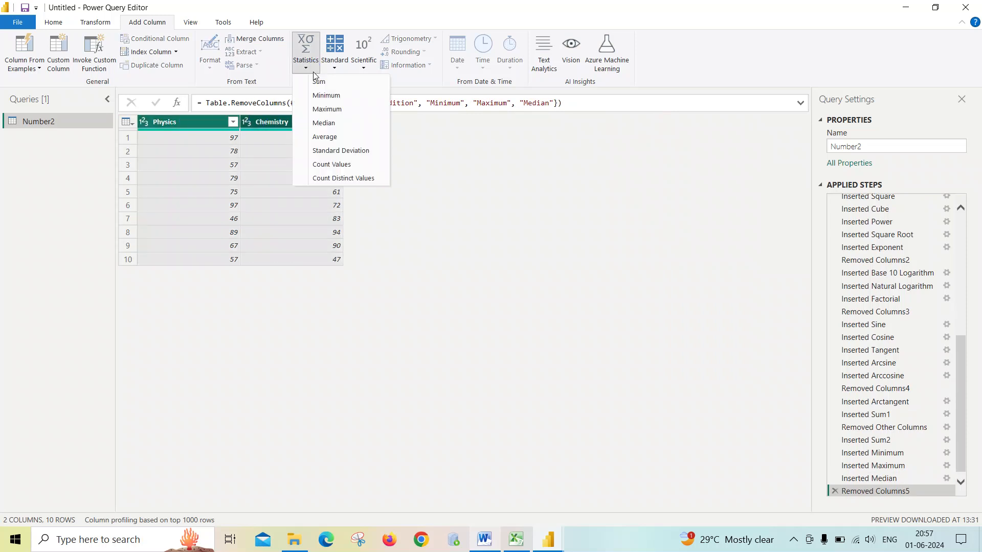
pyautogui.click(330, 138)
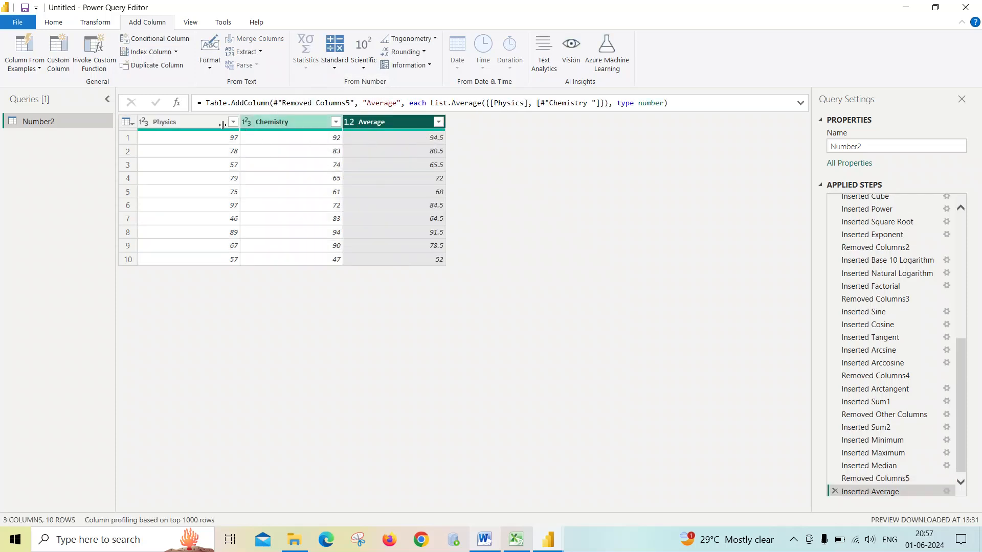
# - Add a Standard Deviation column for the Physics and Chemistry marks
pyautogui.click(207, 121)
pyautogui.keyDown('ctrl'); pyautogui.click(255, 121); pyautogui.keyUp('ctrl')
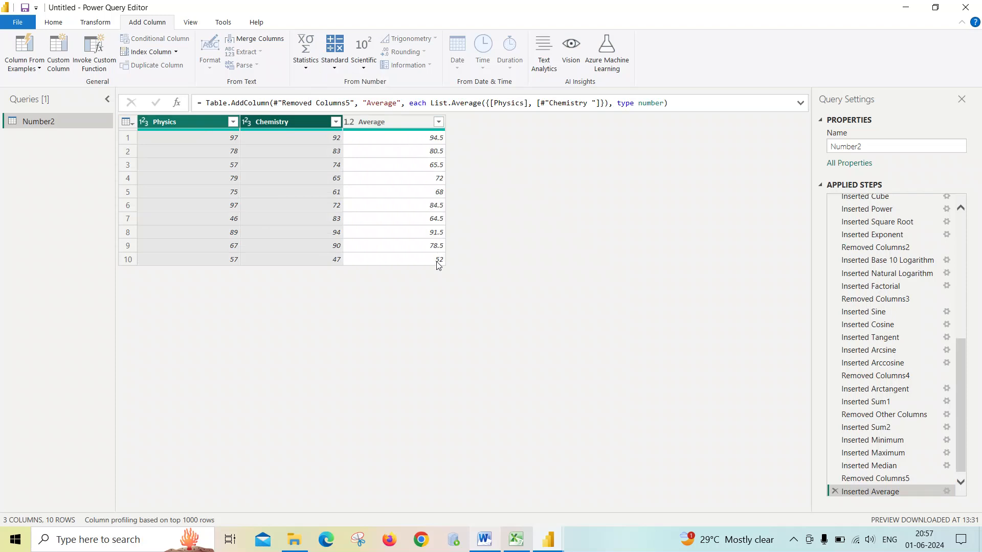
pyautogui.click(273, 123)
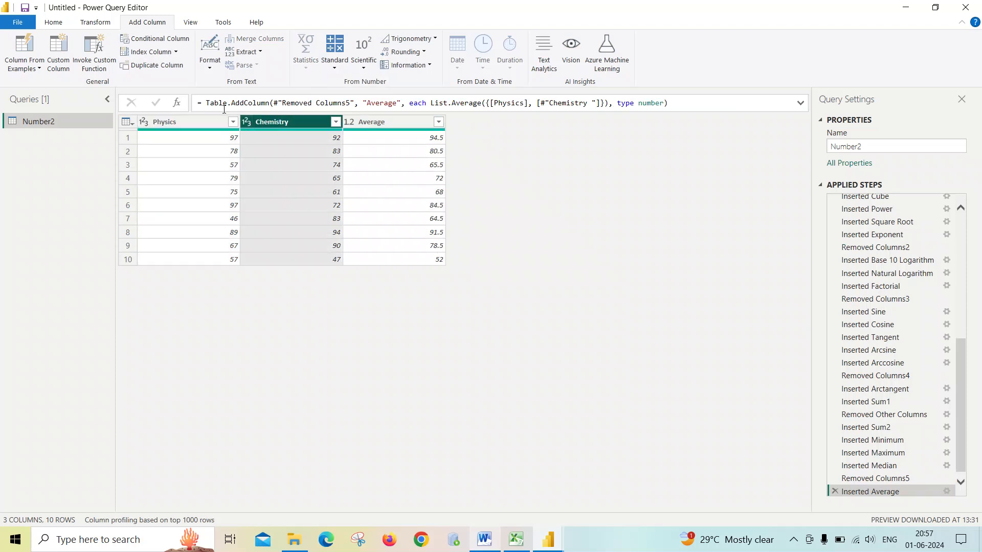
pyautogui.keyDown('ctrl'); pyautogui.click(225, 122); pyautogui.keyUp('ctrl')
pyautogui.keyDown('ctrl'); pyautogui.click(260, 121); pyautogui.keyUp('ctrl')
pyautogui.keyDown('ctrl'); pyautogui.click(273, 123); pyautogui.keyUp('ctrl')
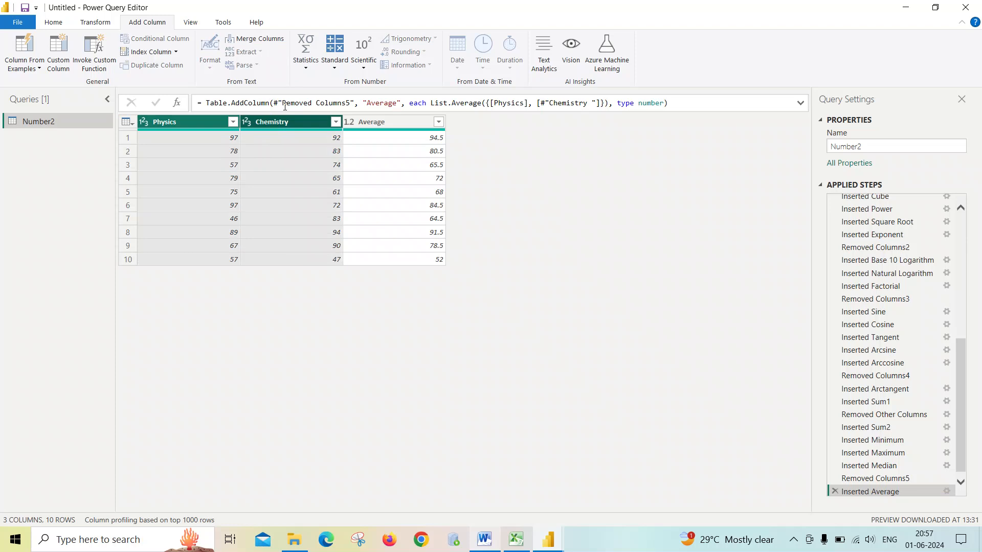
pyautogui.click(306, 56)
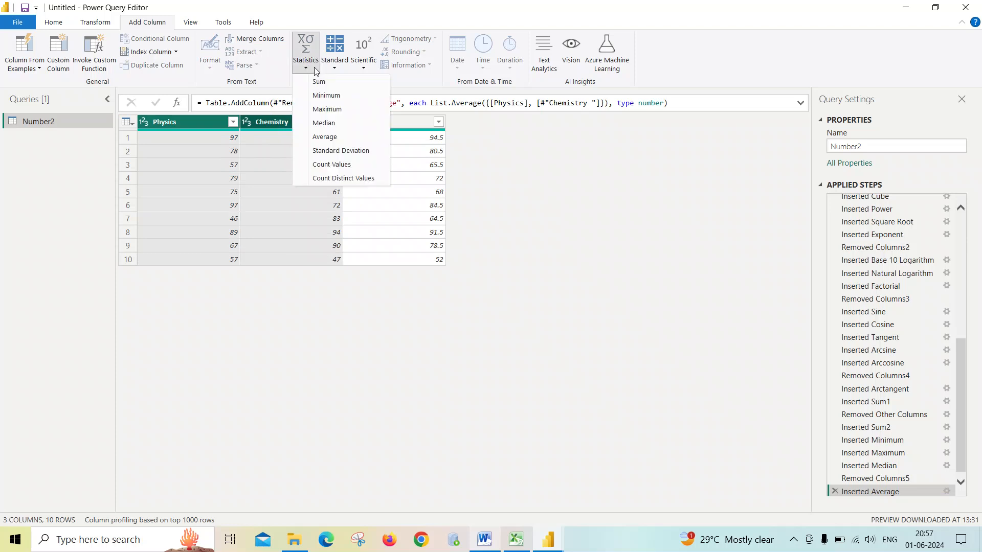
pyautogui.click(332, 151)
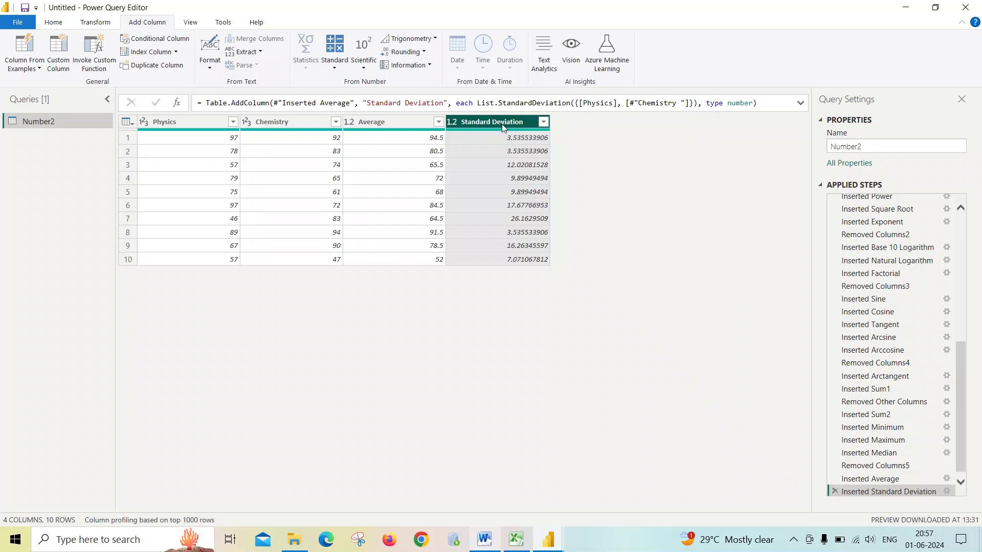
# - Switch to the Number document in Word and highlight the standard deviation explanation before returning to Power Query
pyautogui.click(194, 126)
pyautogui.keyDown('ctrl'); pyautogui.click(278, 124); pyautogui.keyUp('ctrl')
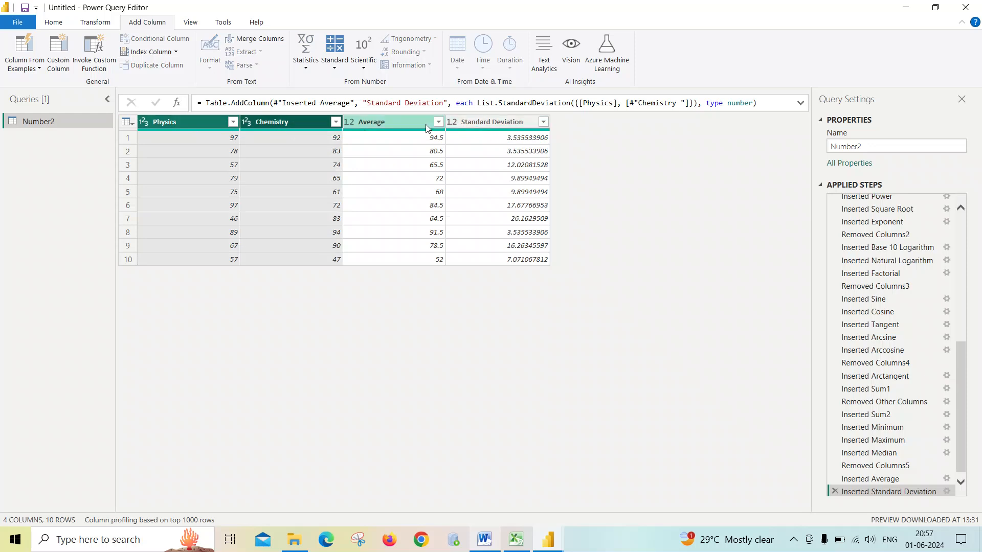
pyautogui.click(486, 540)
pyautogui.scroll(-5, 375, 363)
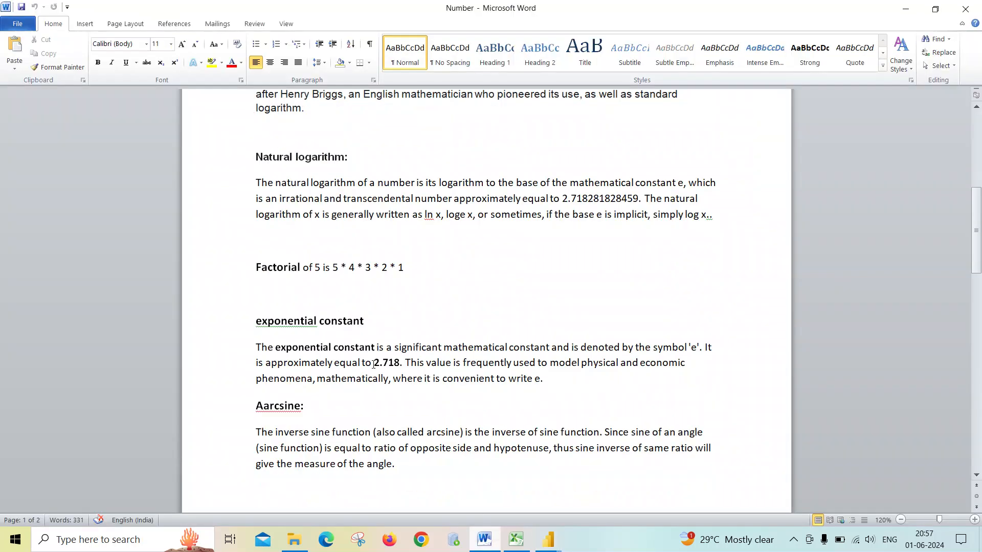
pyautogui.scroll(-15, 375, 363)
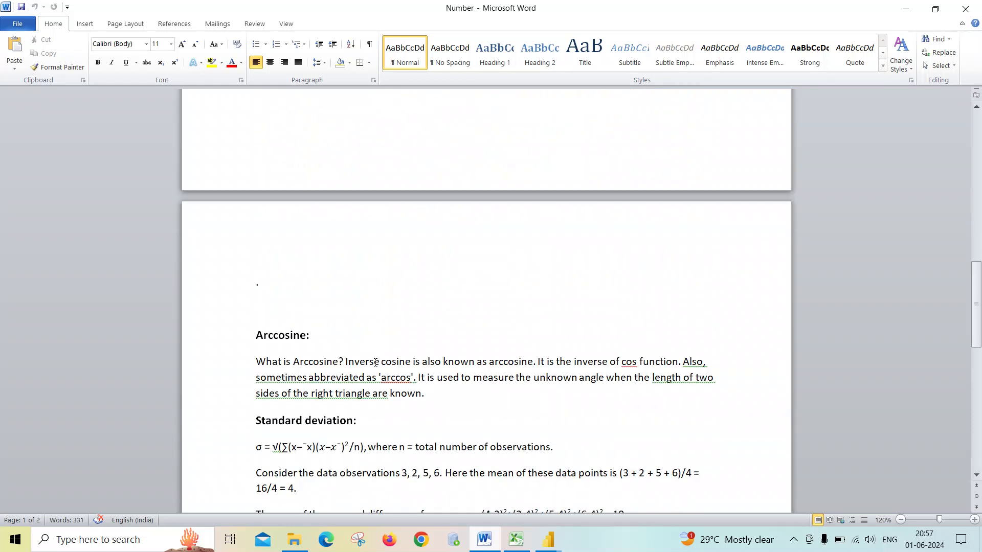
pyautogui.moveTo(255, 196); pyautogui.dragTo(412, 358)
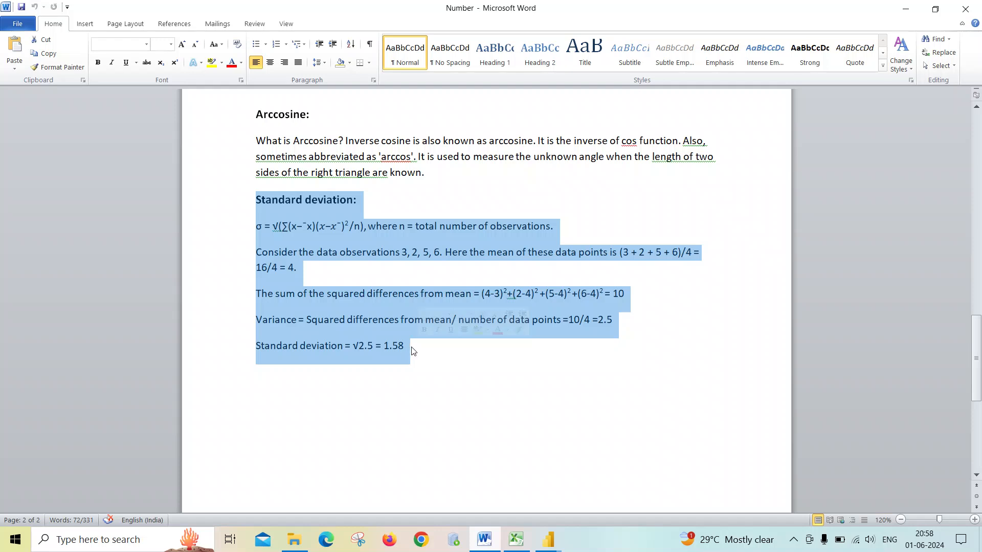
pyautogui.hotkey('alt', 'Tab')
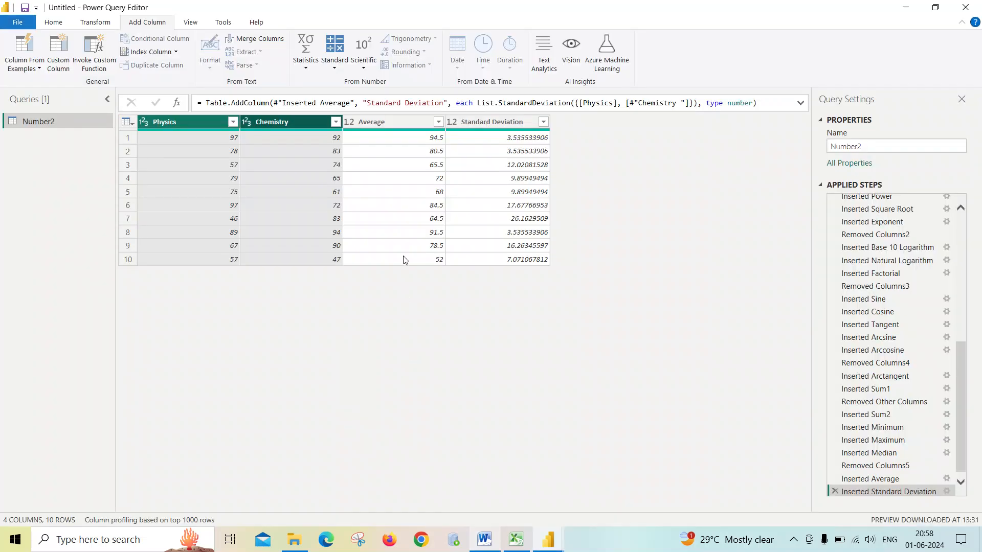
# - Add a Count column counting the Physics and Chemistry values with Count Values
pyautogui.click(305, 57)
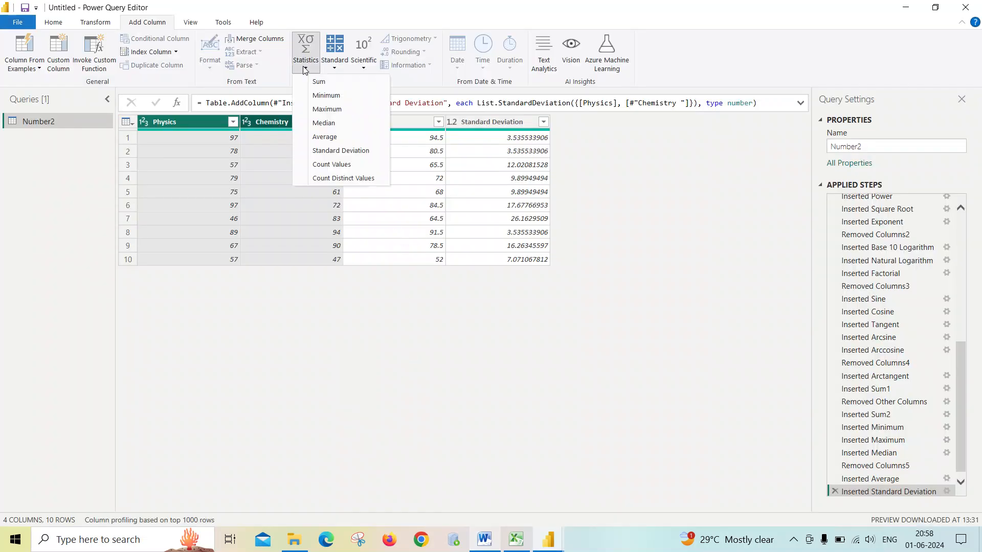
pyautogui.click(329, 166)
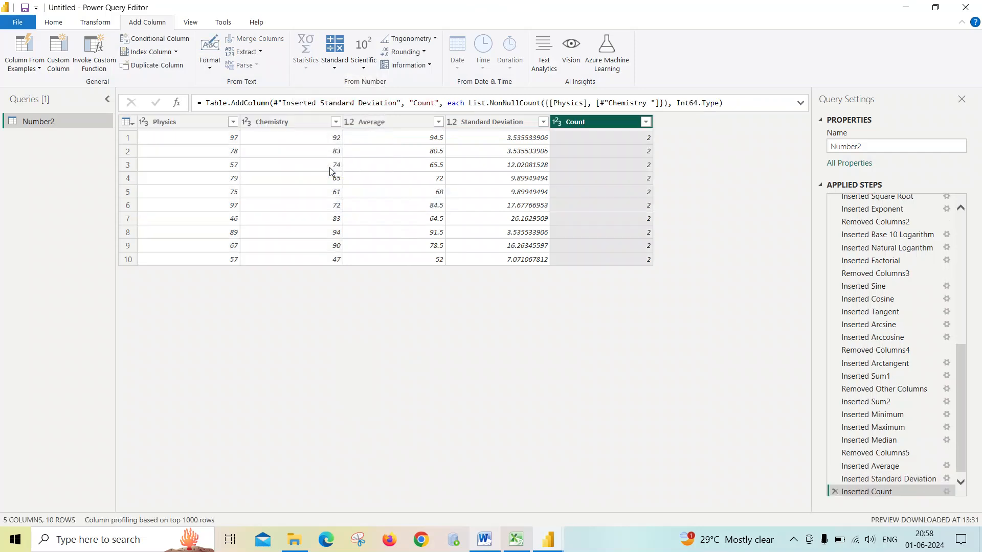
# - Add a Distinct Count column for the Physics and Chemistry marks using Count Distinct Values
pyautogui.click(220, 123)
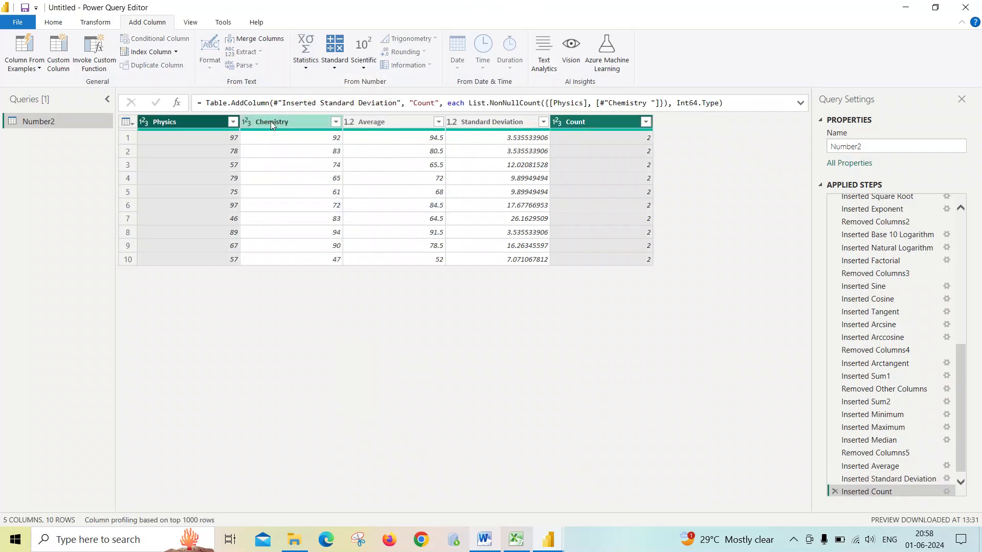
pyautogui.keyDown('ctrl'); pyautogui.click(271, 121); pyautogui.keyUp('ctrl')
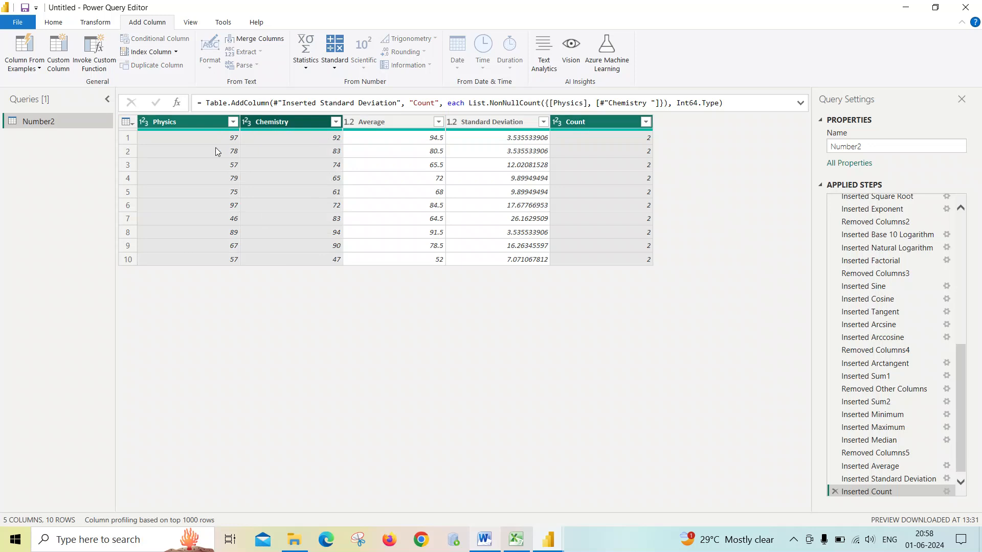
pyautogui.click(304, 123)
pyautogui.click(201, 122)
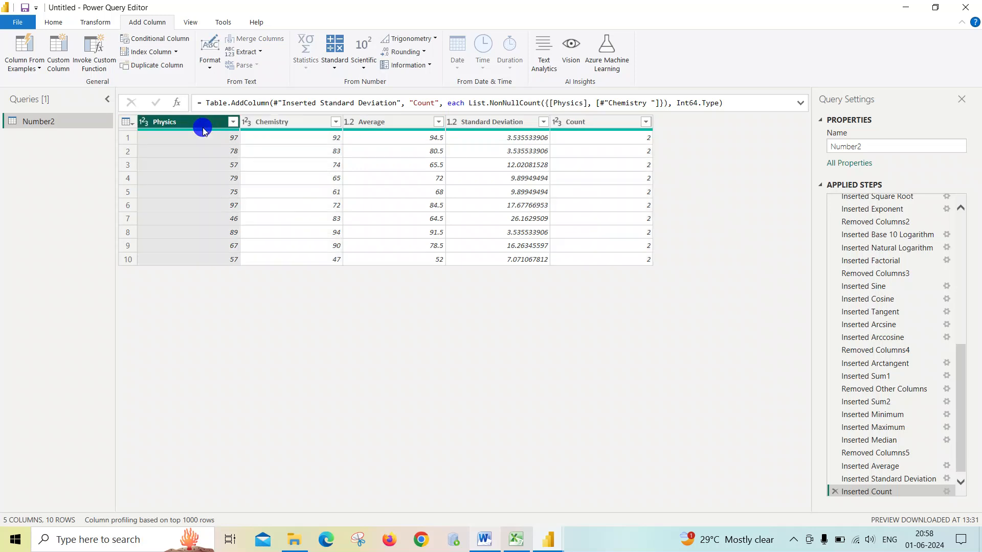
pyautogui.keyDown('ctrl'); pyautogui.click(271, 122); pyautogui.keyUp('ctrl')
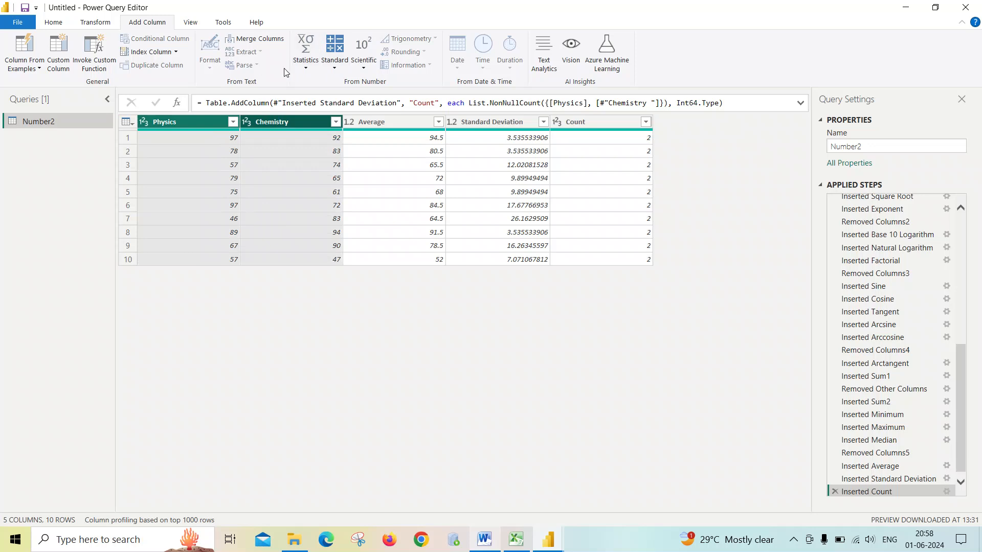
pyautogui.click(314, 72)
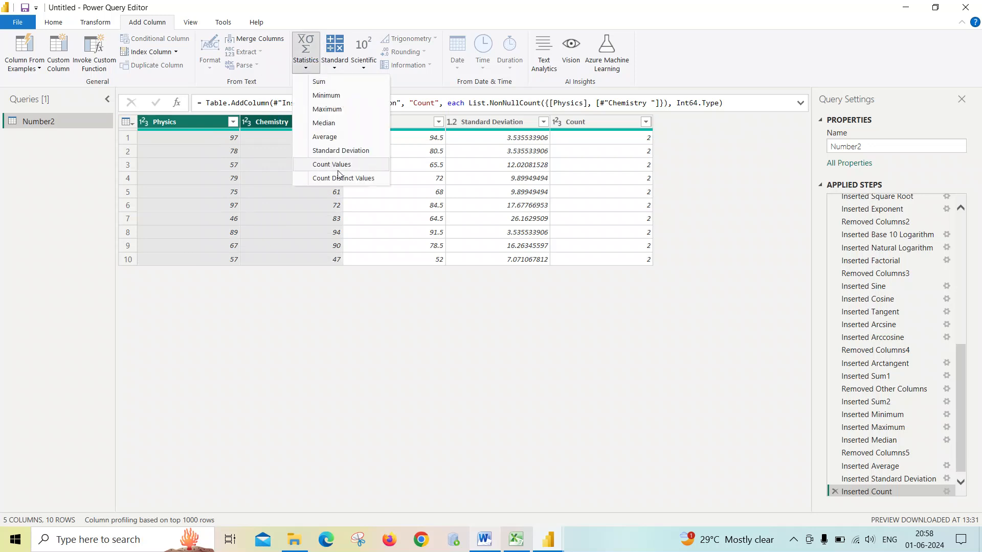
pyautogui.click(358, 181)
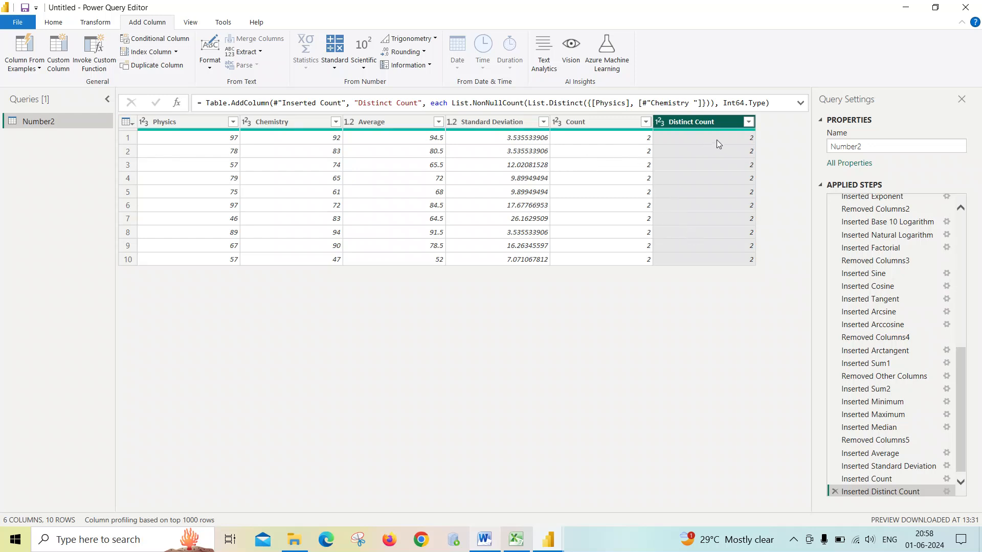
# - Delete the Inserted Distinct Count, Inserted Count and Inserted Standard Deviation steps from the applied steps
pyautogui.click(204, 122)
pyautogui.keyDown('ctrl'); pyautogui.click(260, 121); pyautogui.keyUp('ctrl')
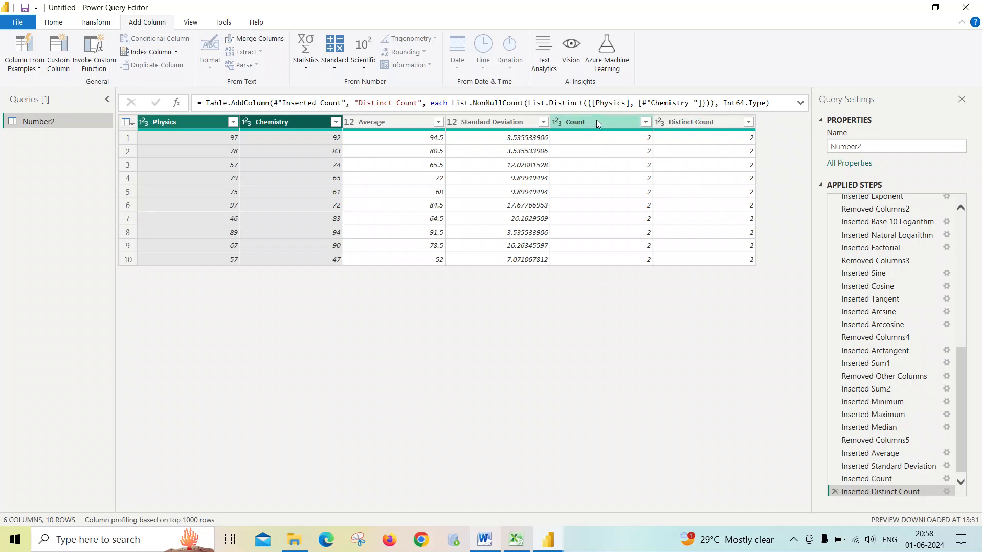
pyautogui.click(694, 119)
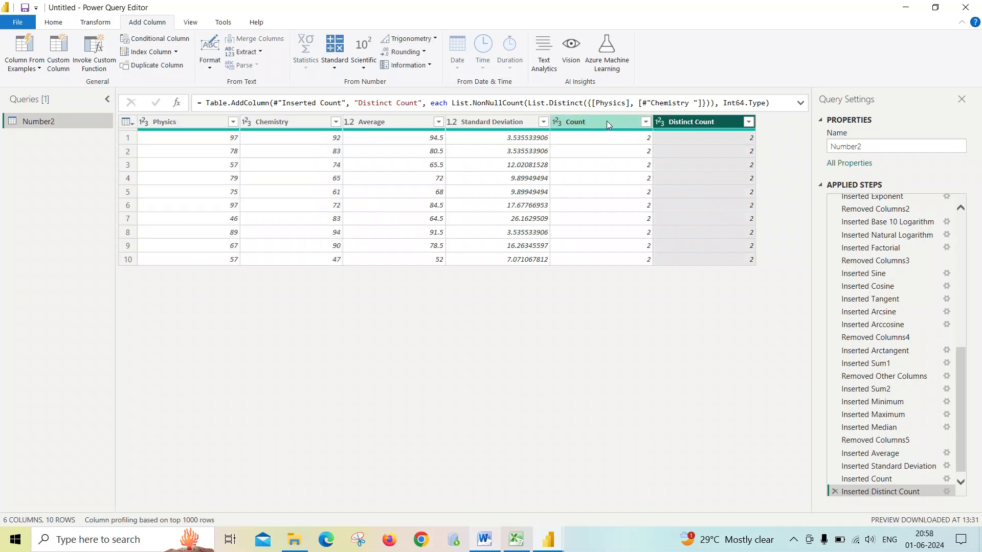
pyautogui.click(834, 492)
pyautogui.click(835, 489)
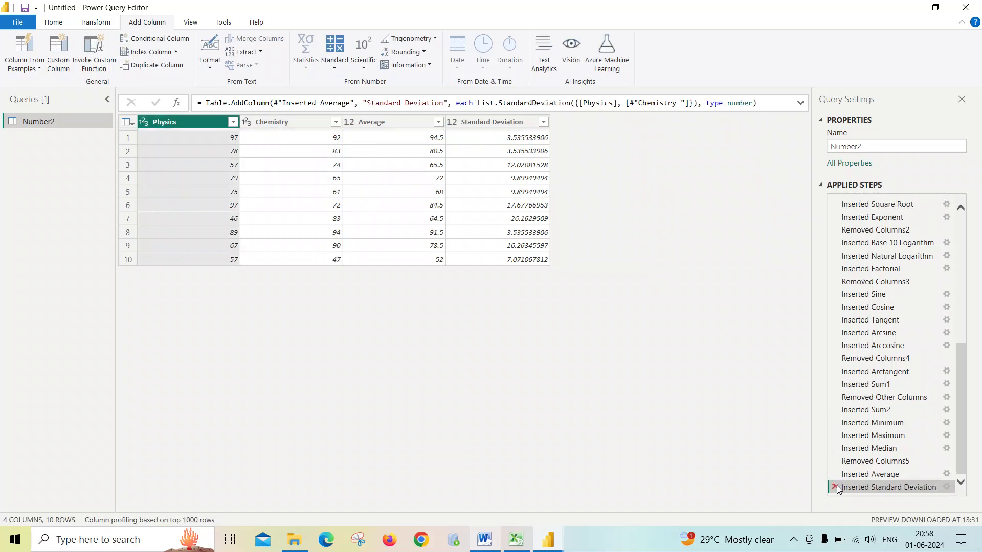
pyautogui.click(836, 489)
pyautogui.click(835, 487)
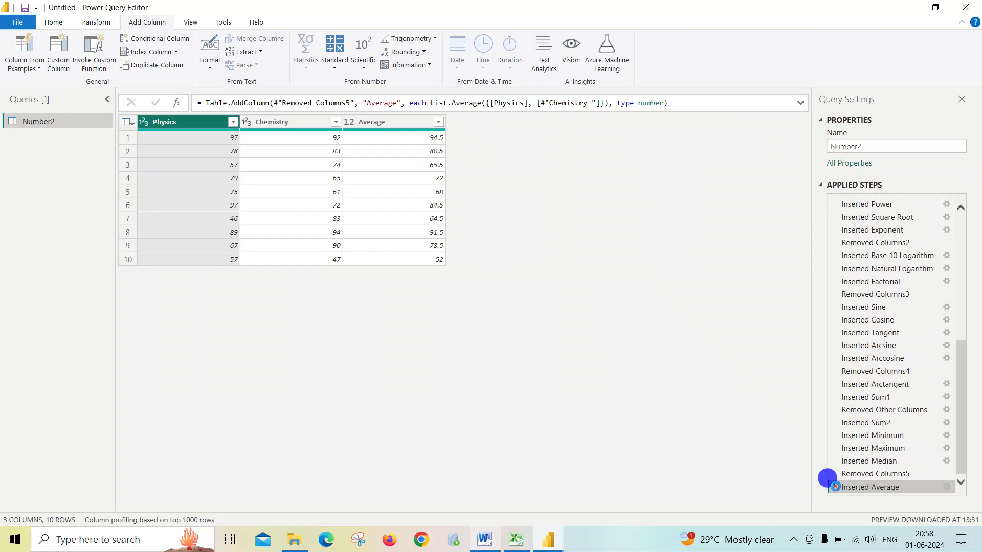
# - Delete the applied steps from Inserted Average back through Removed Other Columns, leaving Inserted Sum1 as the last step
pyautogui.click(835, 487)
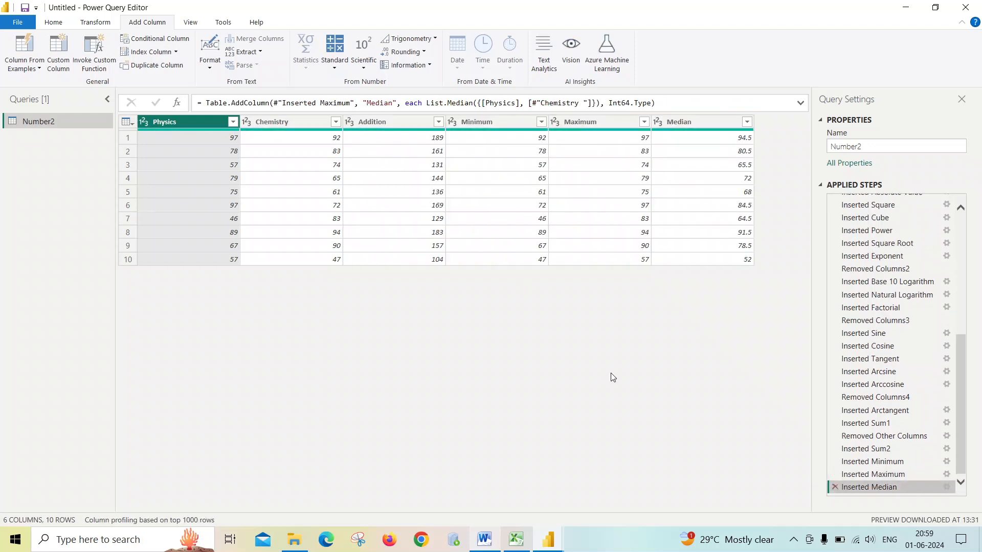
pyautogui.click(835, 487)
pyautogui.click(835, 487)
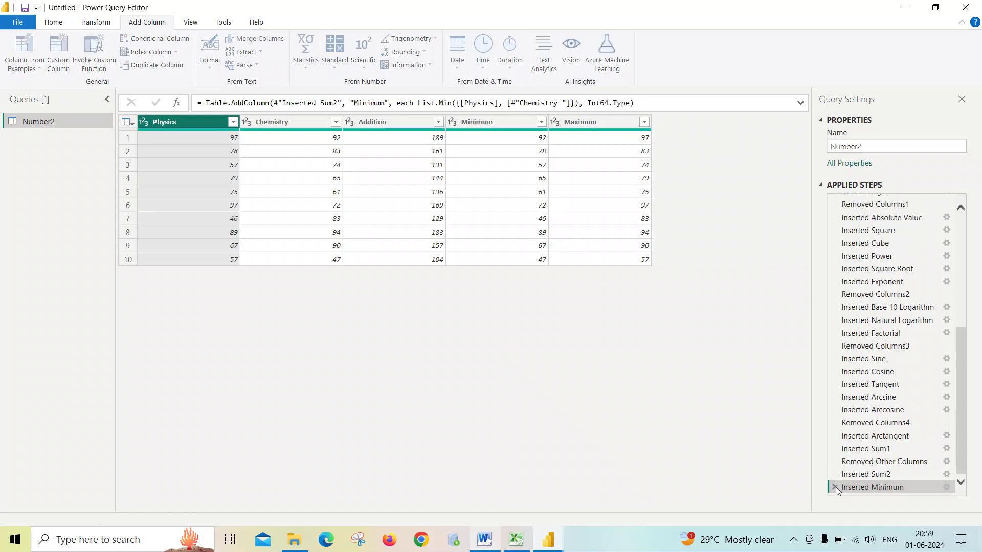
pyautogui.click(835, 488)
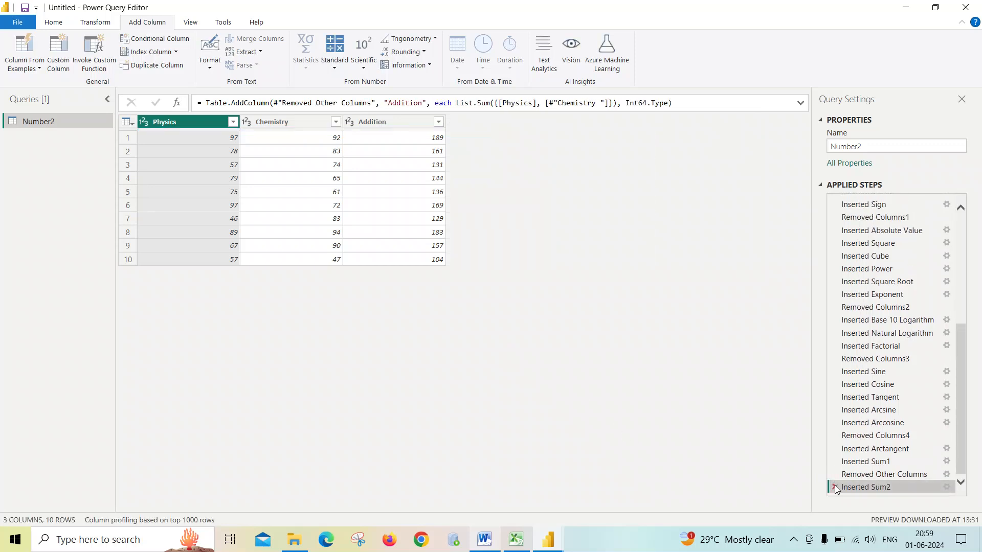
pyautogui.click(835, 487)
pyautogui.click(835, 488)
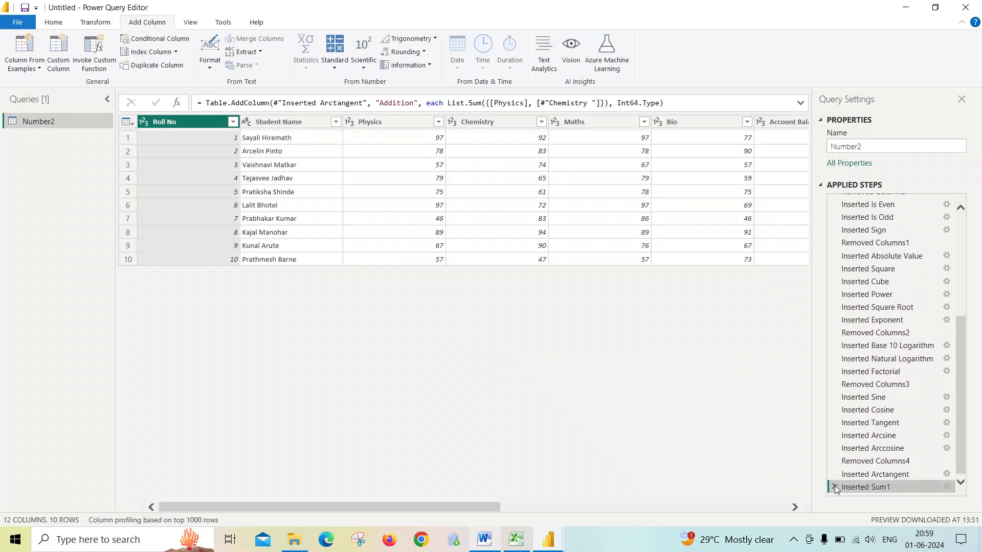
# - Add a Distinct Count column across the Physics, Chemistry, Maths and Bio marks using Count Distinct Values
pyautogui.click(407, 124)
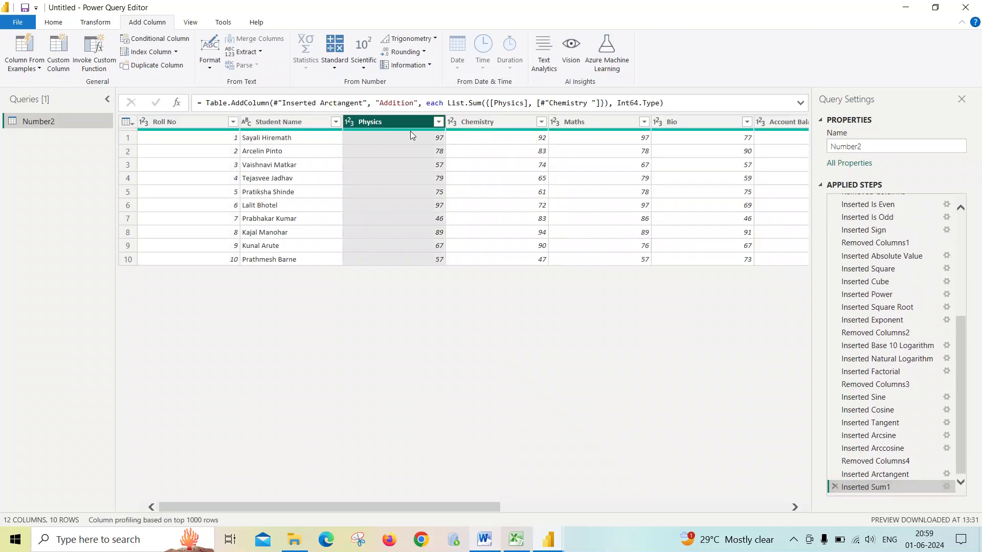
pyautogui.moveTo(487, 505); pyautogui.dragTo(533, 505)
pyautogui.keyDown('ctrl'); pyautogui.click(391, 122); pyautogui.keyUp('ctrl')
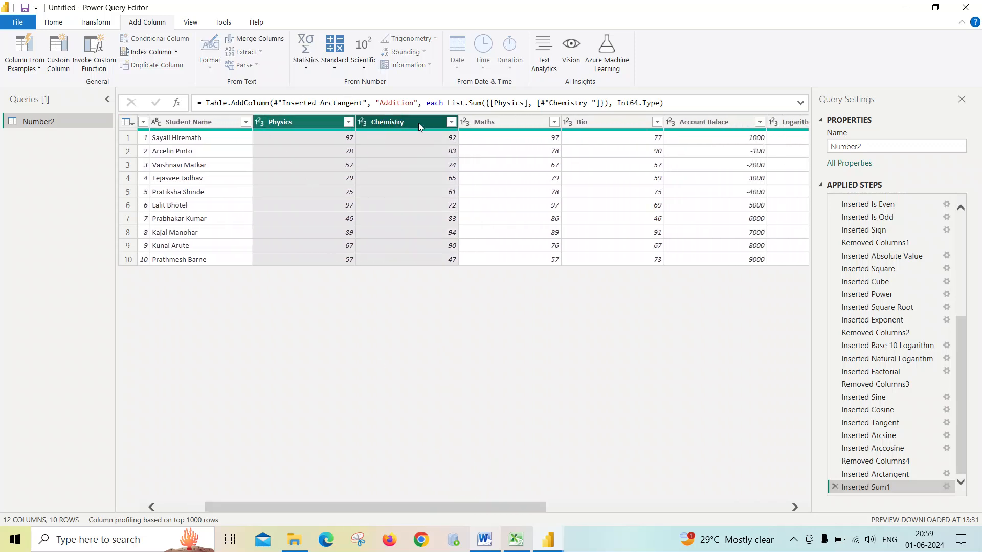
pyautogui.keyDown('ctrl'); pyautogui.click(484, 123); pyautogui.keyUp('ctrl')
pyautogui.keyDown('ctrl'); pyautogui.click(588, 123); pyautogui.keyUp('ctrl')
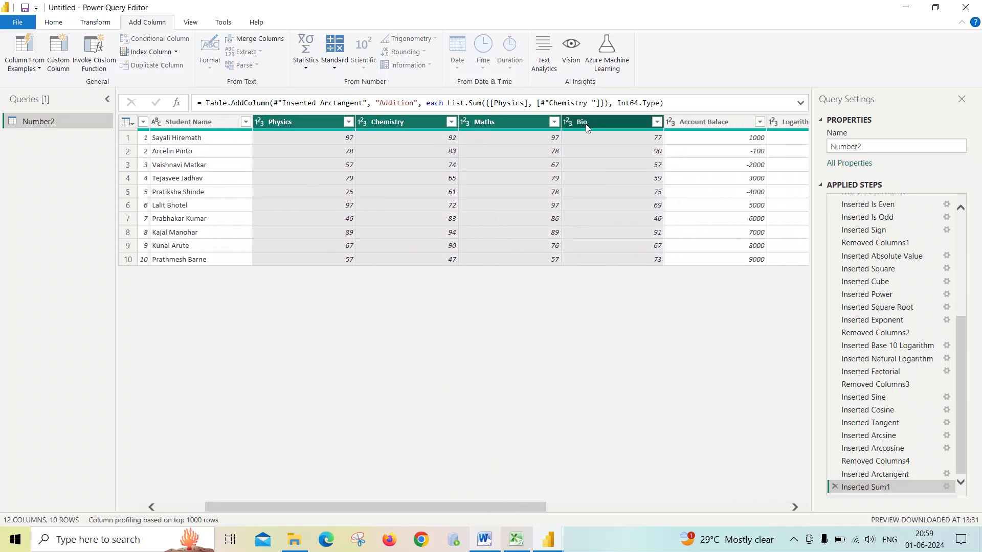
pyautogui.click(306, 54)
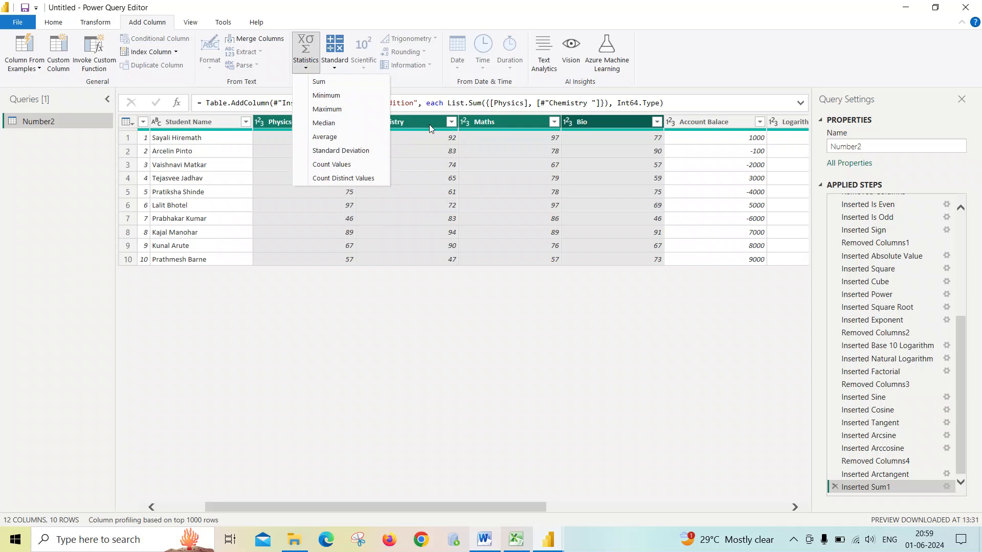
pyautogui.click(357, 179)
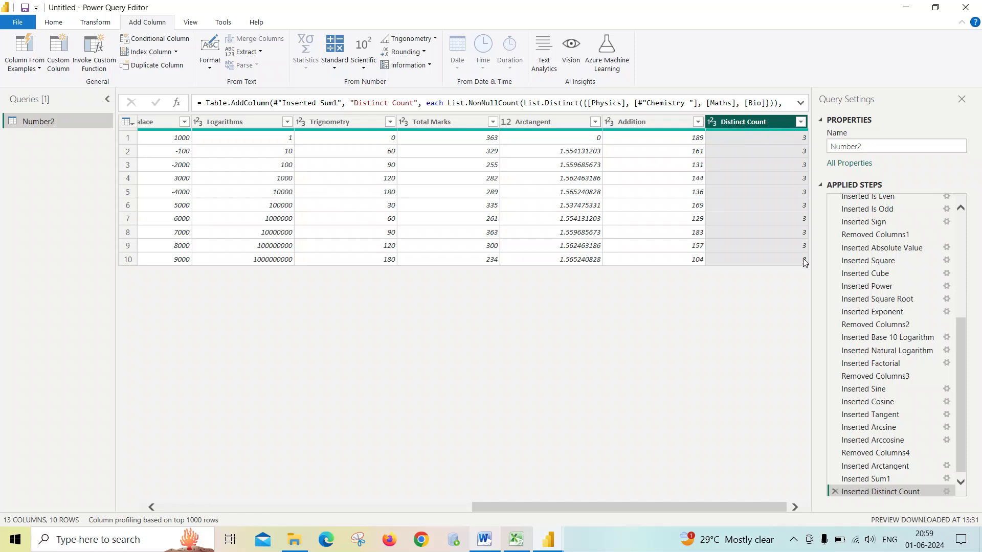
# - Review the Physics, Chemistry, Maths and Bio columns alongside the new Distinct Count column
pyautogui.moveTo(520, 510); pyautogui.dragTo(274, 509)
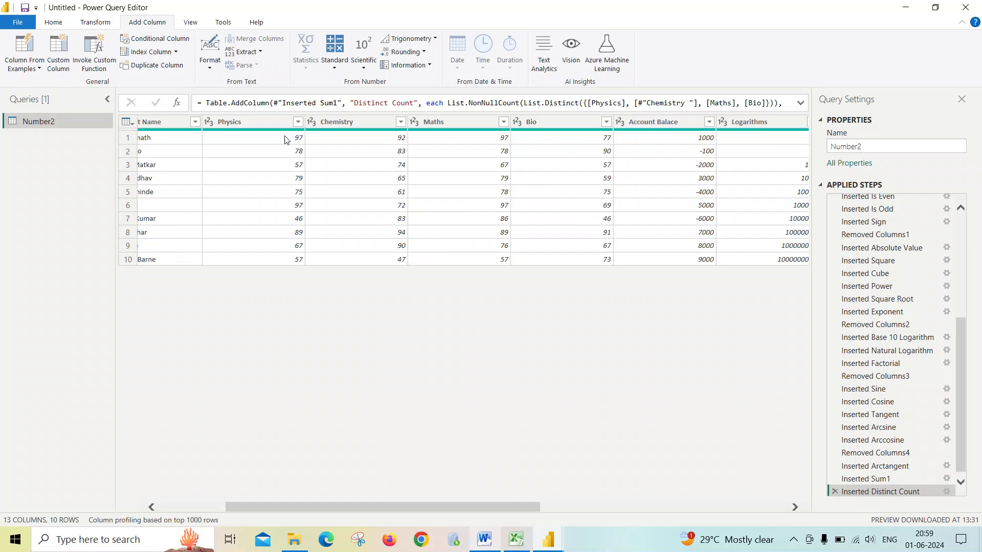
pyautogui.click(262, 120)
pyautogui.keyDown('ctrl'); pyautogui.click(344, 121); pyautogui.keyUp('ctrl')
pyautogui.keyDown('ctrl'); pyautogui.click(438, 120); pyautogui.keyUp('ctrl')
pyautogui.keyDown('ctrl'); pyautogui.click(530, 121); pyautogui.keyUp('ctrl')
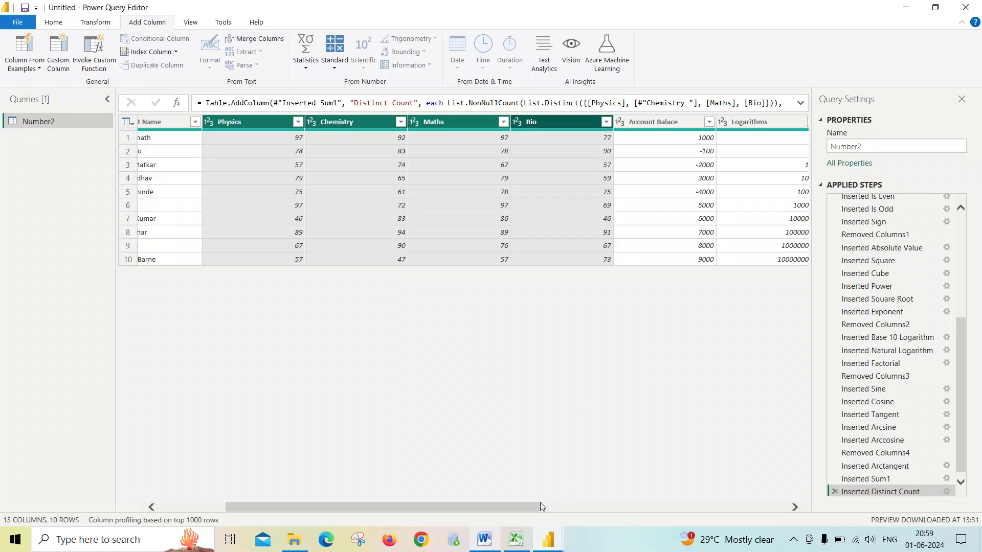
pyautogui.moveTo(540, 502); pyautogui.dragTo(808, 459)
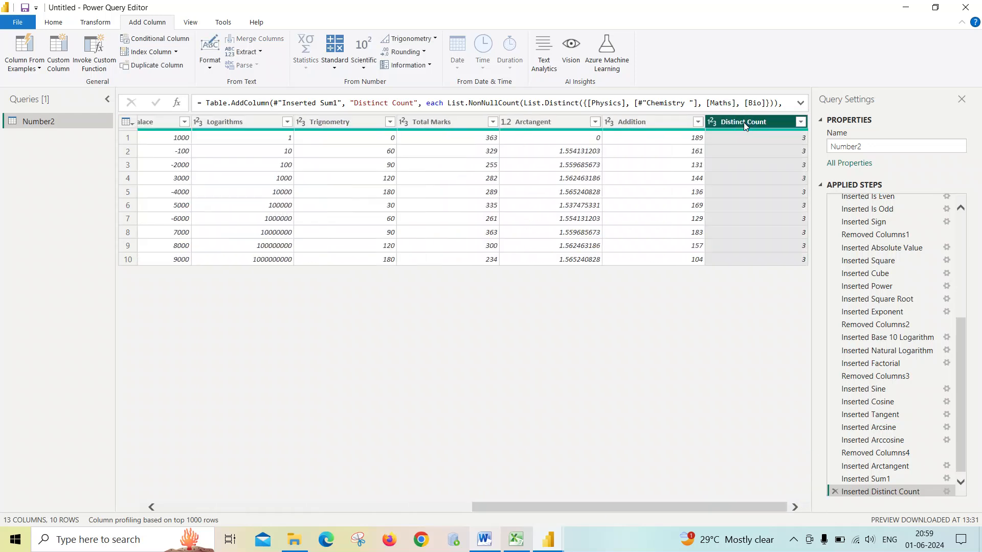
pyautogui.moveTo(693, 508); pyautogui.dragTo(379, 506)
pyautogui.click(335, 68)
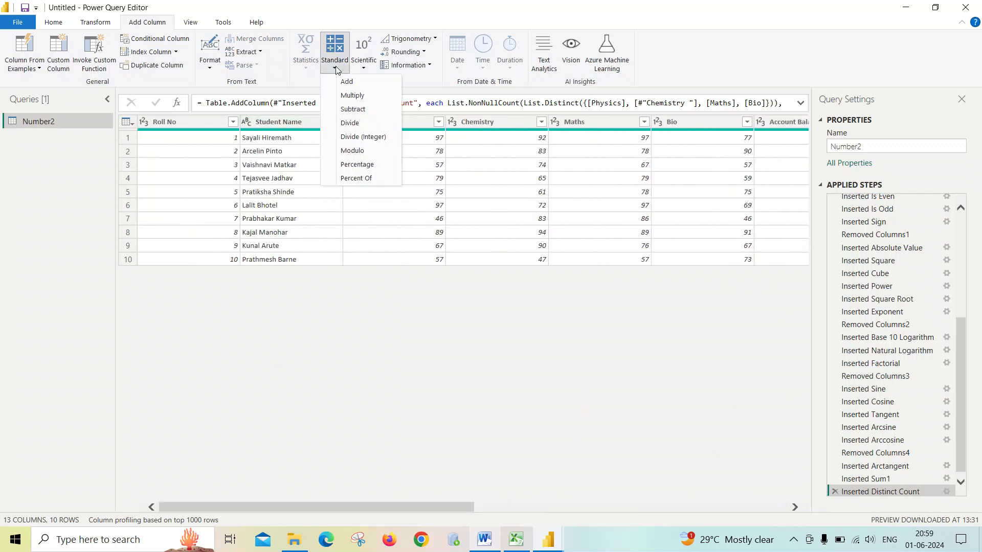
pyautogui.click(312, 66)
pyautogui.click(284, 118)
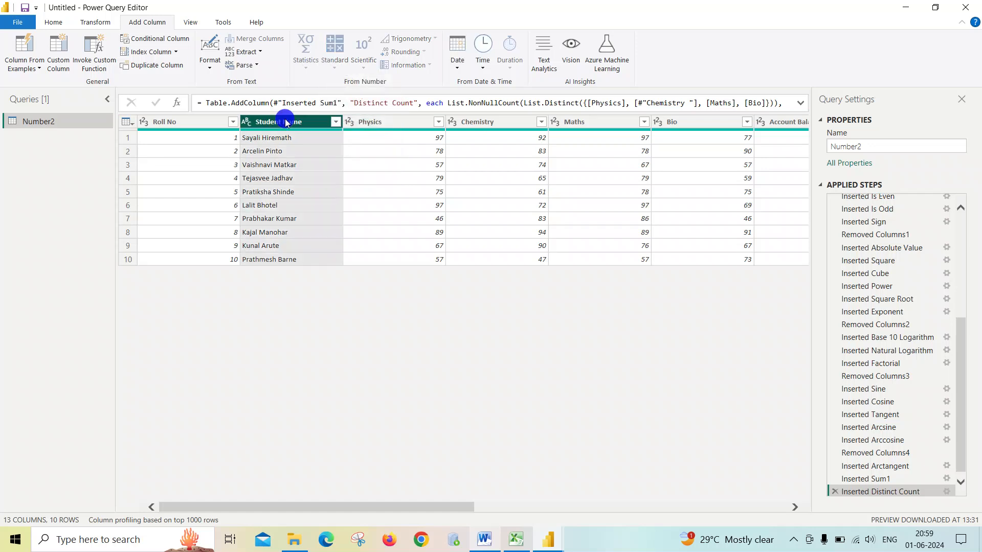
pyautogui.click(364, 121)
pyautogui.keyDown('ctrl'); pyautogui.click(478, 122); pyautogui.keyUp('ctrl')
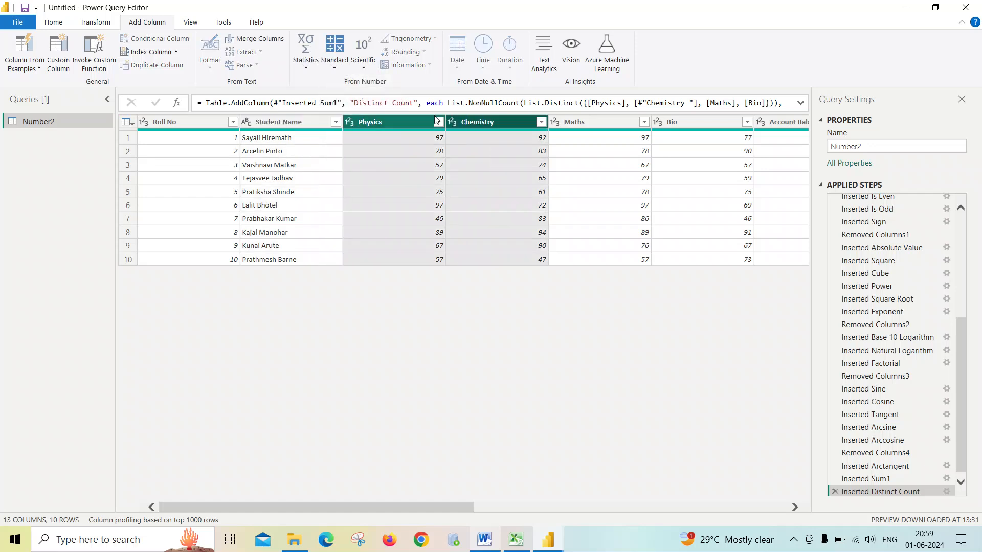
pyautogui.click(306, 68)
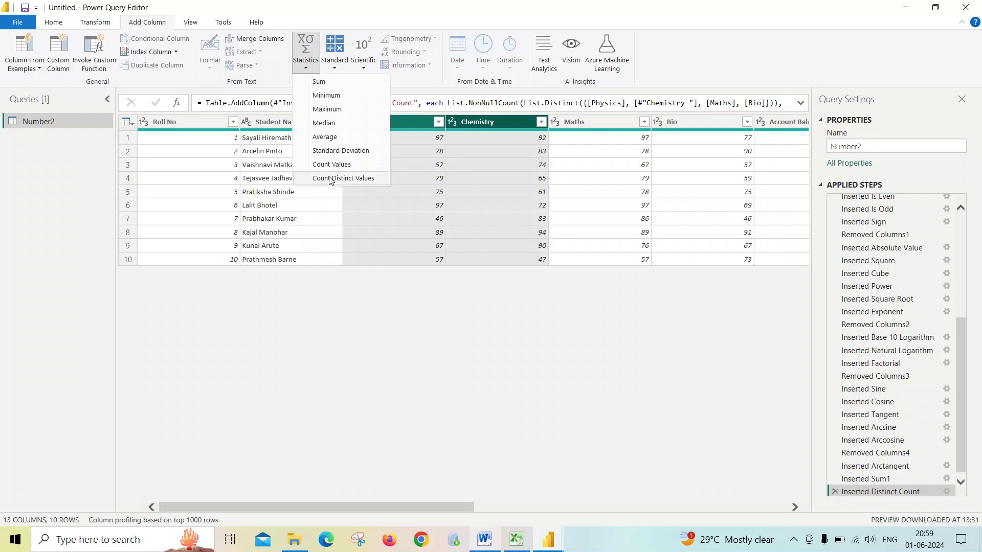
pyautogui.click(333, 67)
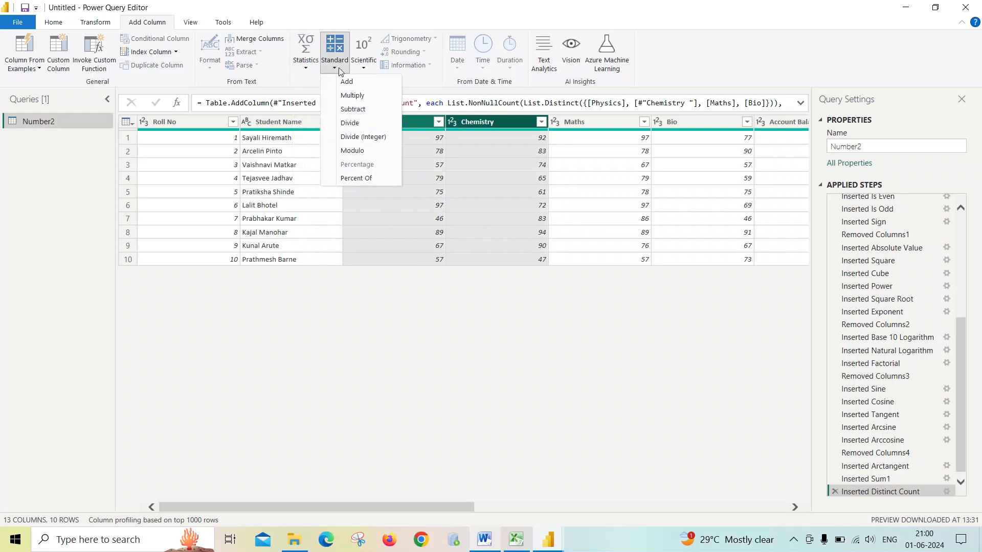
pyautogui.click(363, 64)
pyautogui.click(428, 345)
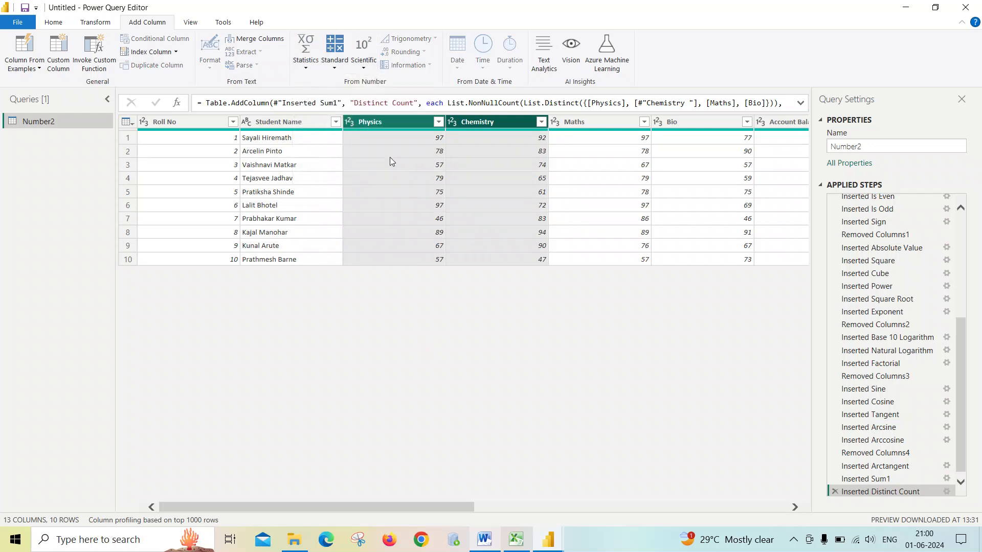
pyautogui.click(383, 123)
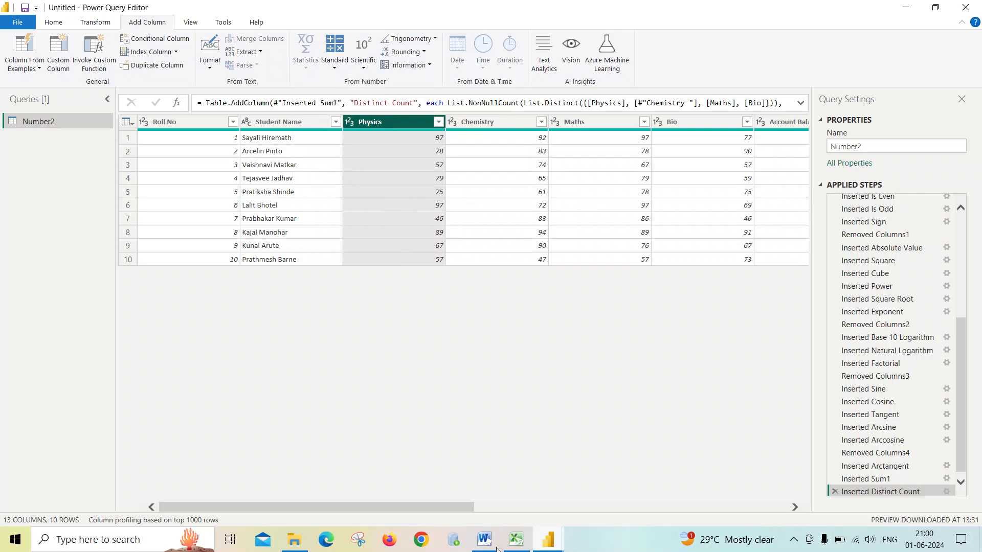
# - Switch to the Number document in Word and scroll through its explanations
pyautogui.click(489, 543)
pyautogui.click(979, 547)
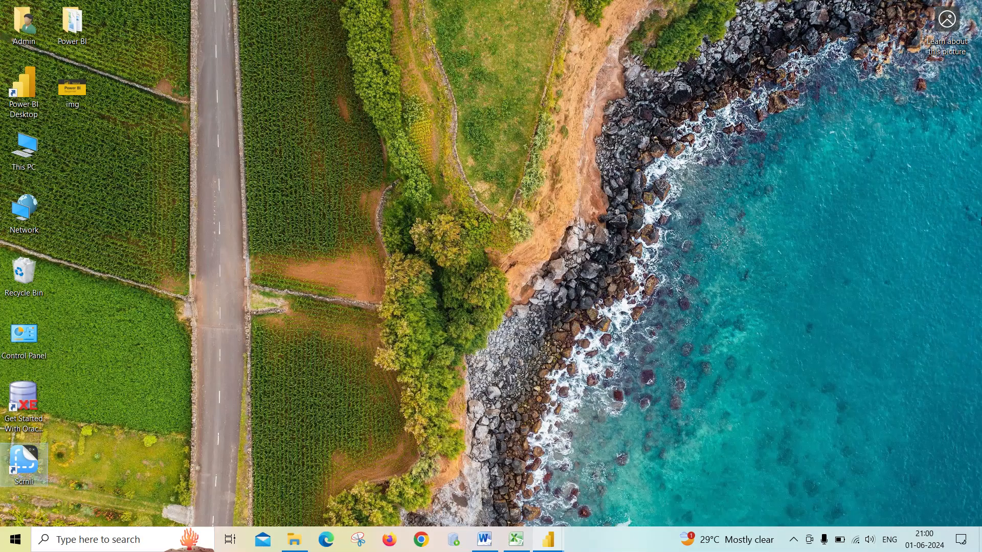
pyautogui.click(484, 539)
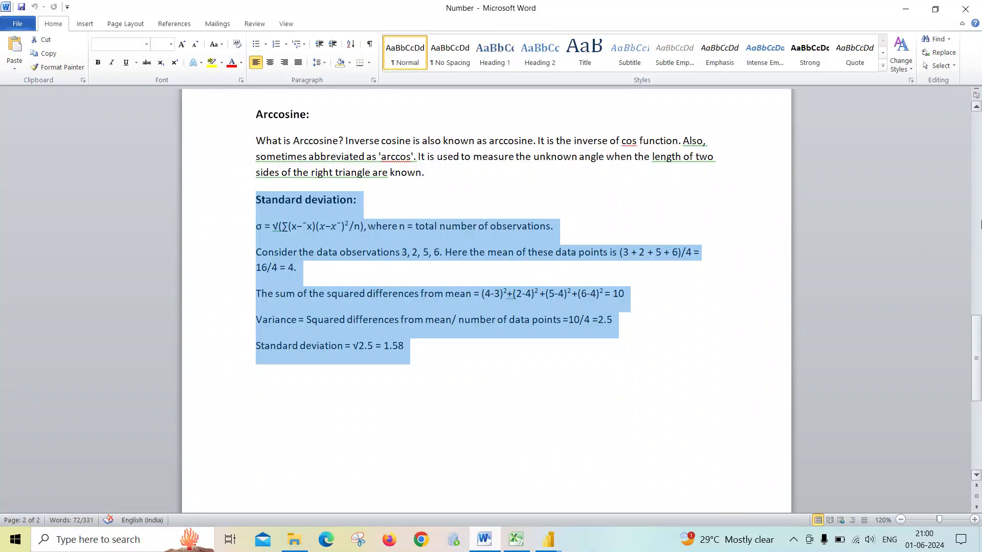
pyautogui.click(980, 223)
pyautogui.hotkey('ctrl', 'Home')
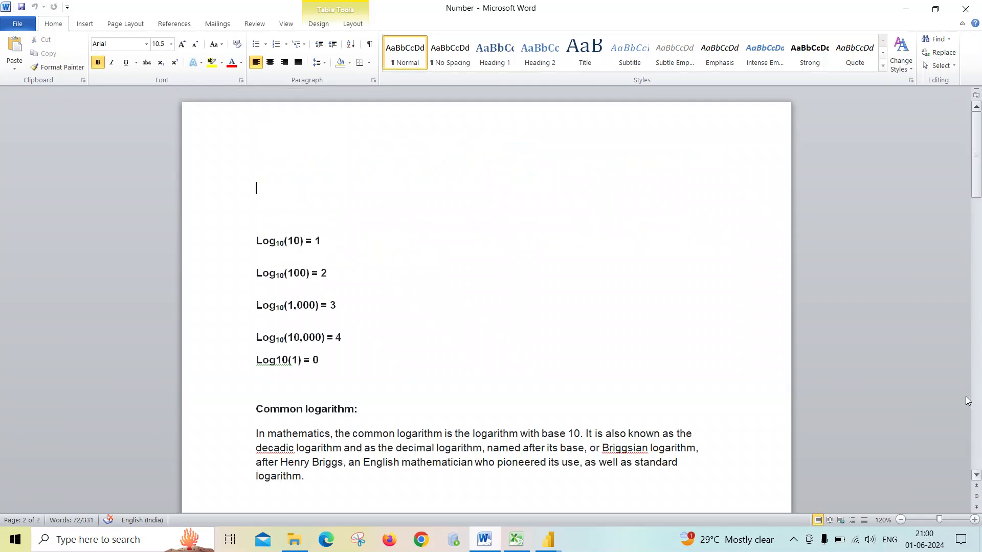
pyautogui.click(980, 539)
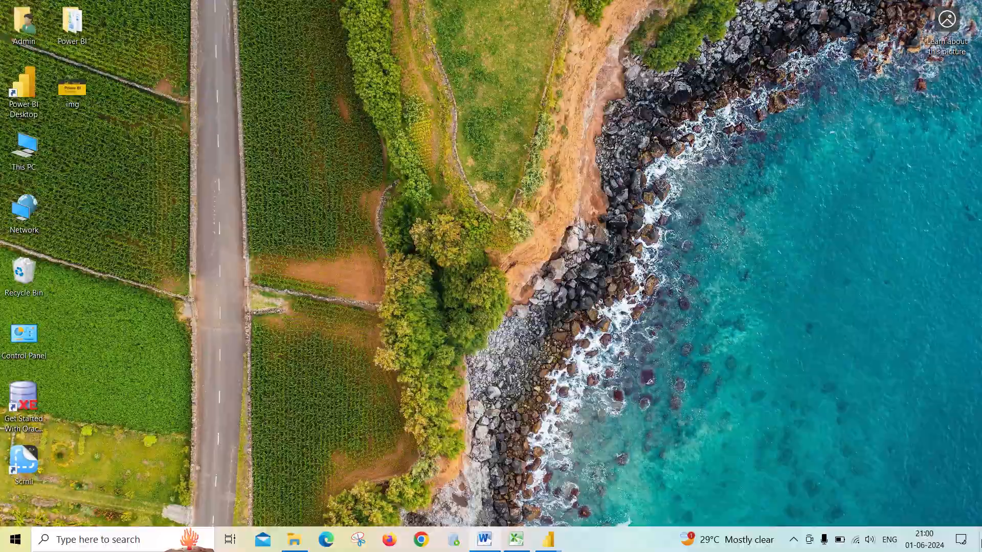
pyautogui.click(979, 539)
pyautogui.click(980, 323)
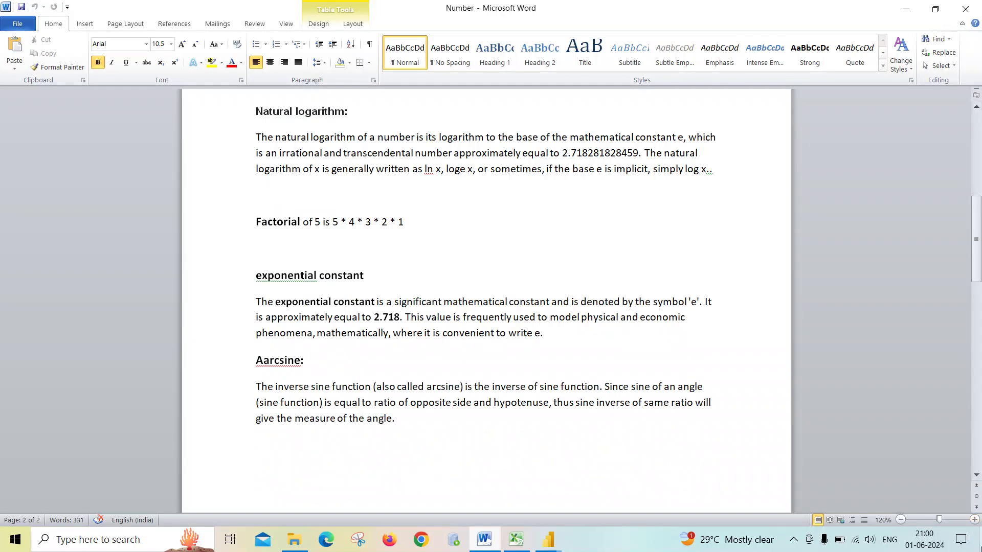
pyautogui.click(979, 539)
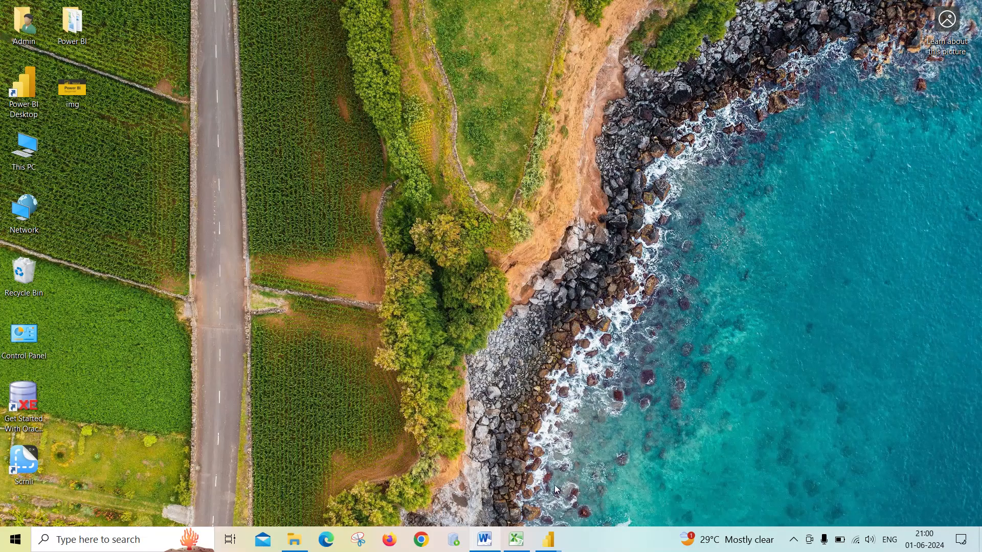
pyautogui.click(485, 539)
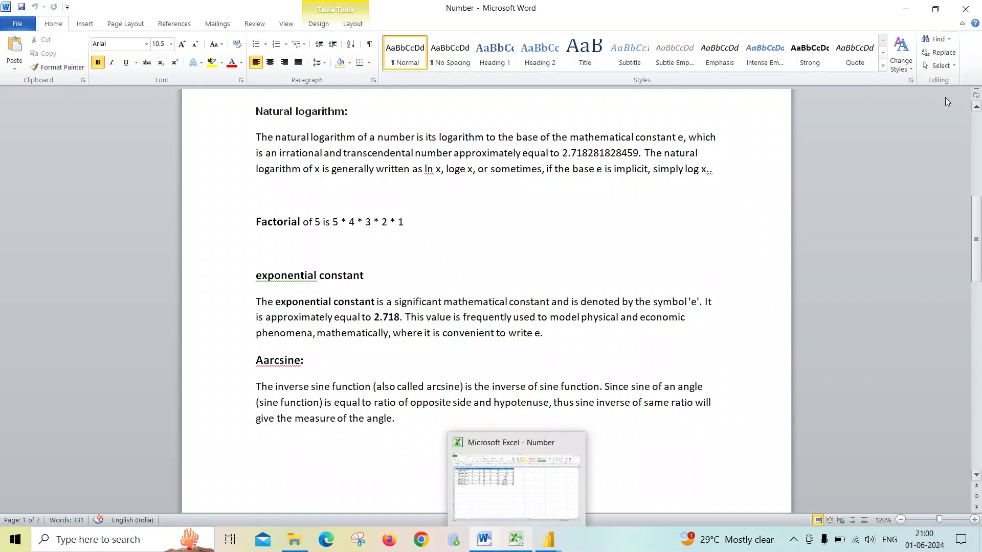